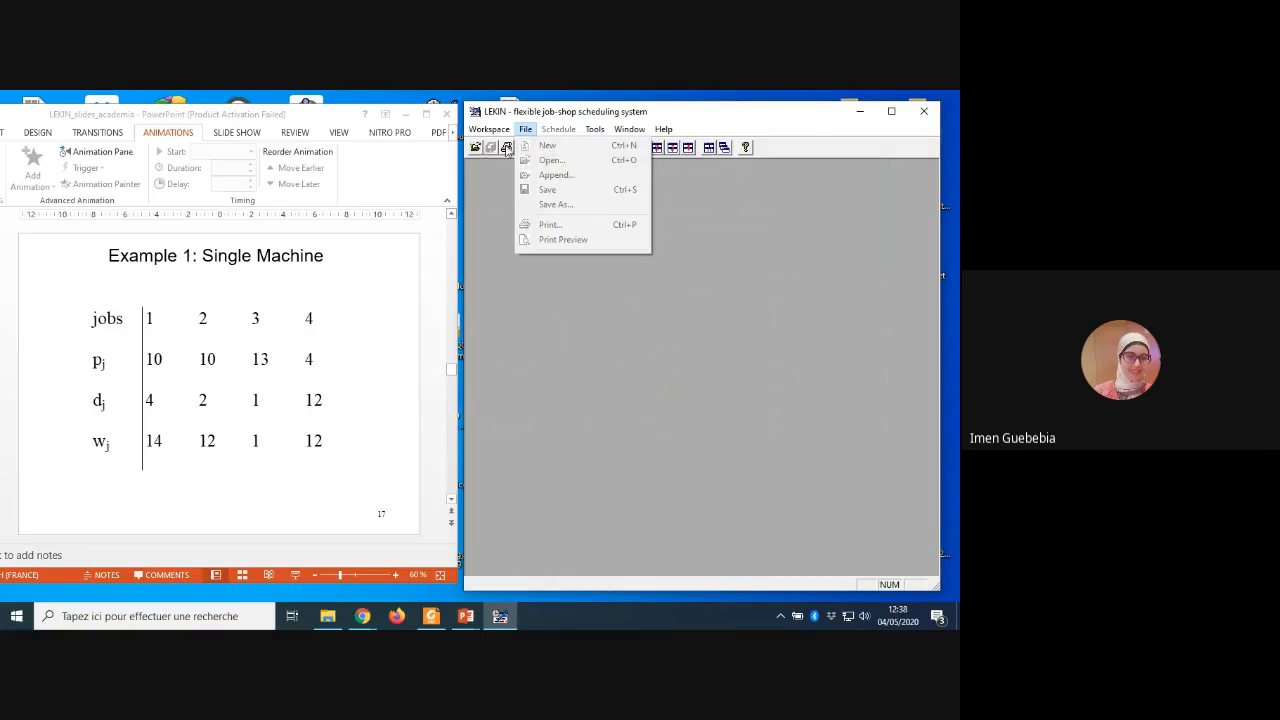
Step: Restart LEKIN past its startup information screen, with the LEKIN_slides_academia presentation shown beside it
left_click(925, 115)
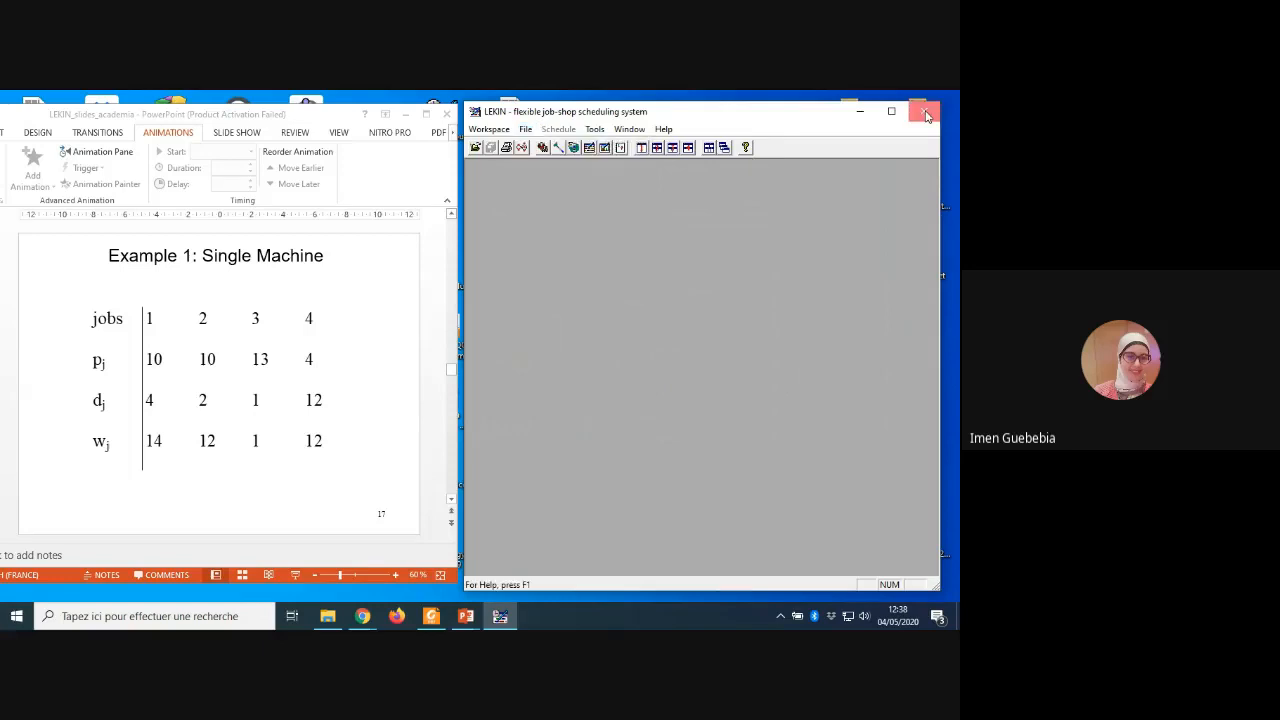
left_click(925, 115)
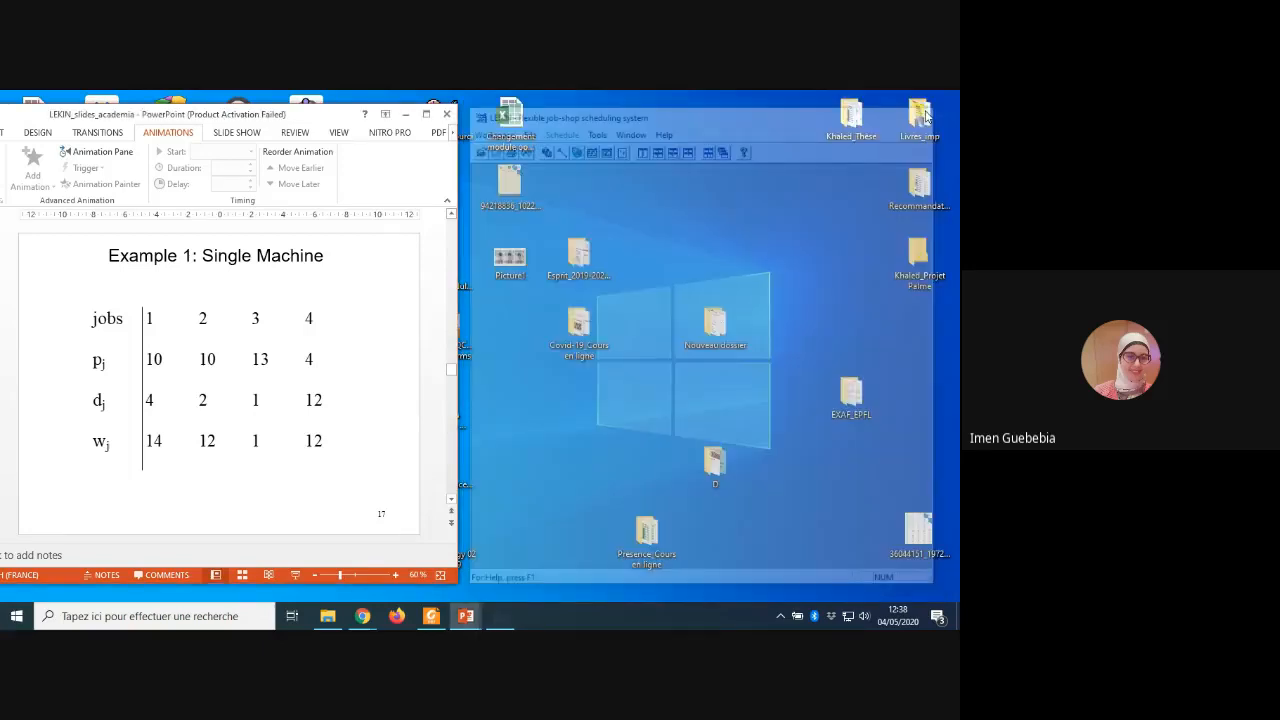
left_click(405, 114)
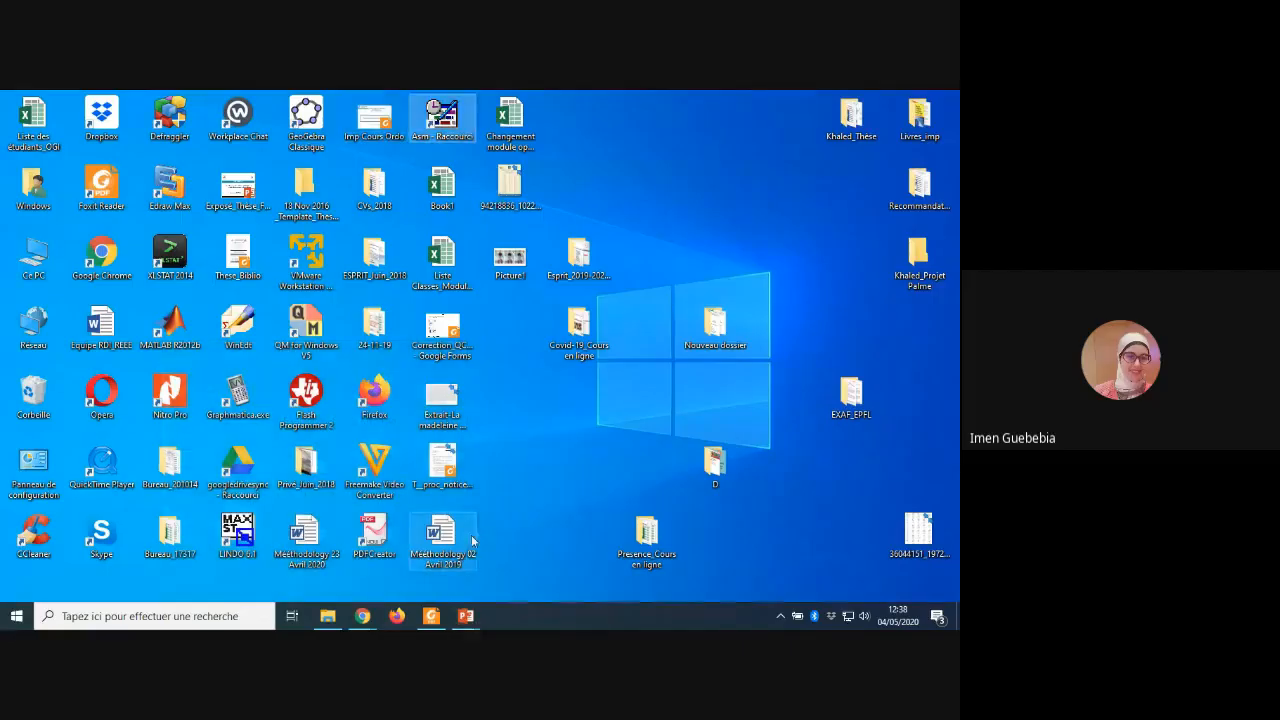
mouse_move(466, 617)
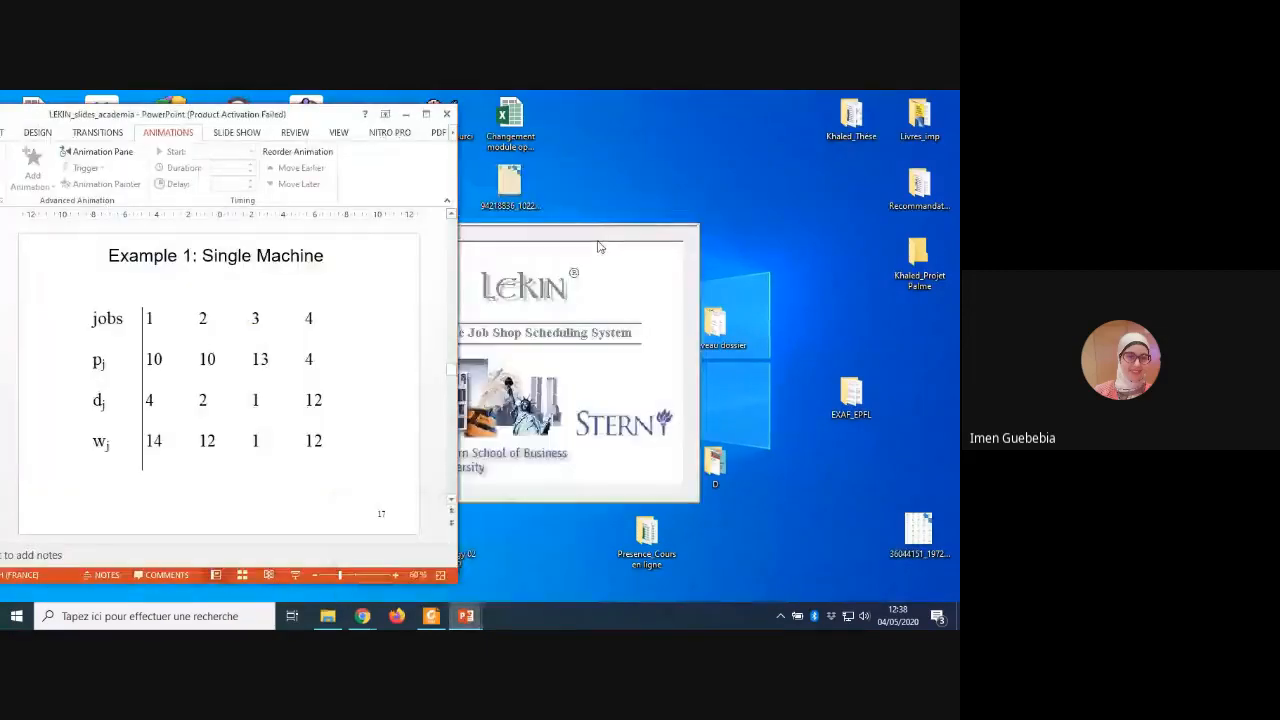
left_click(541, 555)
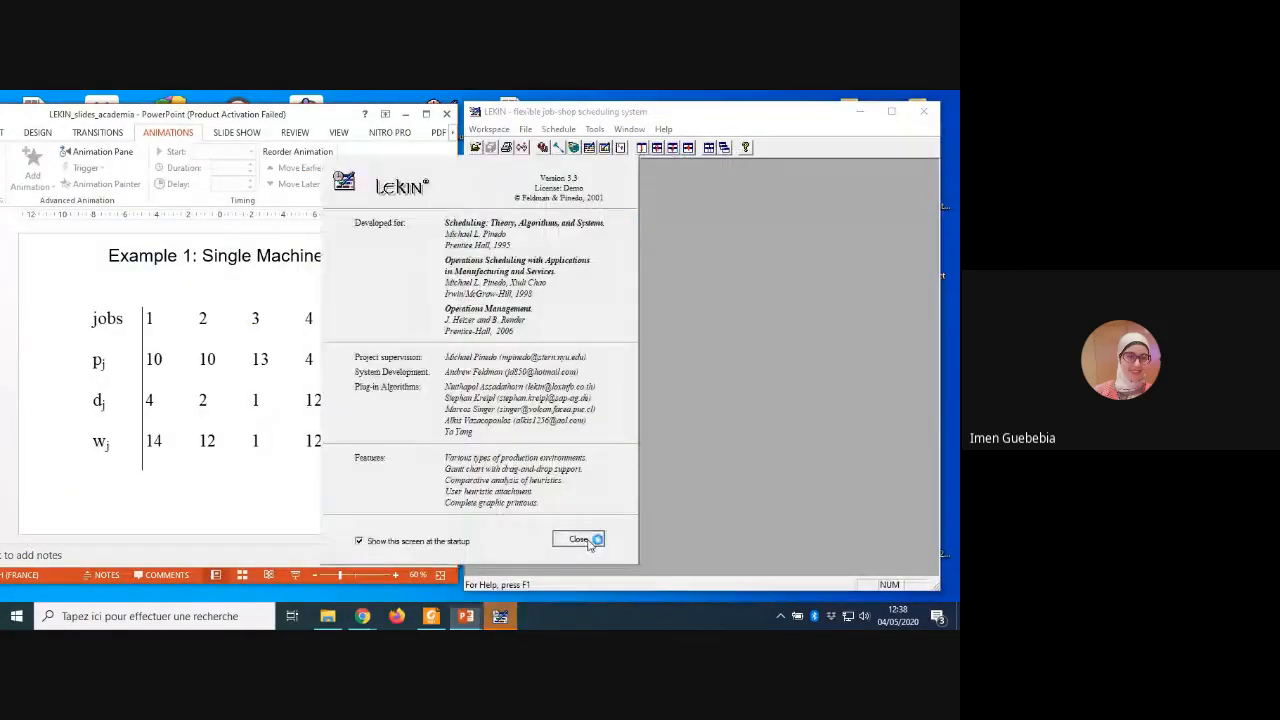
left_click(589, 541)
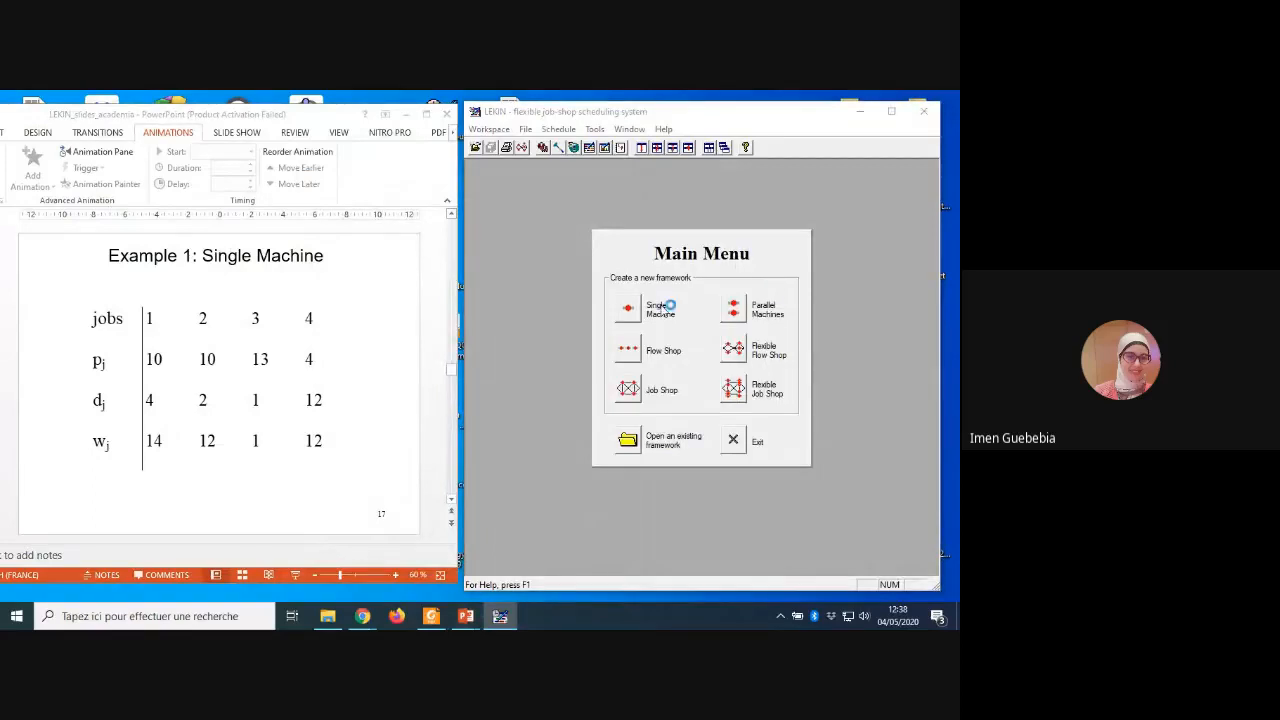
Step: Create a new Single Machine framework with 4 jobs
left_click(630, 309)
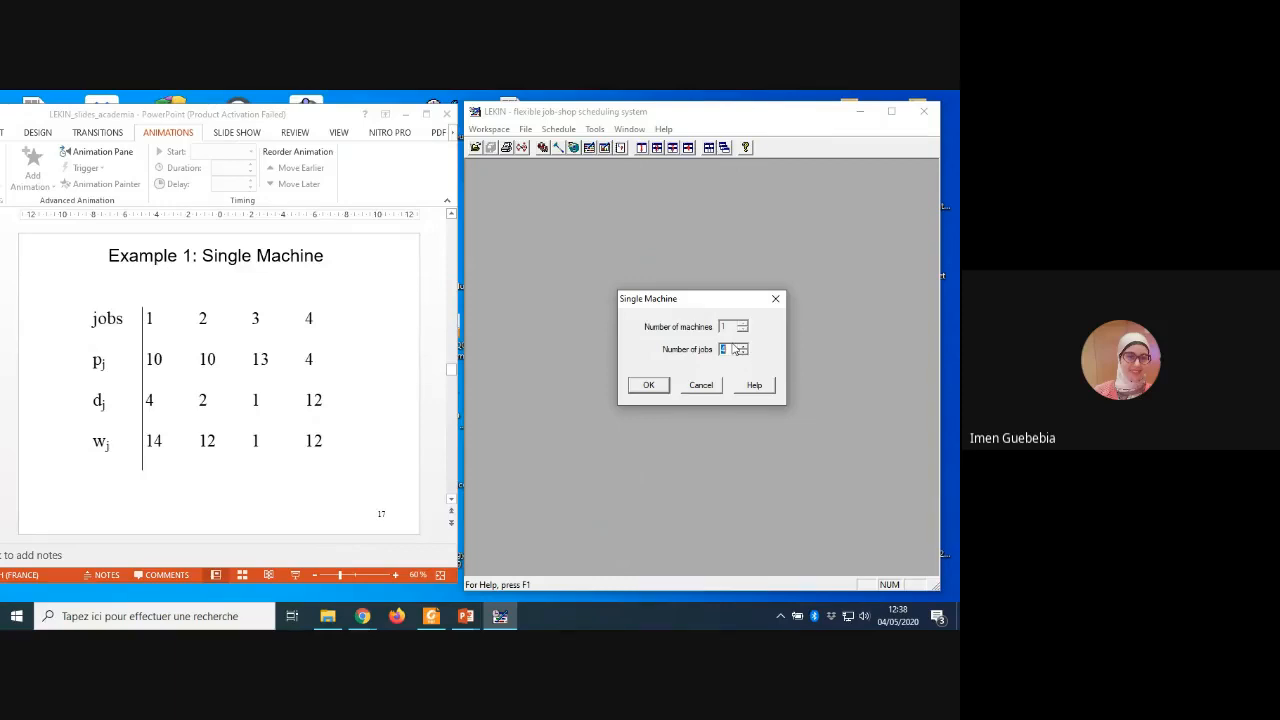
type("4")
left_click(648, 385)
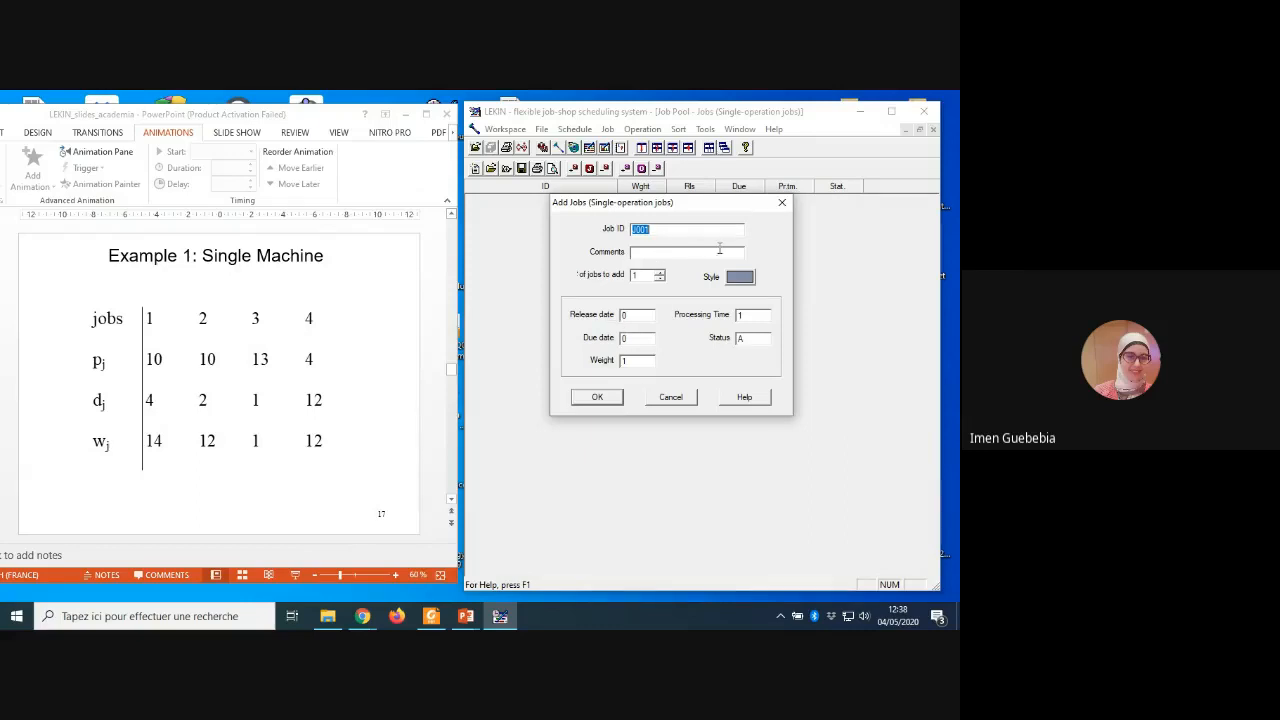
Step: Add job J001 with due date 4, weight 14 and processing time 10
left_click(643, 277)
left_click(629, 361)
left_click(751, 337)
left_click(637, 339)
key("BackSpace")
type("4")
left_click(753, 314)
type("0")
left_click(594, 397)
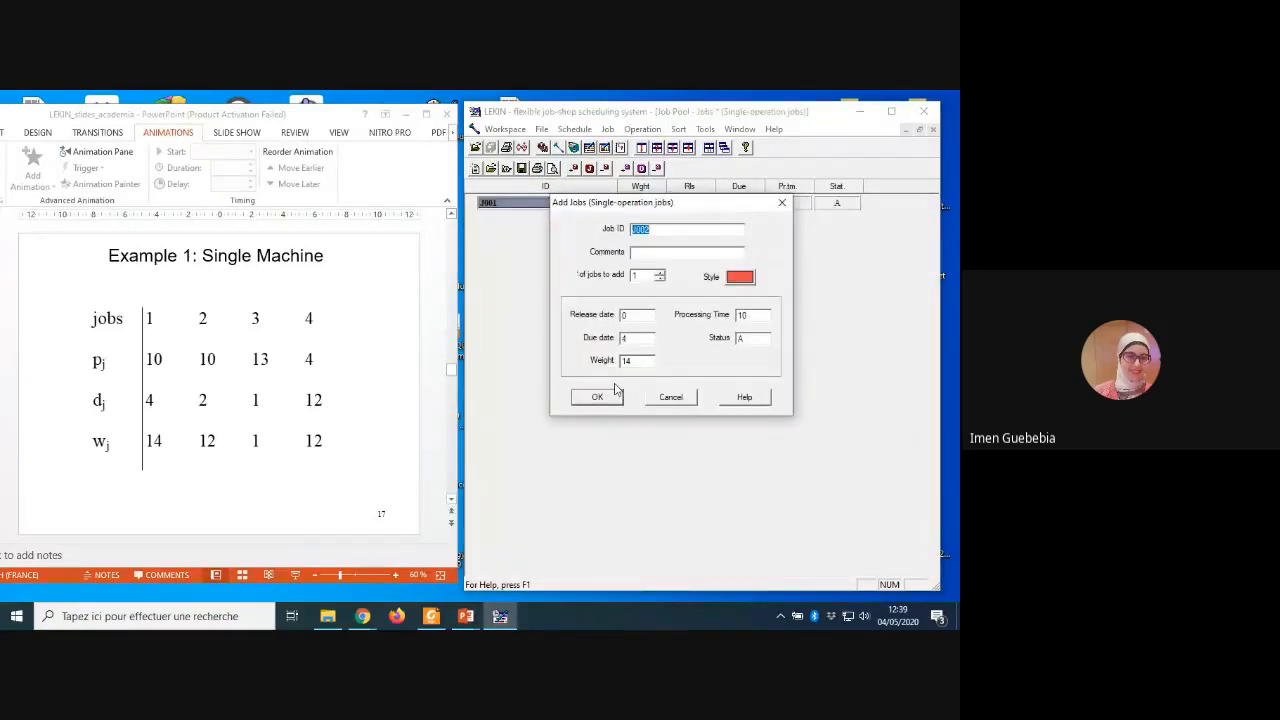
Step: Add job J002 with due date 2 and weight 12, keeping the processing time of 10
left_click(660, 229)
double_click(632, 337)
key("BackSpace")
type("2")
key("BackSpace")
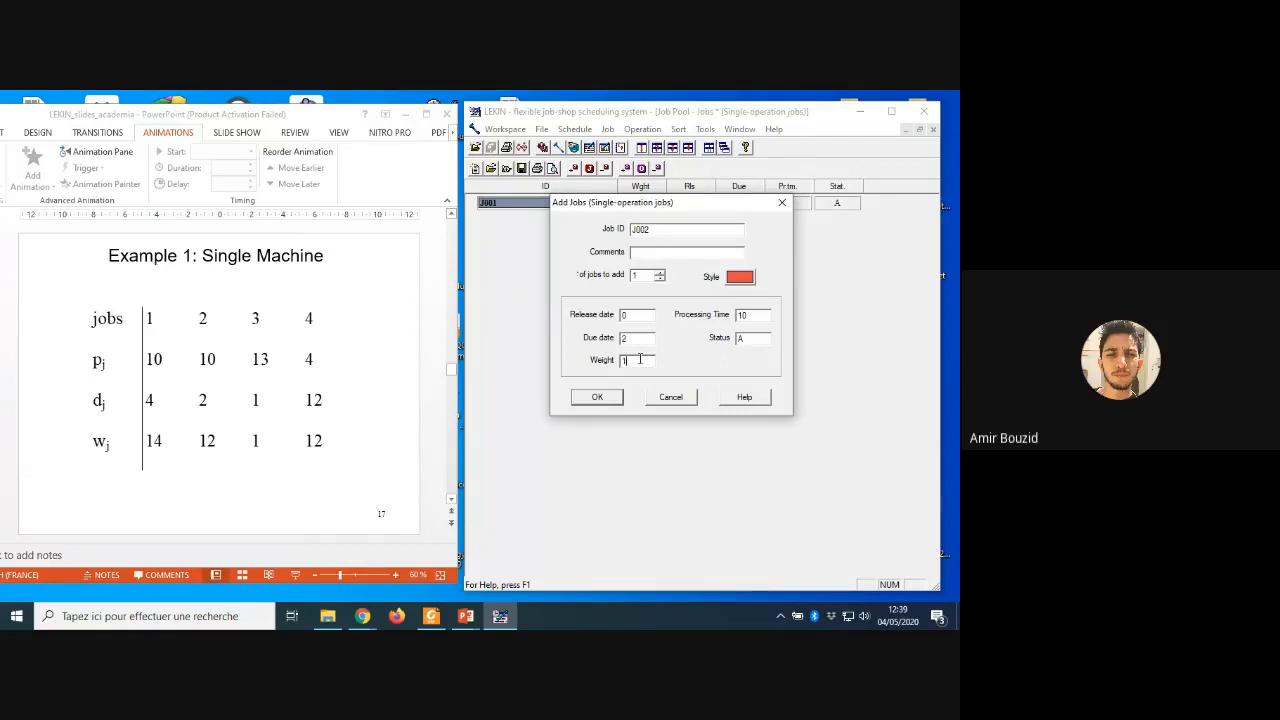
type("2")
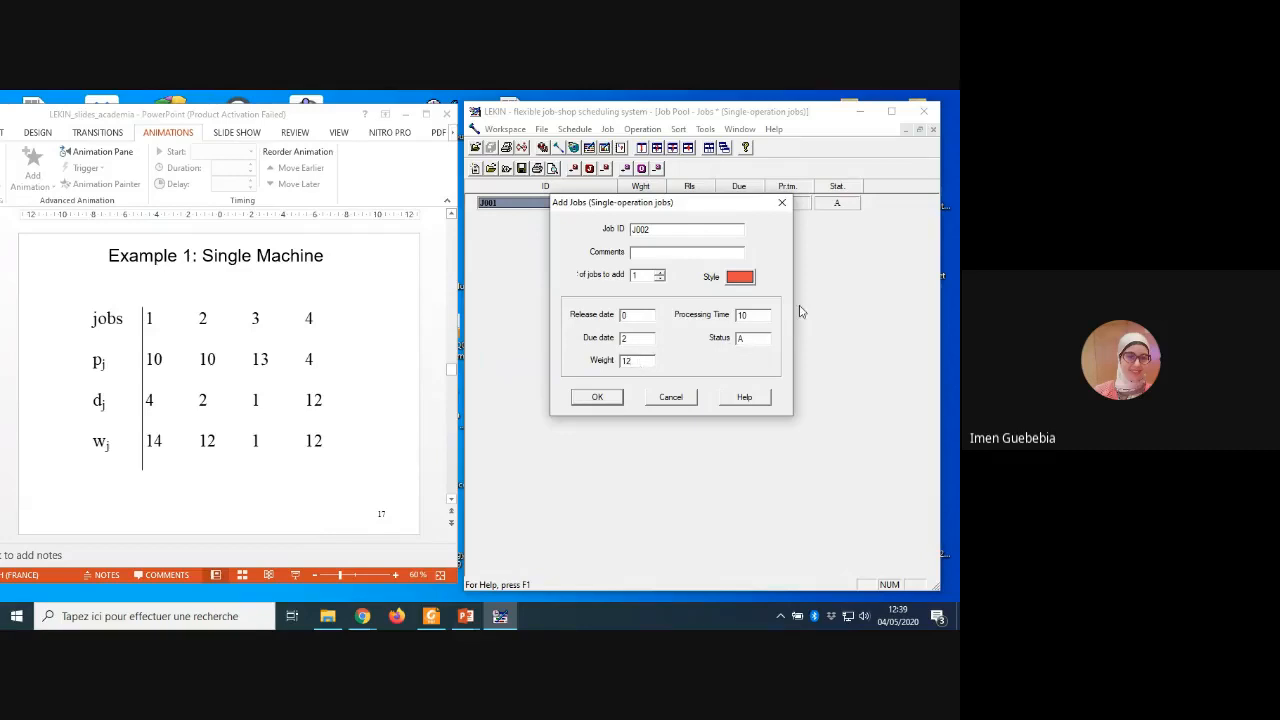
left_click(606, 403)
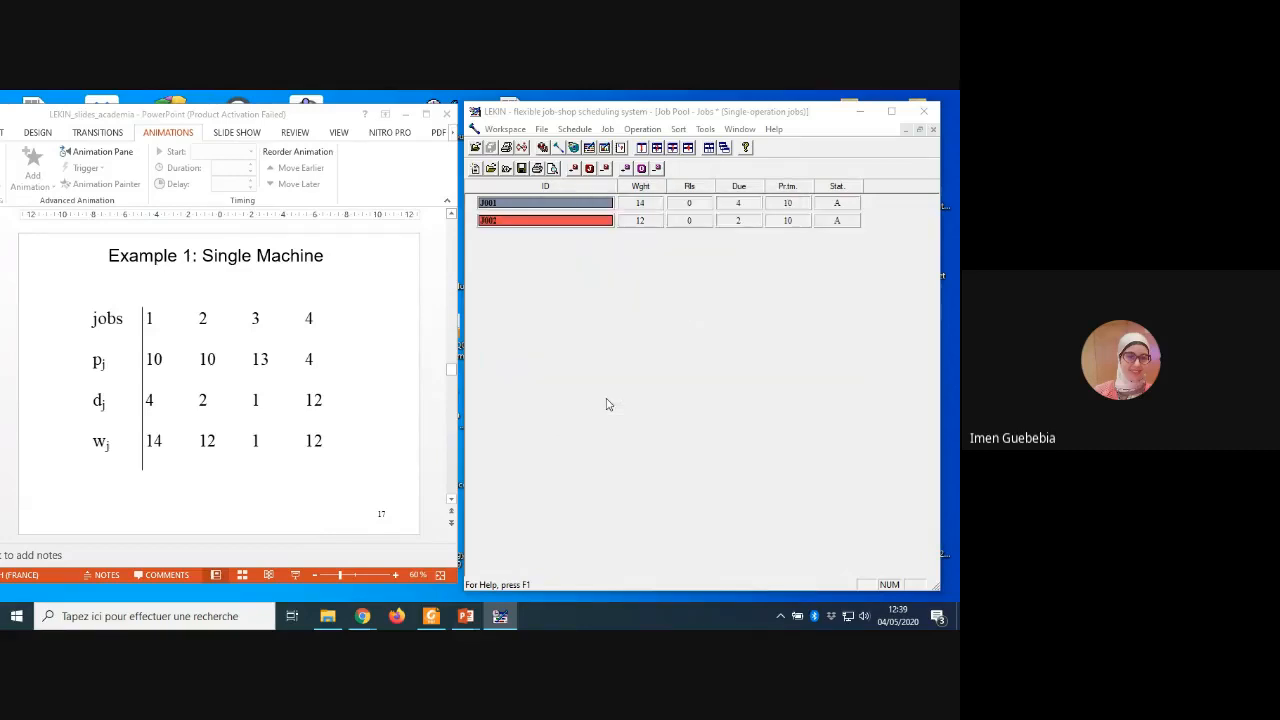
double_click(602, 396)
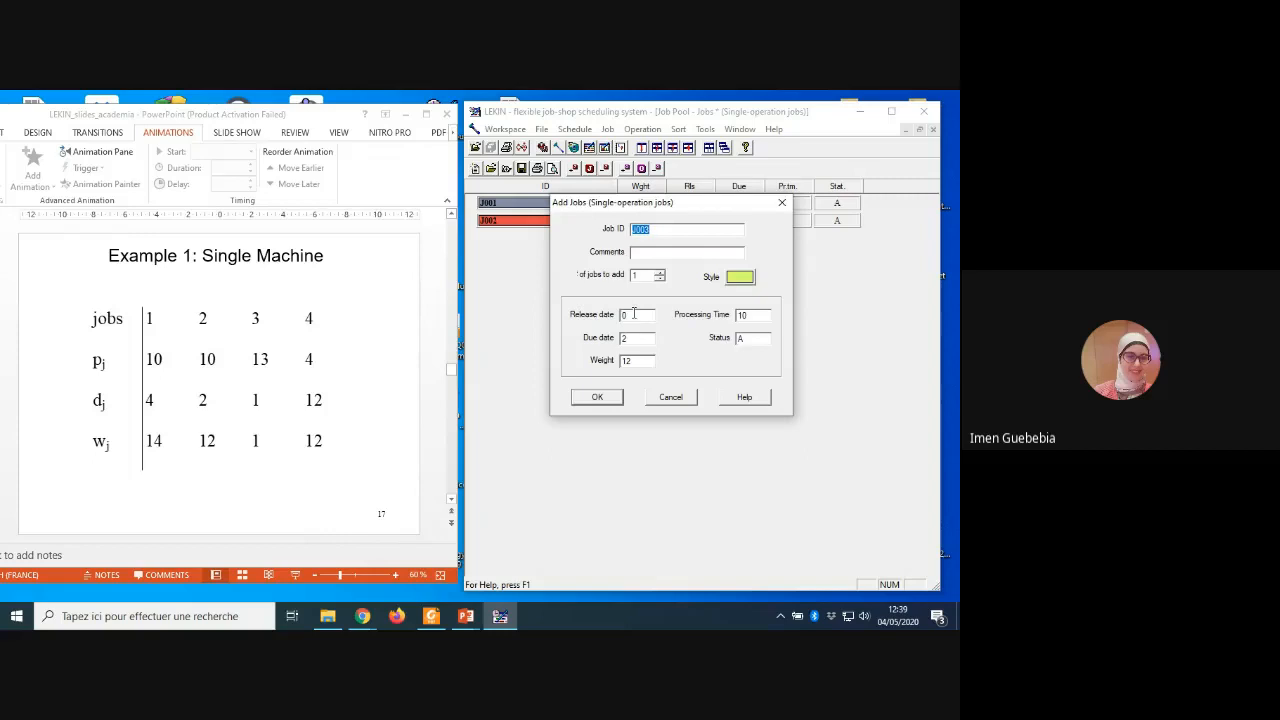
Step: Add job J003 with due date 1, weight 1 and processing time 13
left_click(626, 338)
type("1")
left_click(633, 362)
key("BackSpace")
left_click(756, 314)
key("BackSpace")
type("3")
left_click(590, 397)
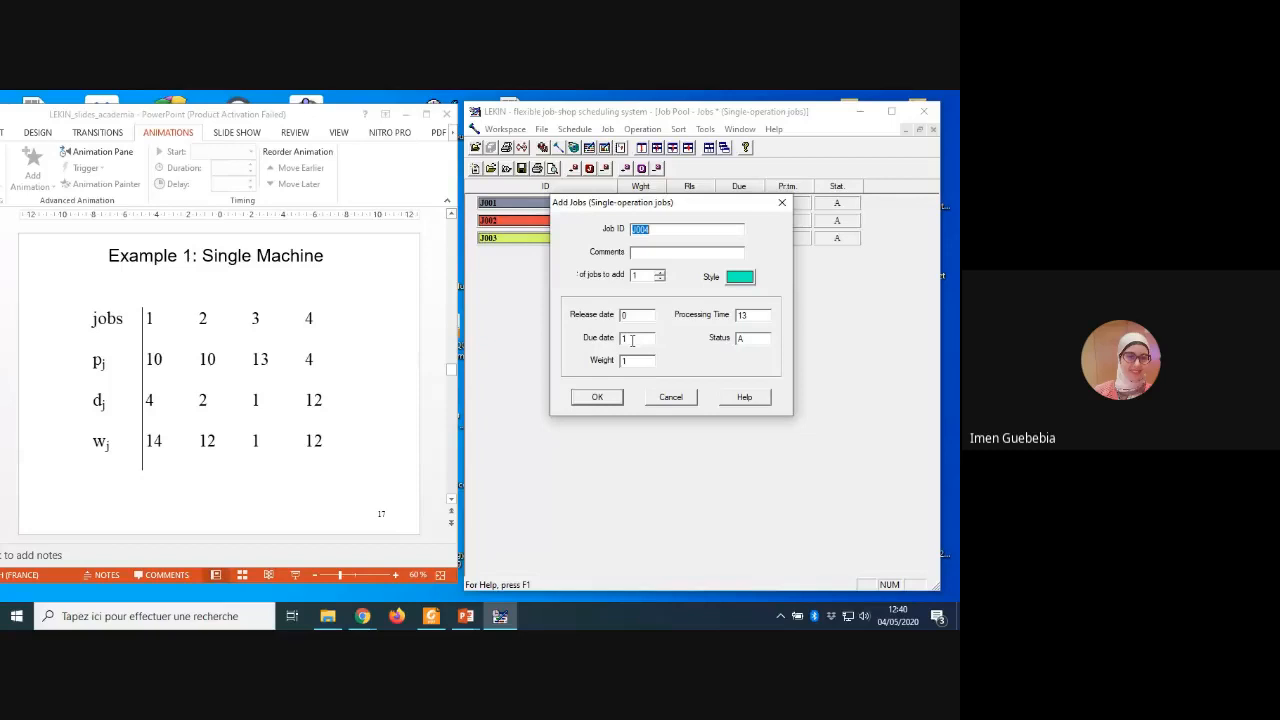
Step: Add job J004 with due date 12, weight 12 and processing time 4
left_click(632, 340)
type("12")
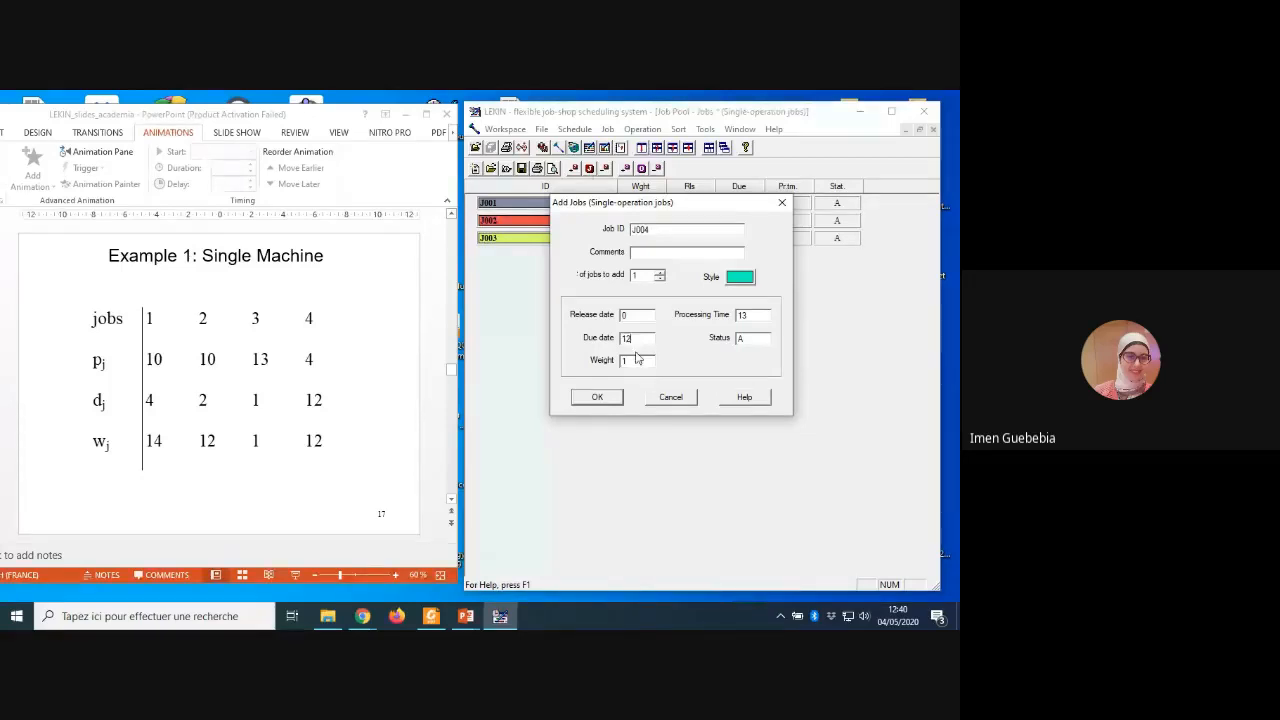
left_click(636, 361)
type("2")
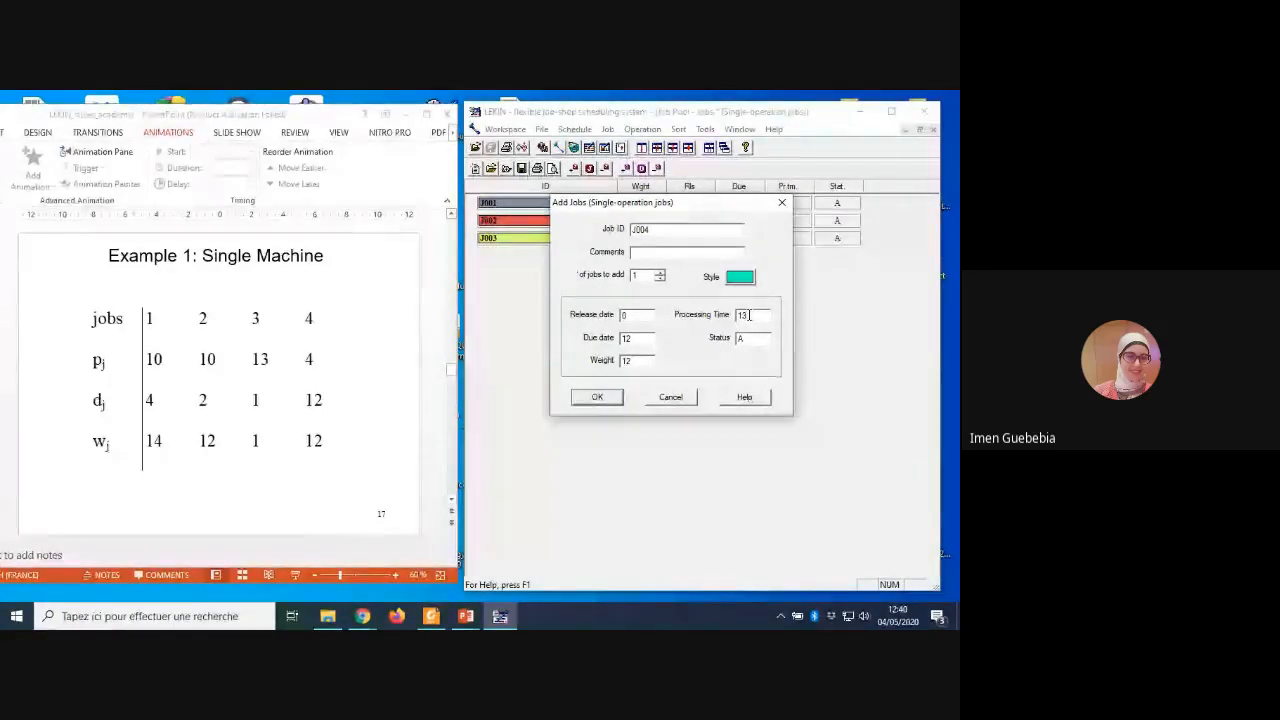
key("BackSpace")
key("BackSpace")
type("4")
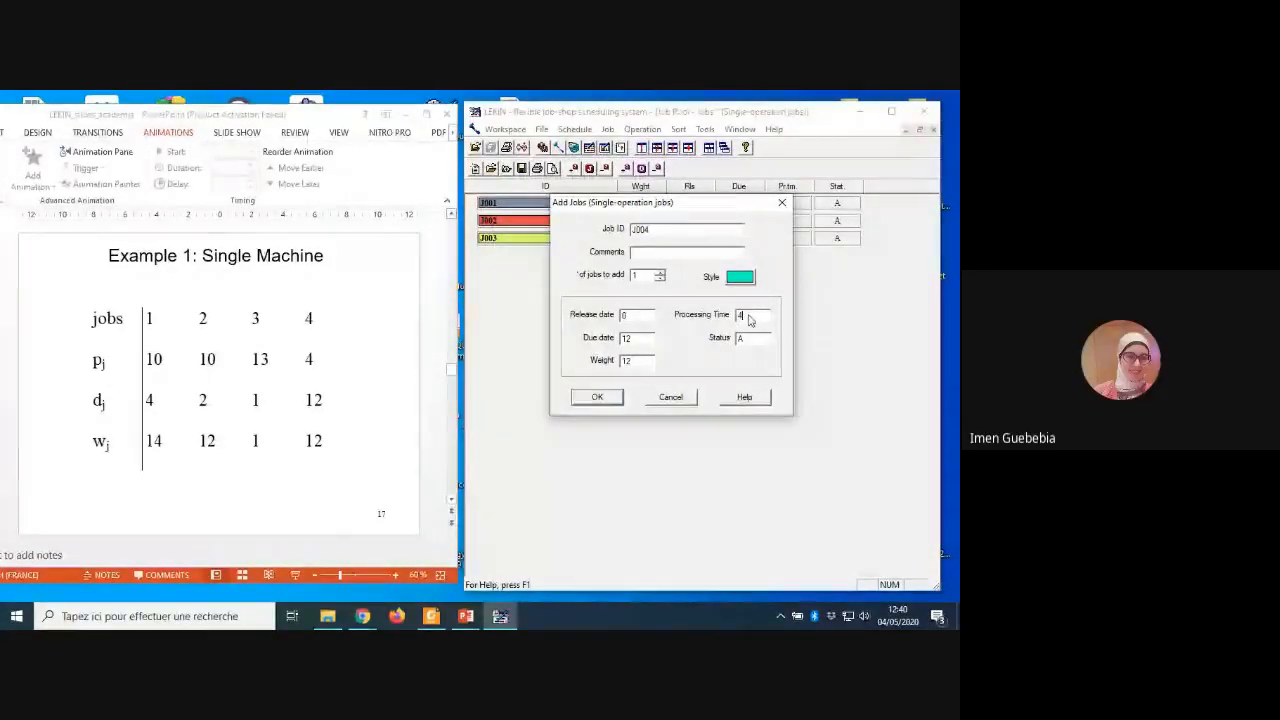
left_click(603, 400)
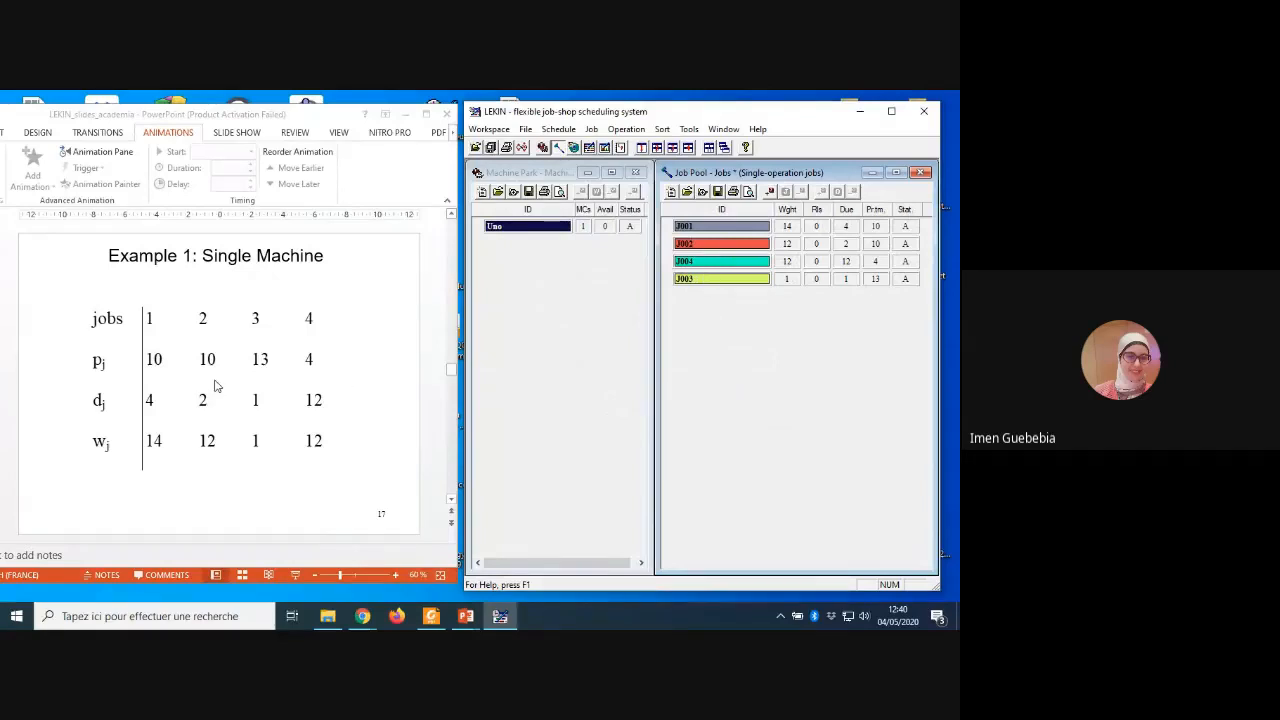
Step: Switch to the PowerPoint slides, review the problem setup and Environment Display, and show the Schedule! slide in reading view beside LEKIN
left_click(316, 530)
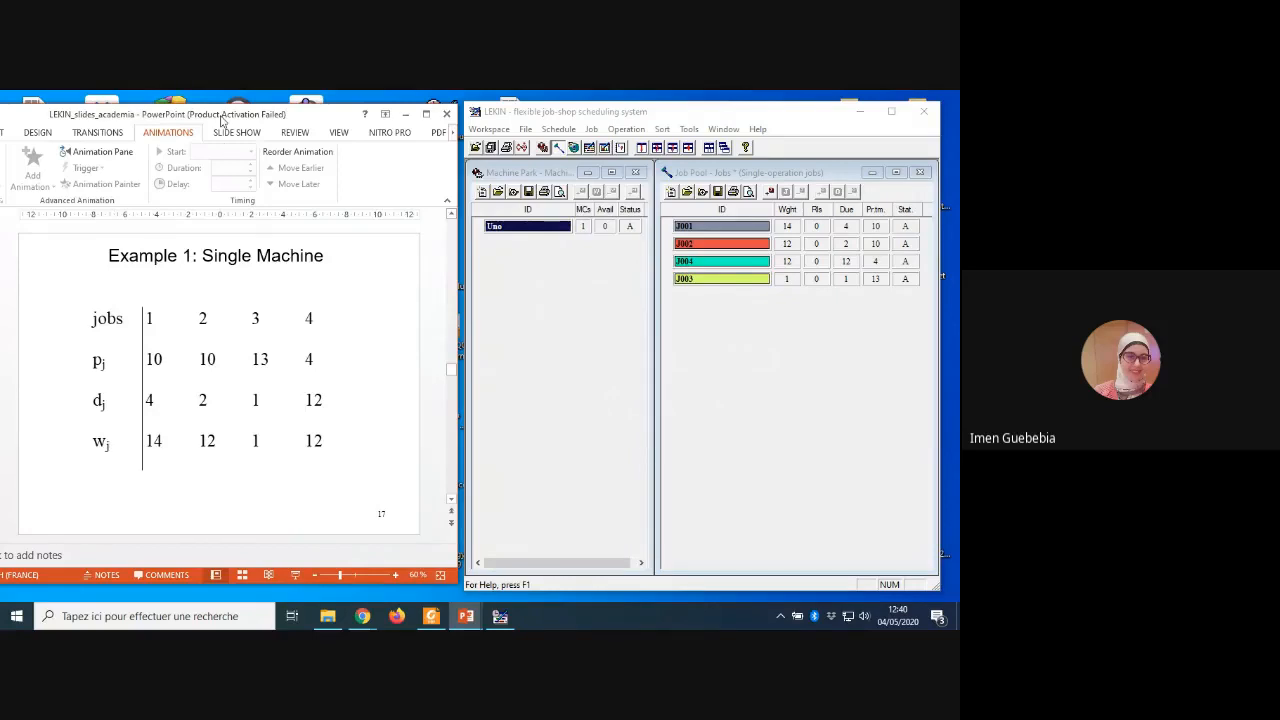
left_click_drag(222, 119, 384, 126)
scroll(241, 379, "down", 1)
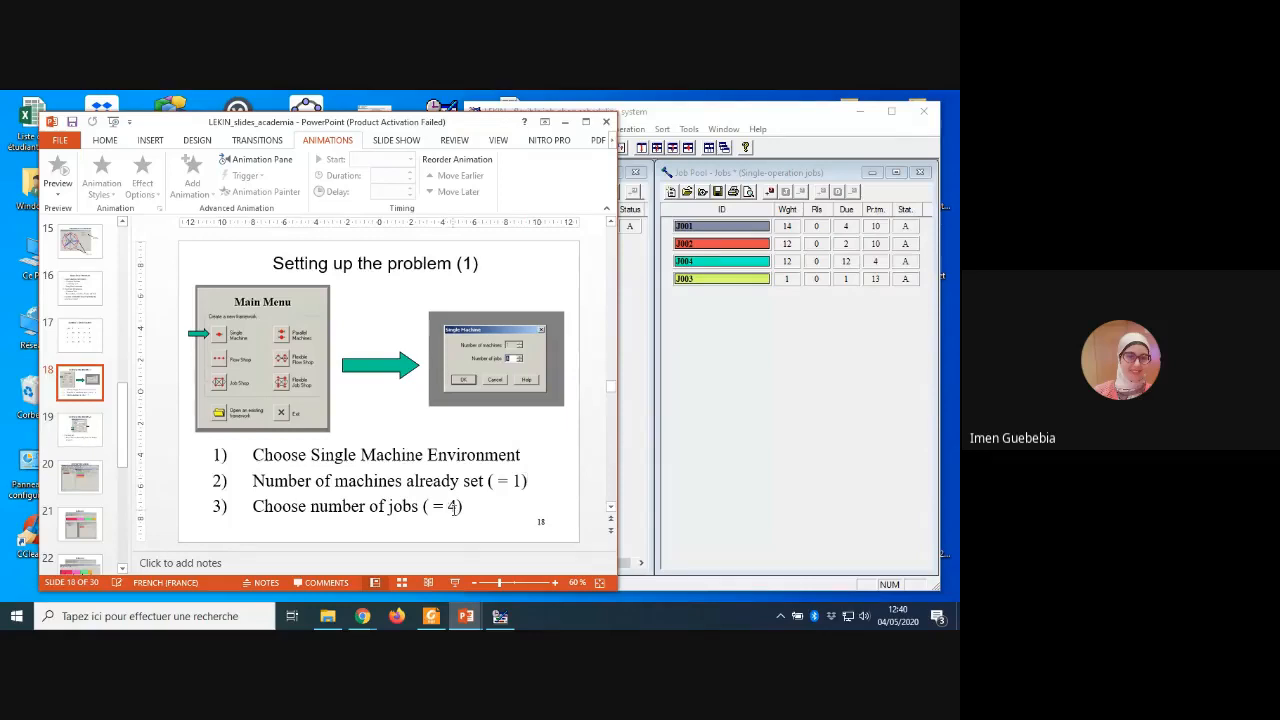
key("Page_Down")
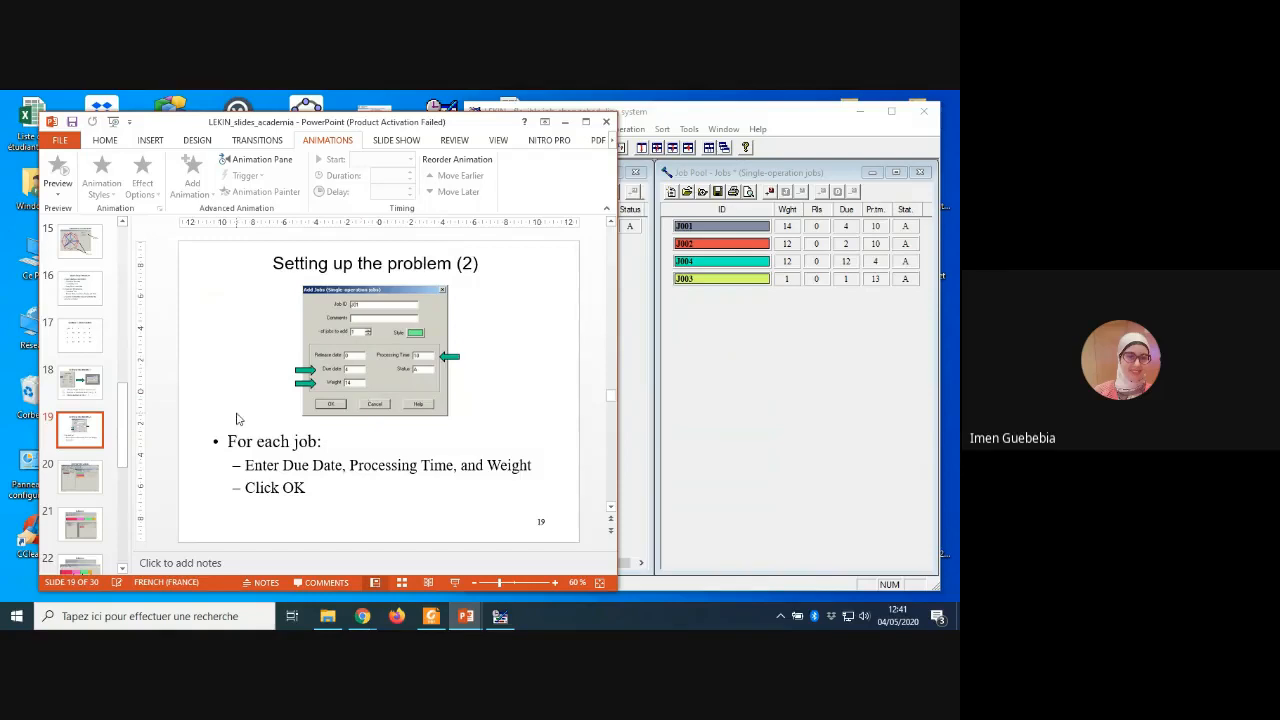
left_click(78, 480)
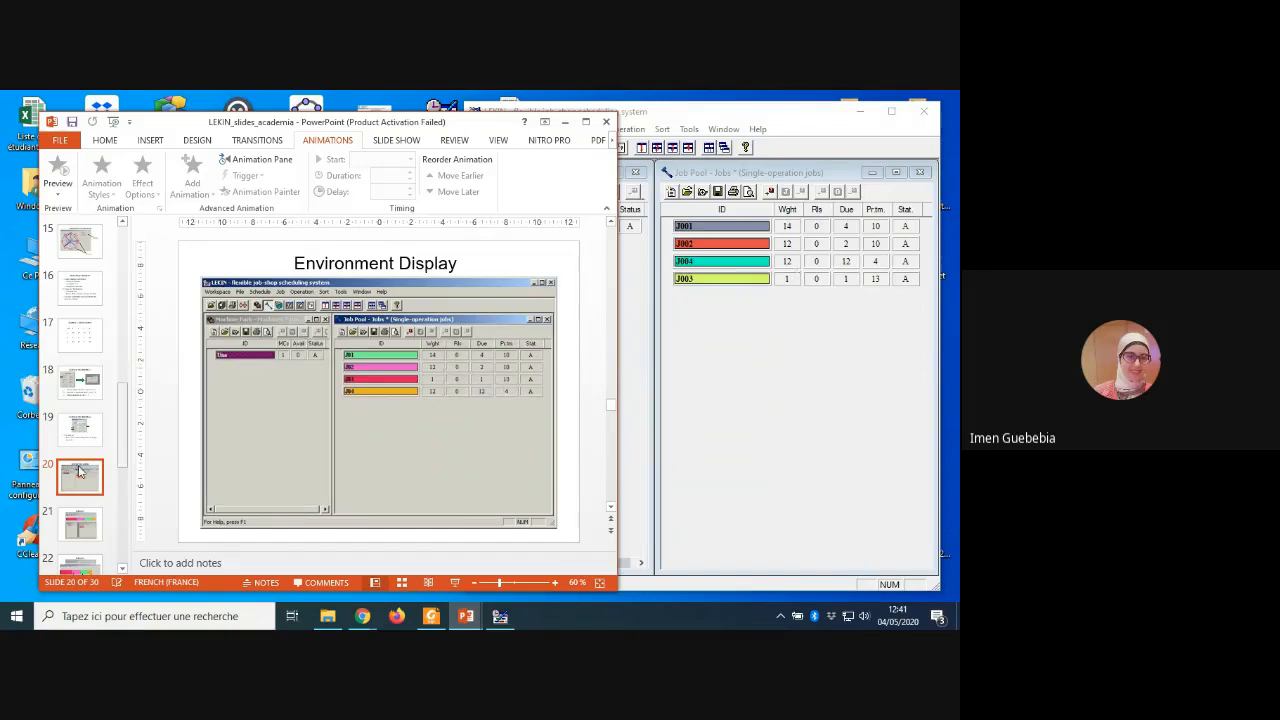
left_click(82, 530)
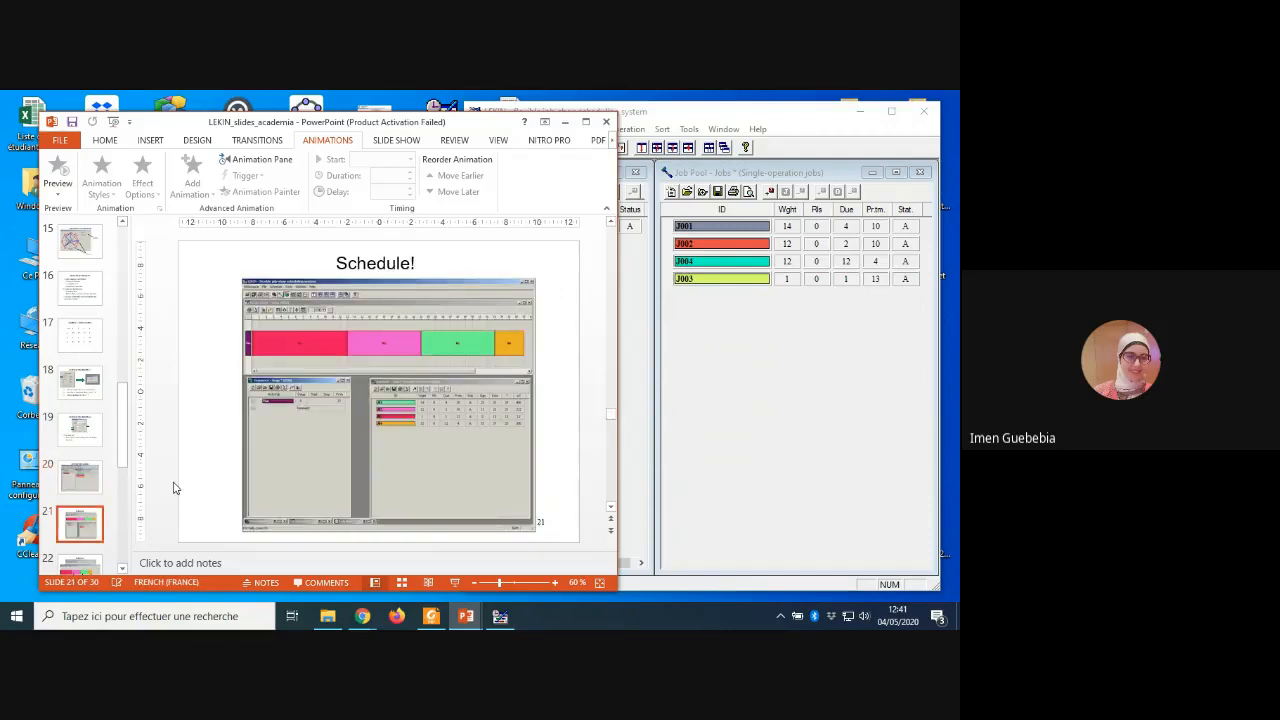
left_click(428, 583)
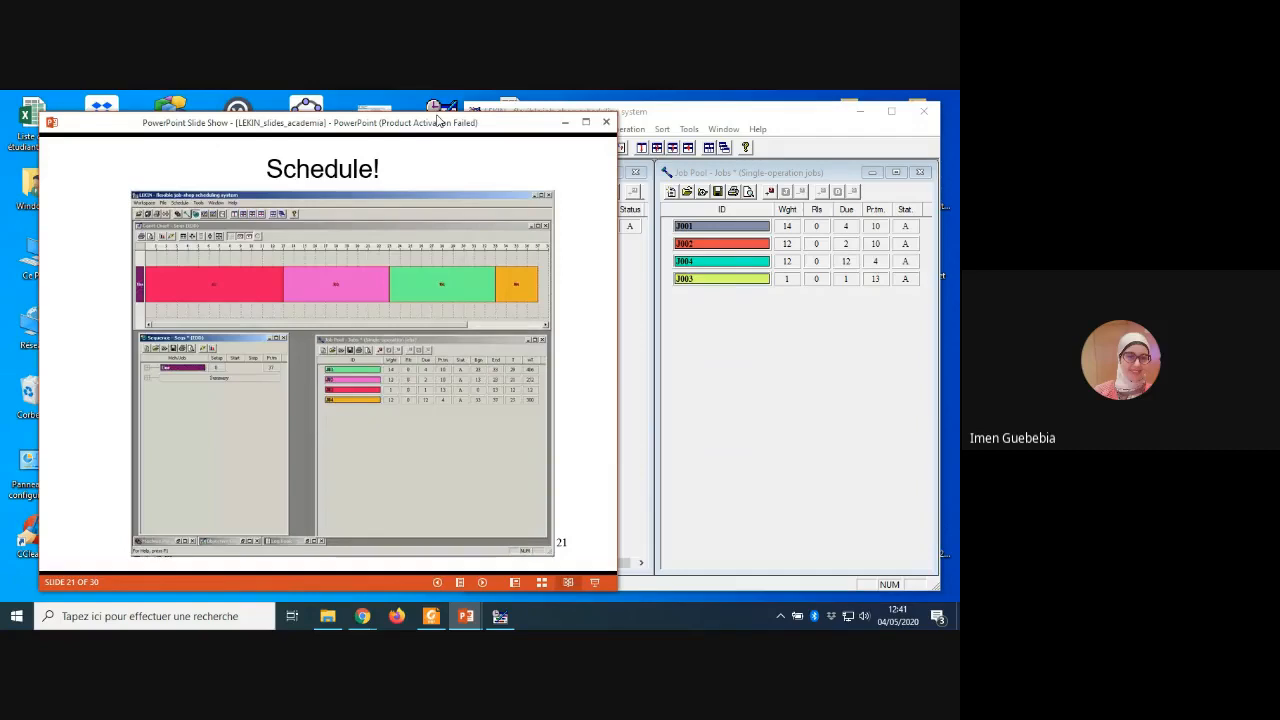
left_click_drag(438, 120, 327, 110)
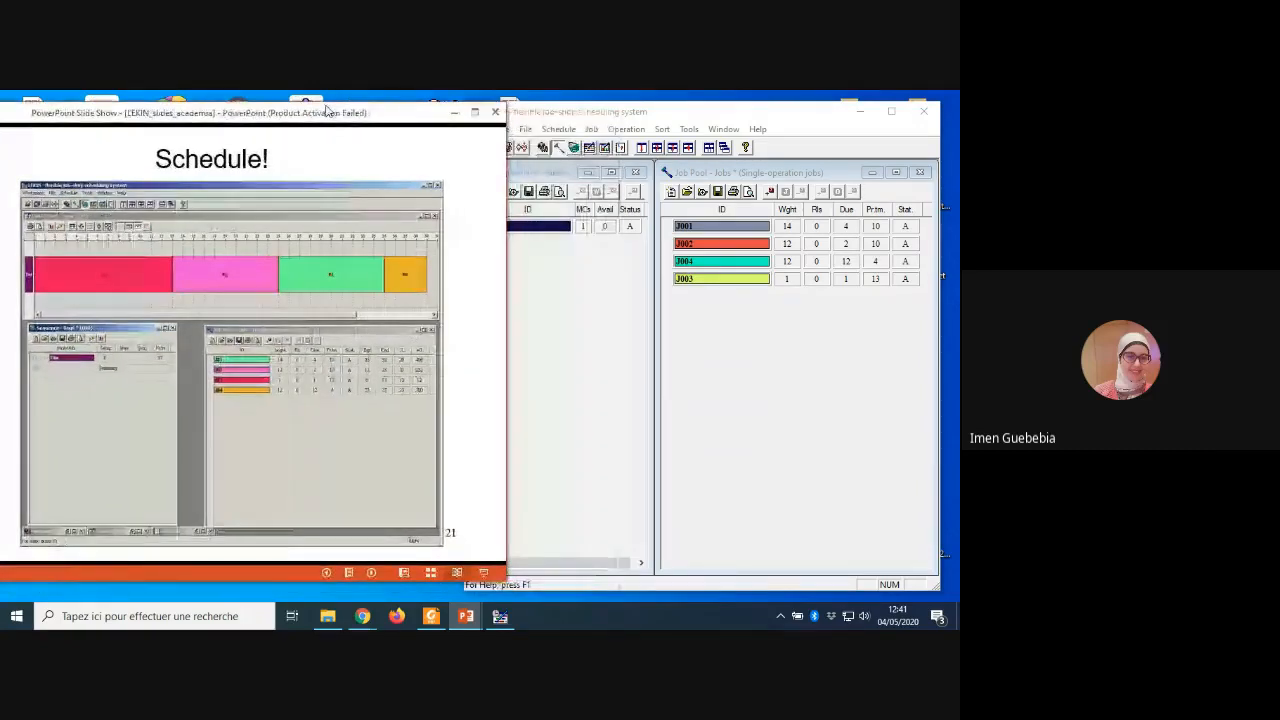
Step: Switch back to LEKIN and schedule the four jobs with the SPT dispatching rule
left_click(670, 106)
left_click(558, 129)
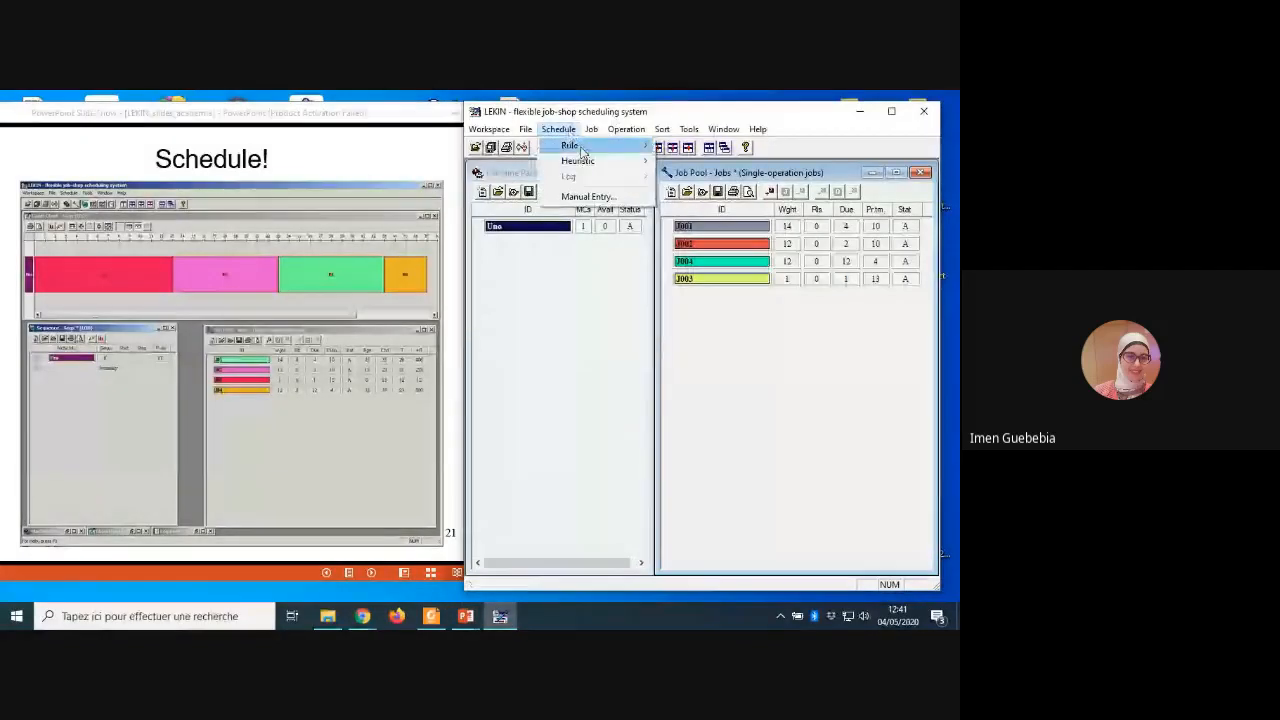
mouse_move(581, 152)
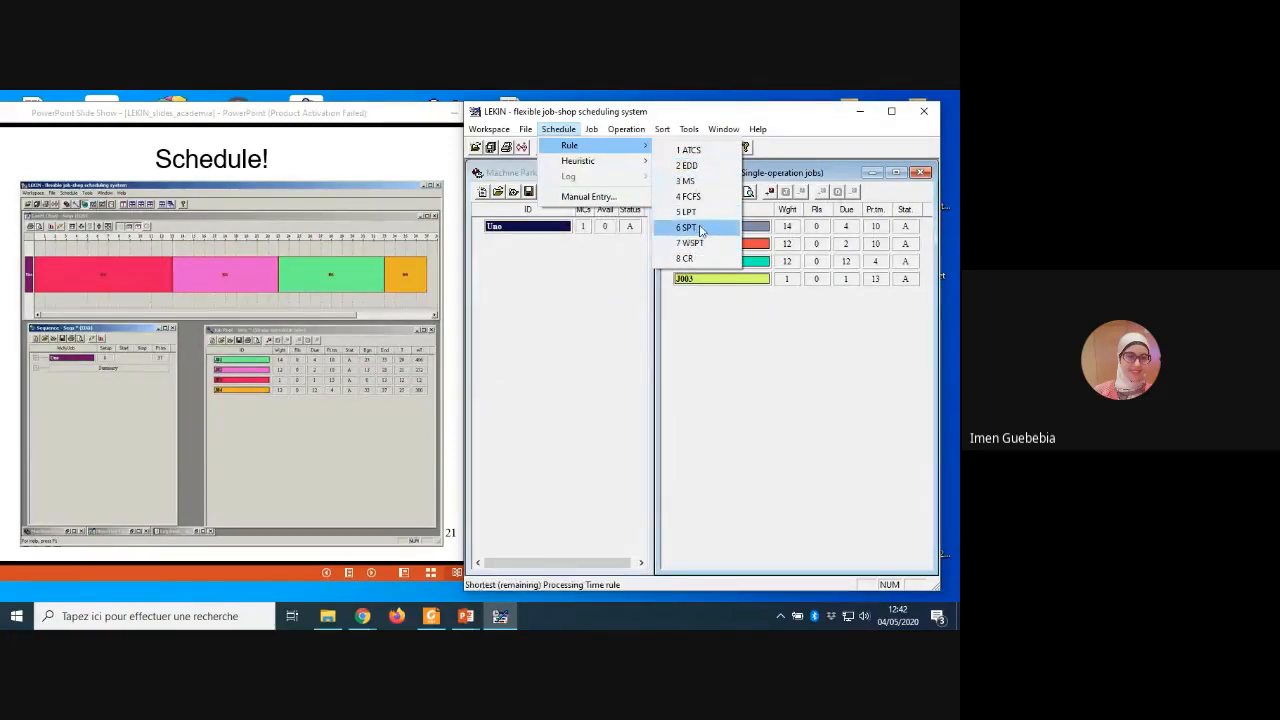
left_click(700, 229)
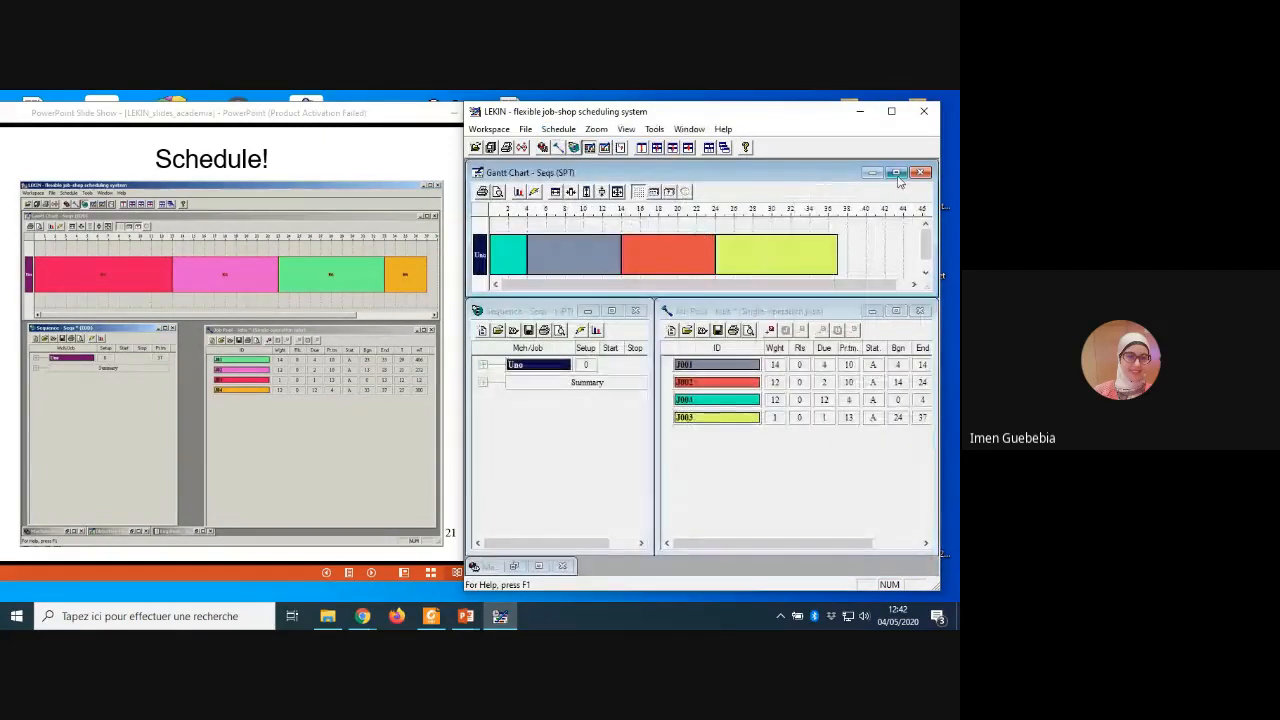
Step: Examine the SPT schedule's Gantt chart at full screen size and minimize the chart
left_click(896, 173)
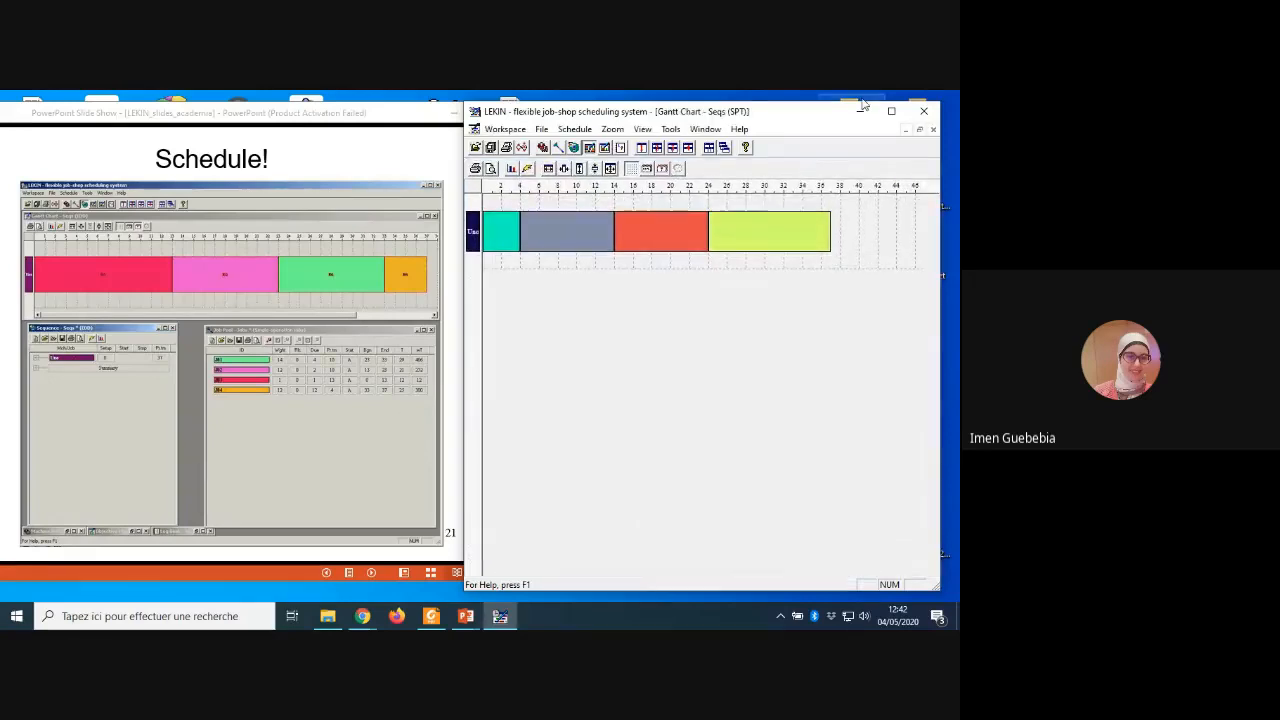
left_click(891, 110)
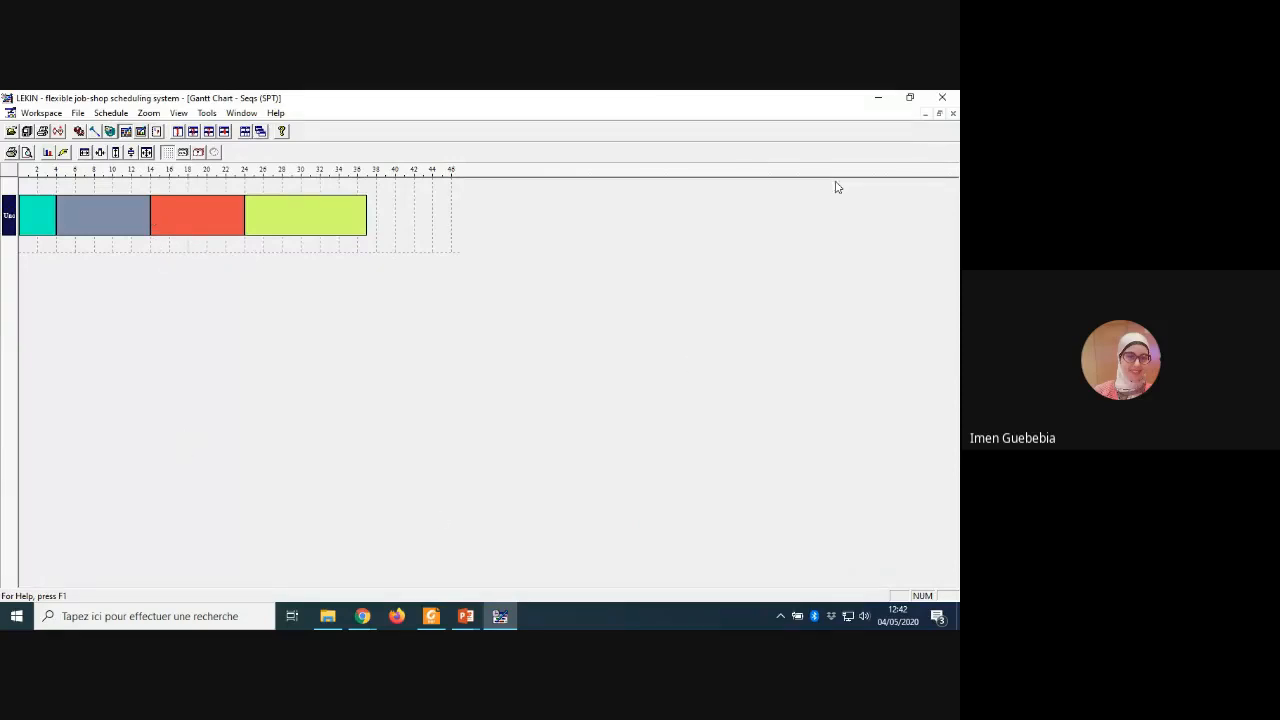
left_click(926, 114)
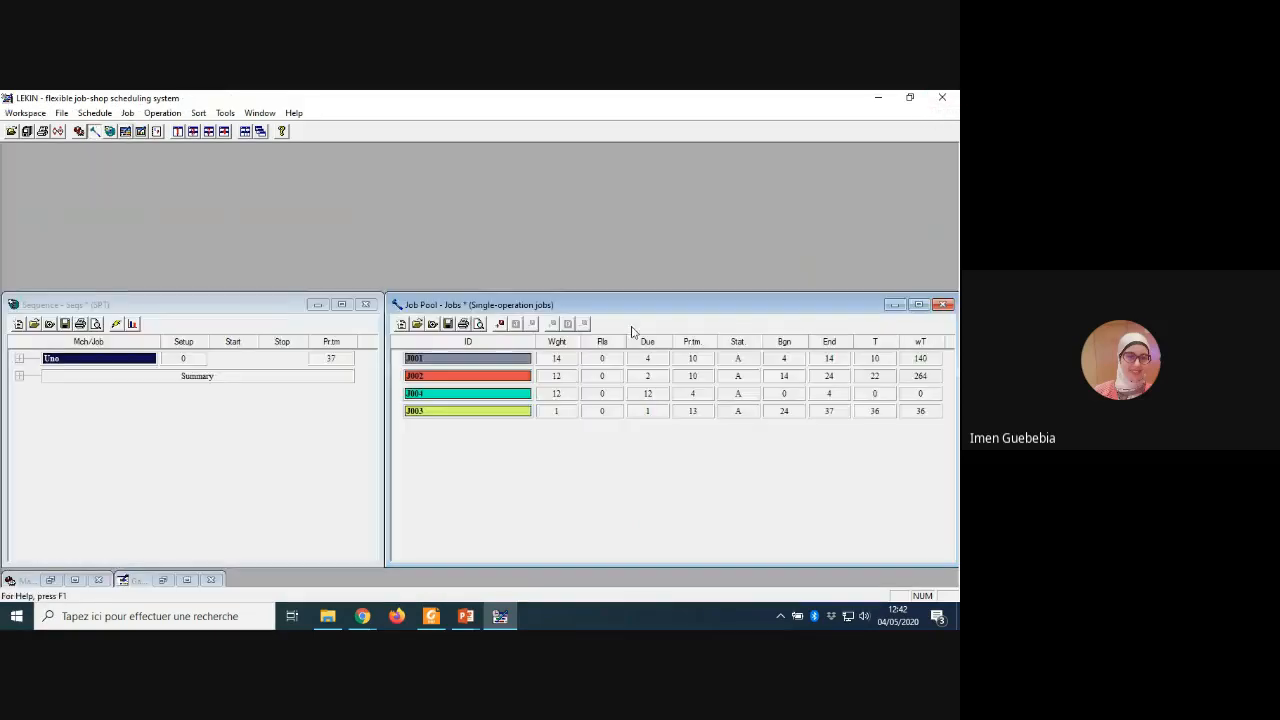
Step: Bring the minimized Machine Park back as a regular window and activate the SPT Sequence window
left_click(226, 308)
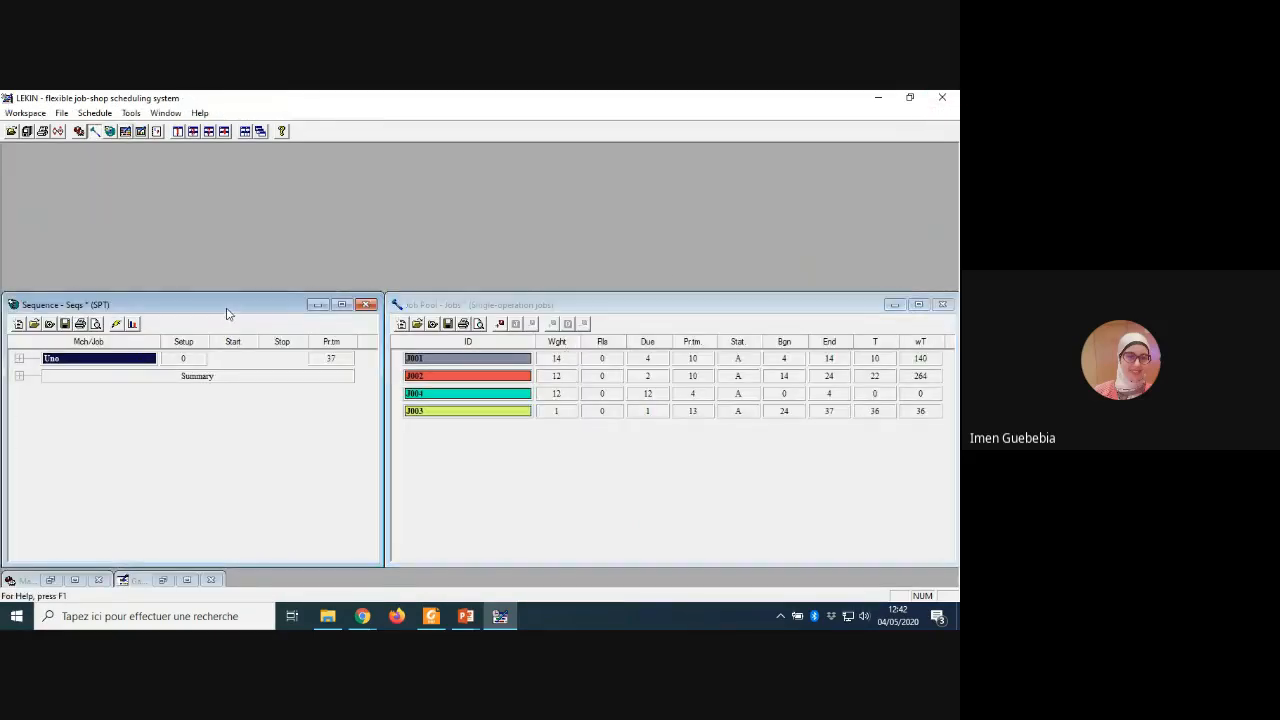
left_click(82, 581)
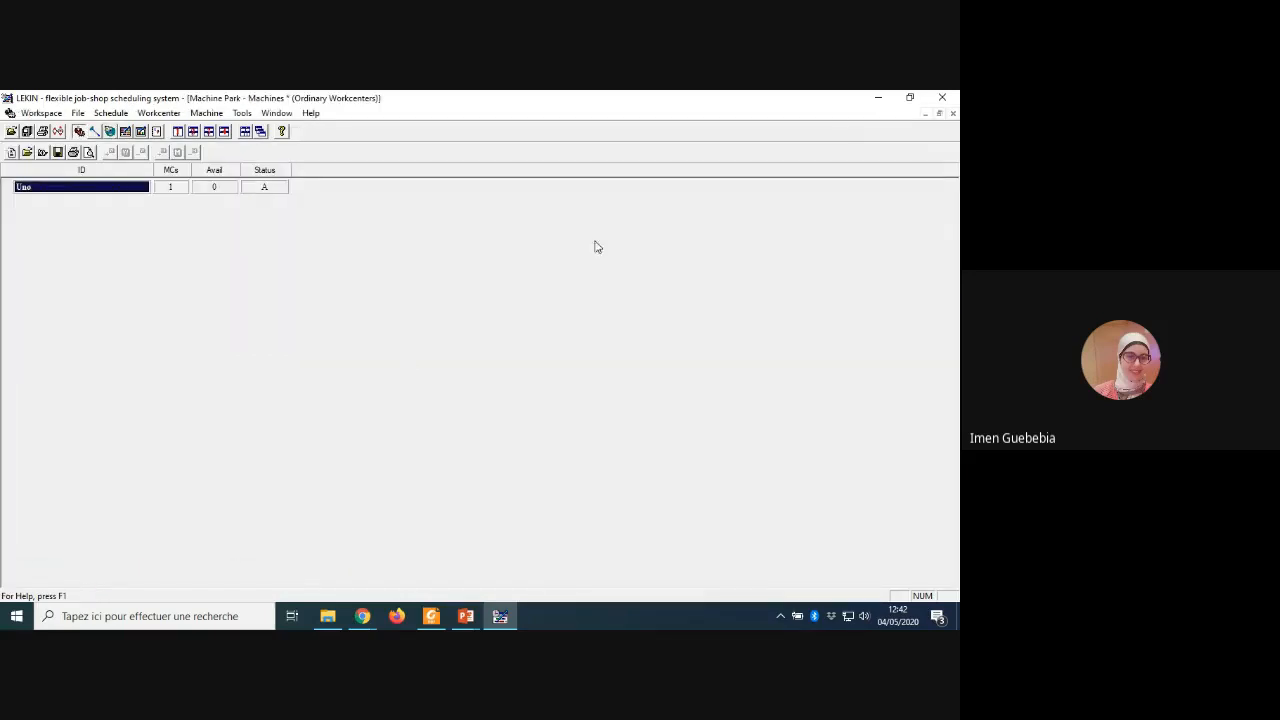
left_click(940, 114)
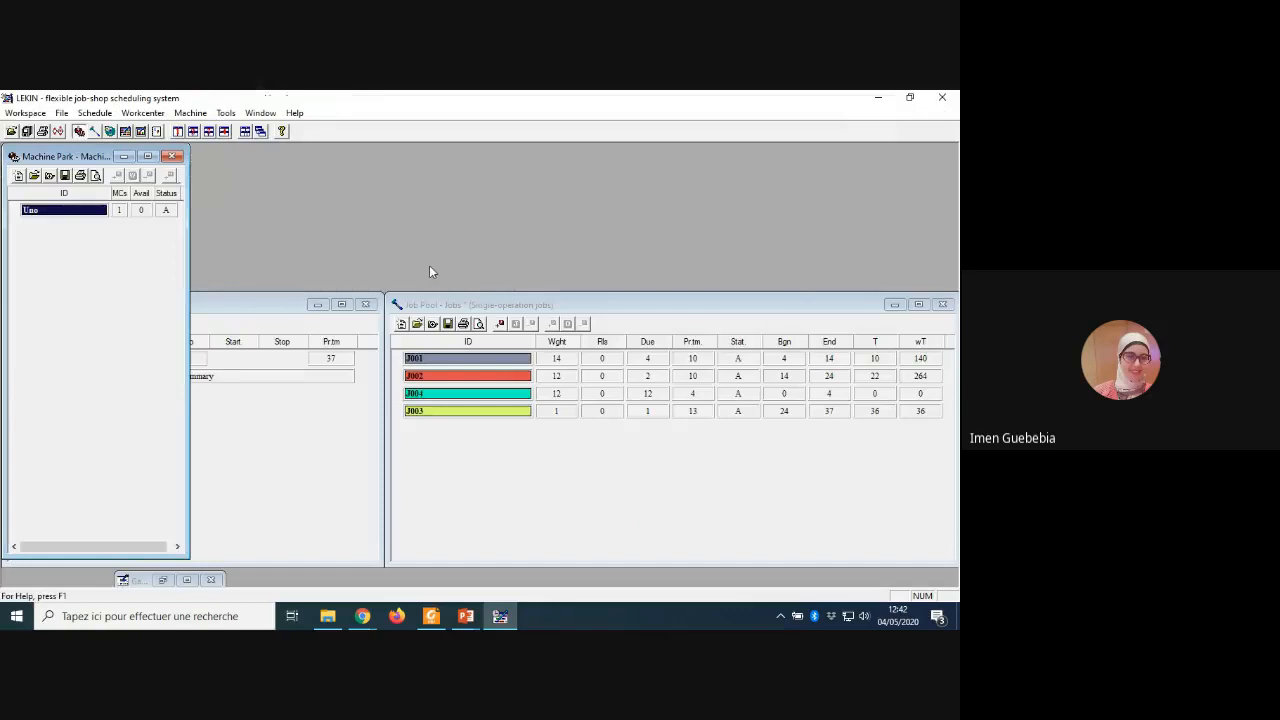
left_click(282, 422)
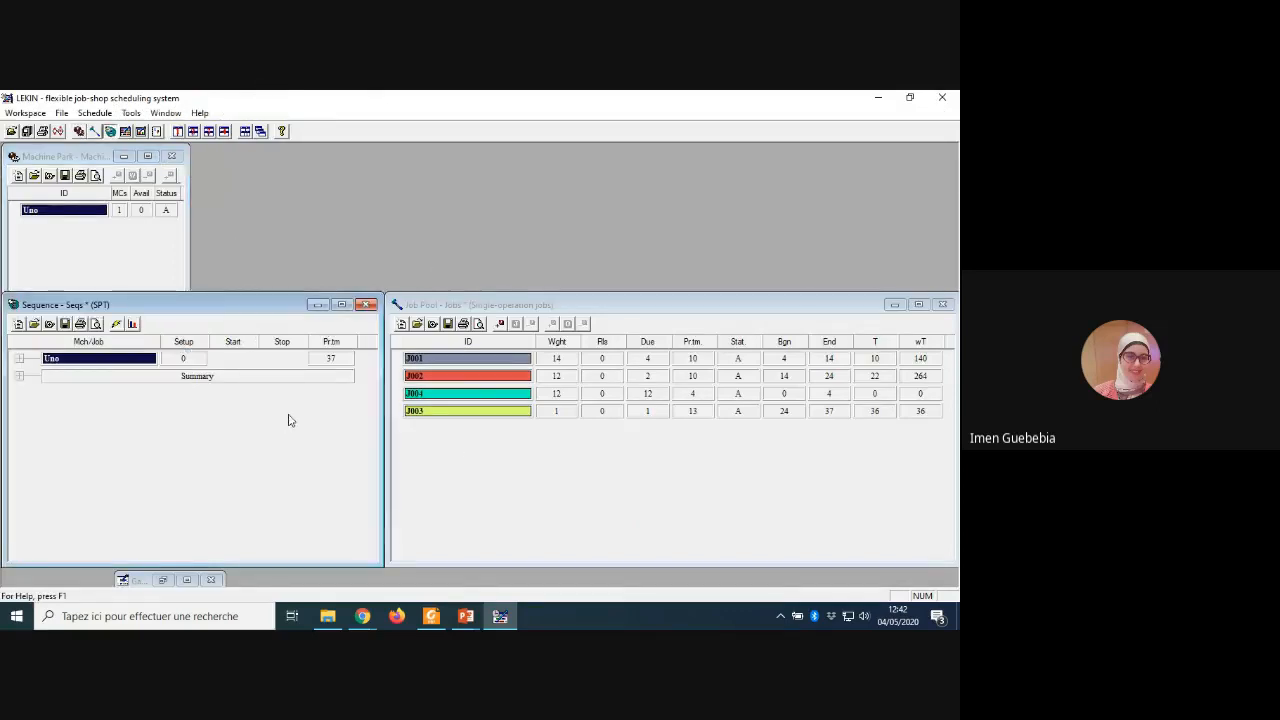
Step: Bring the minimized Gantt chart back as a regular window and widen it to span the workspace above the Sequence and Job Pool windows
left_click(187, 580)
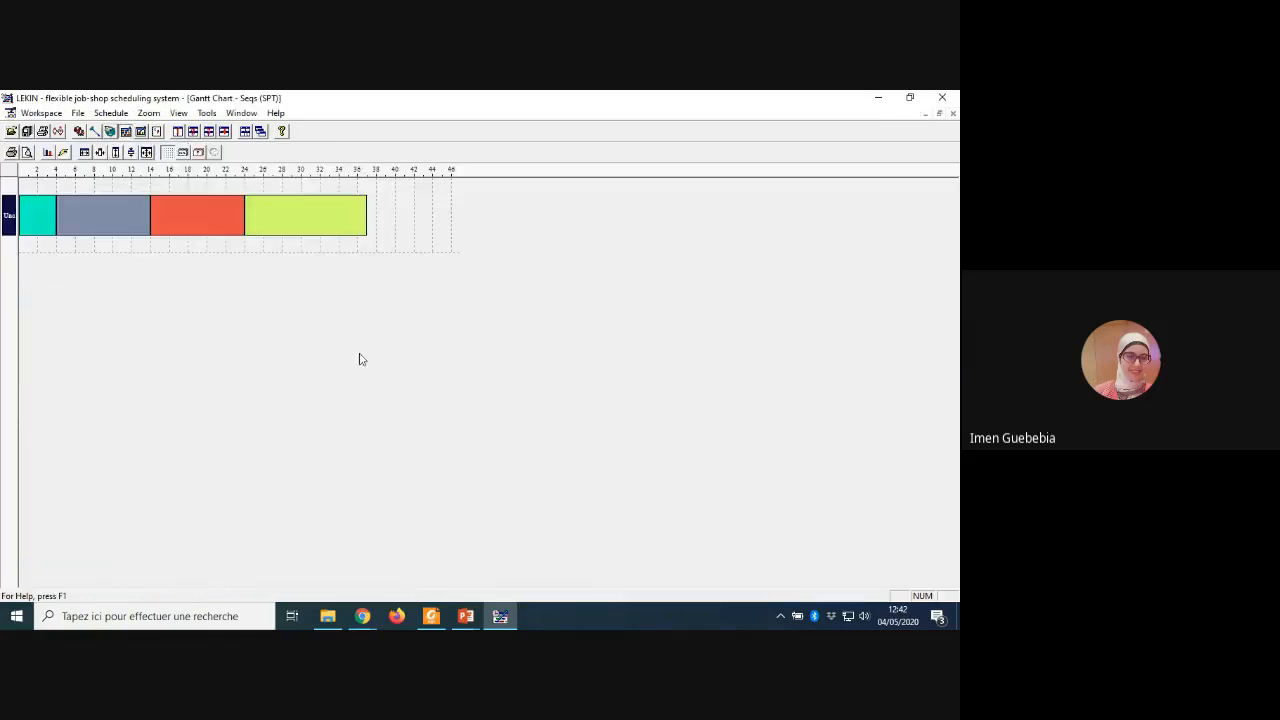
left_click(939, 114)
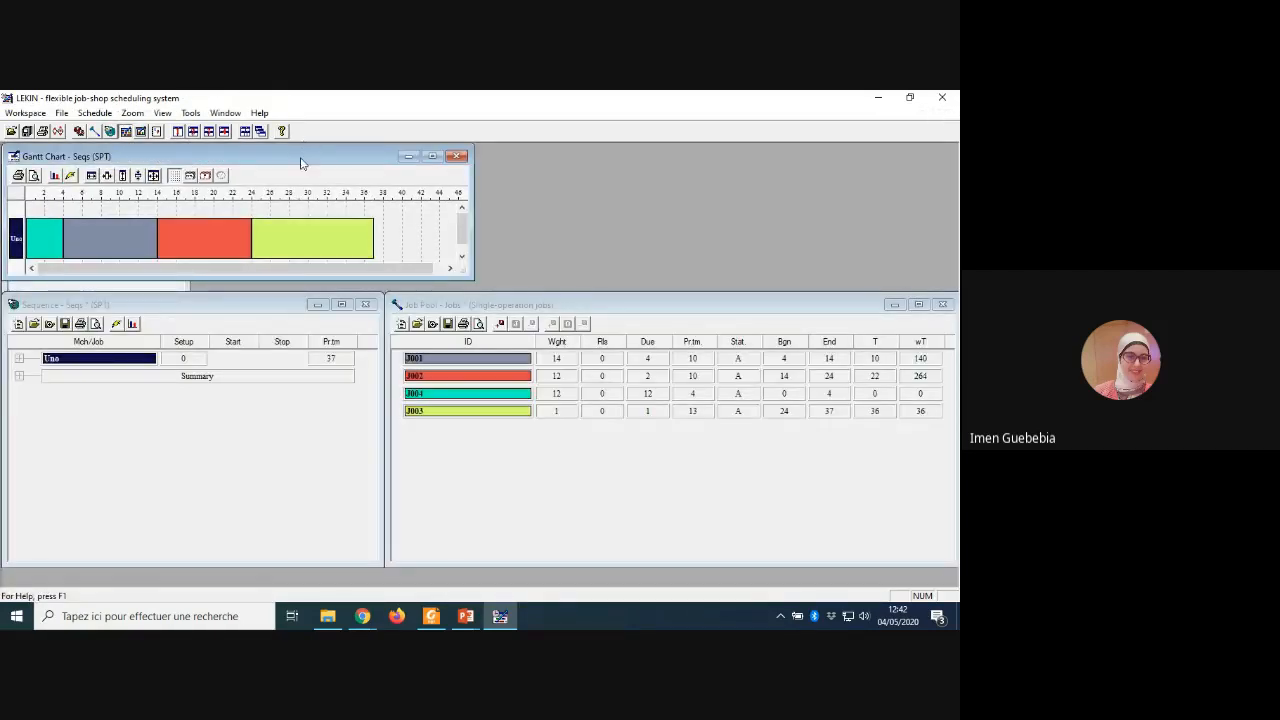
left_click_drag(328, 160, 334, 160)
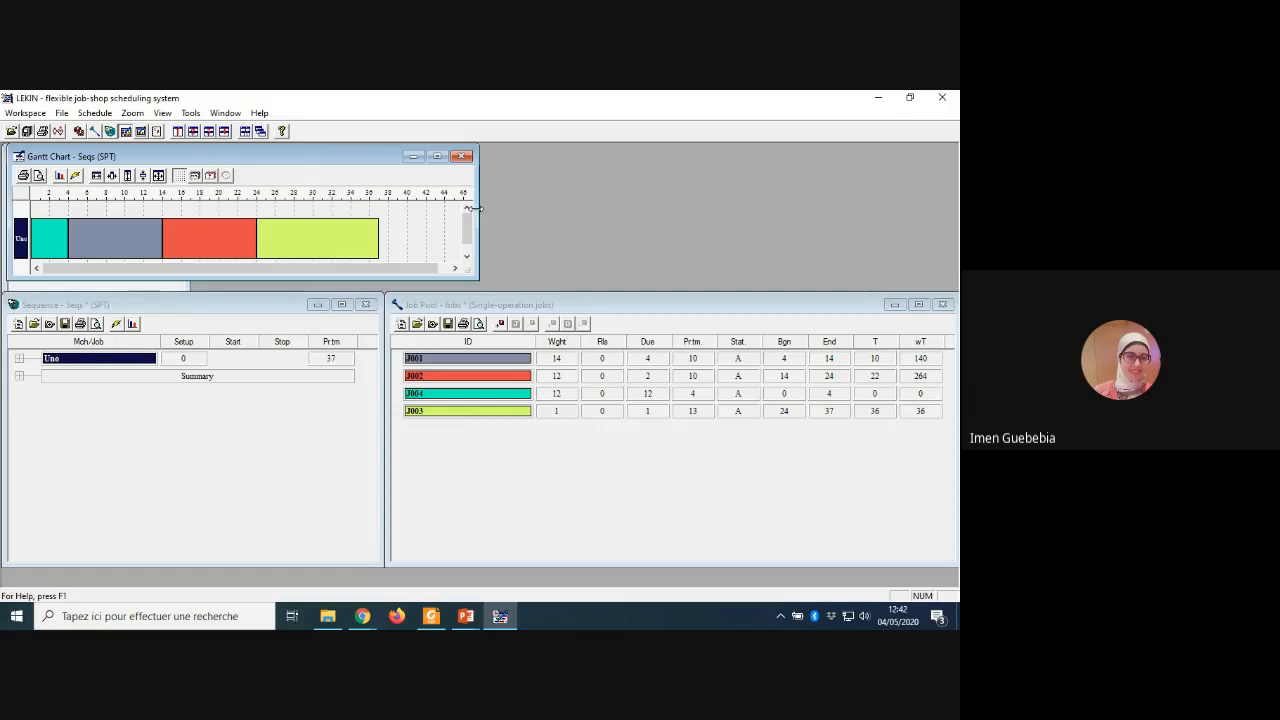
left_click_drag(478, 208, 950, 222)
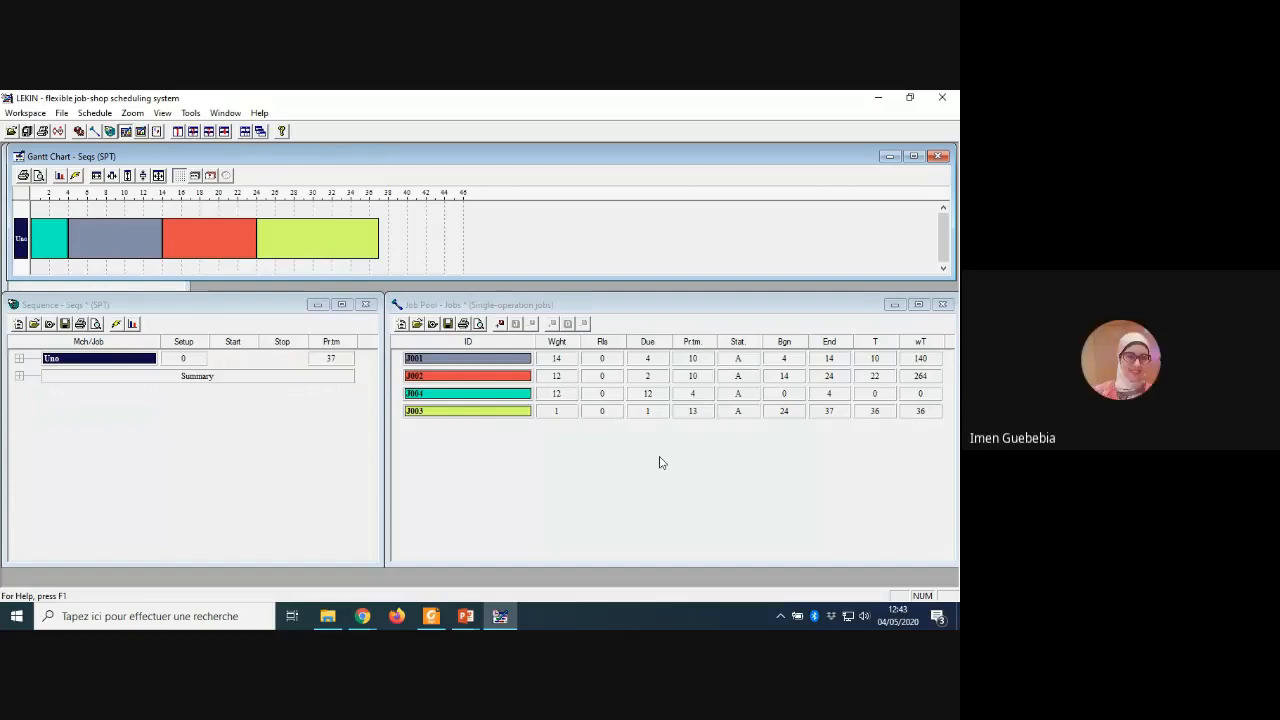
Step: Reschedule the four jobs with the EDD dispatching rule
left_click(698, 395)
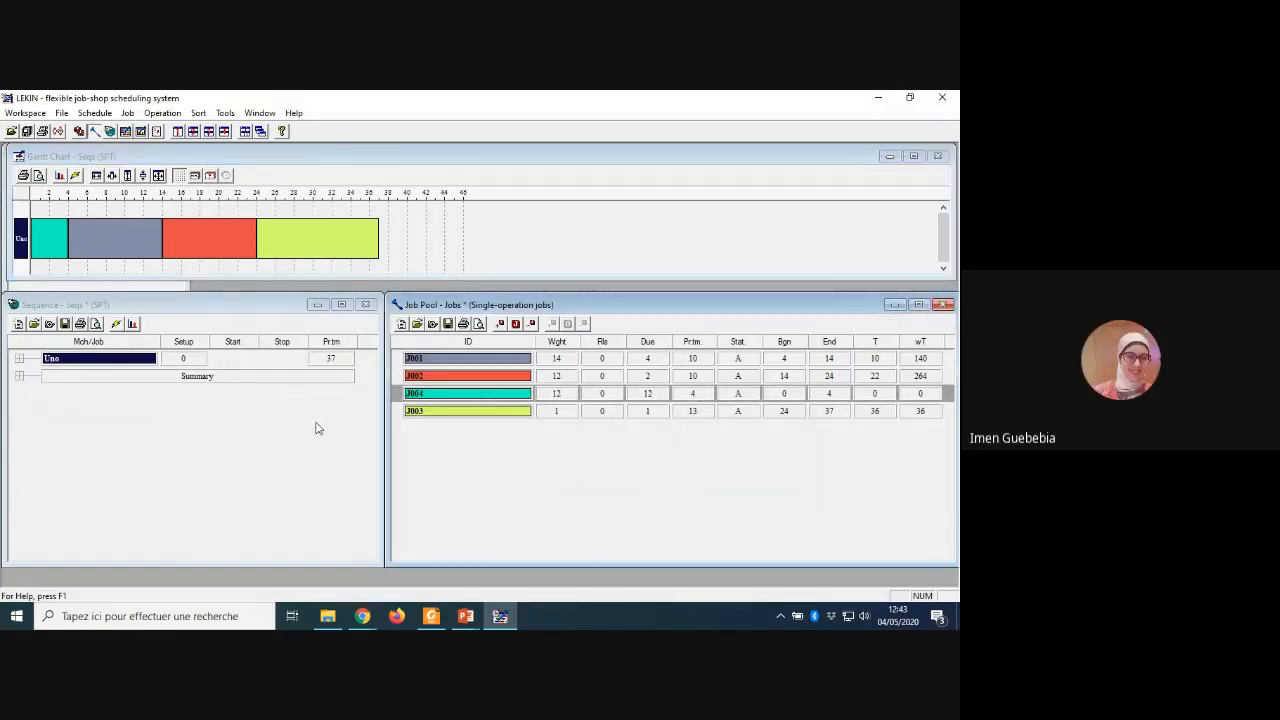
left_click(98, 114)
mouse_move(113, 130)
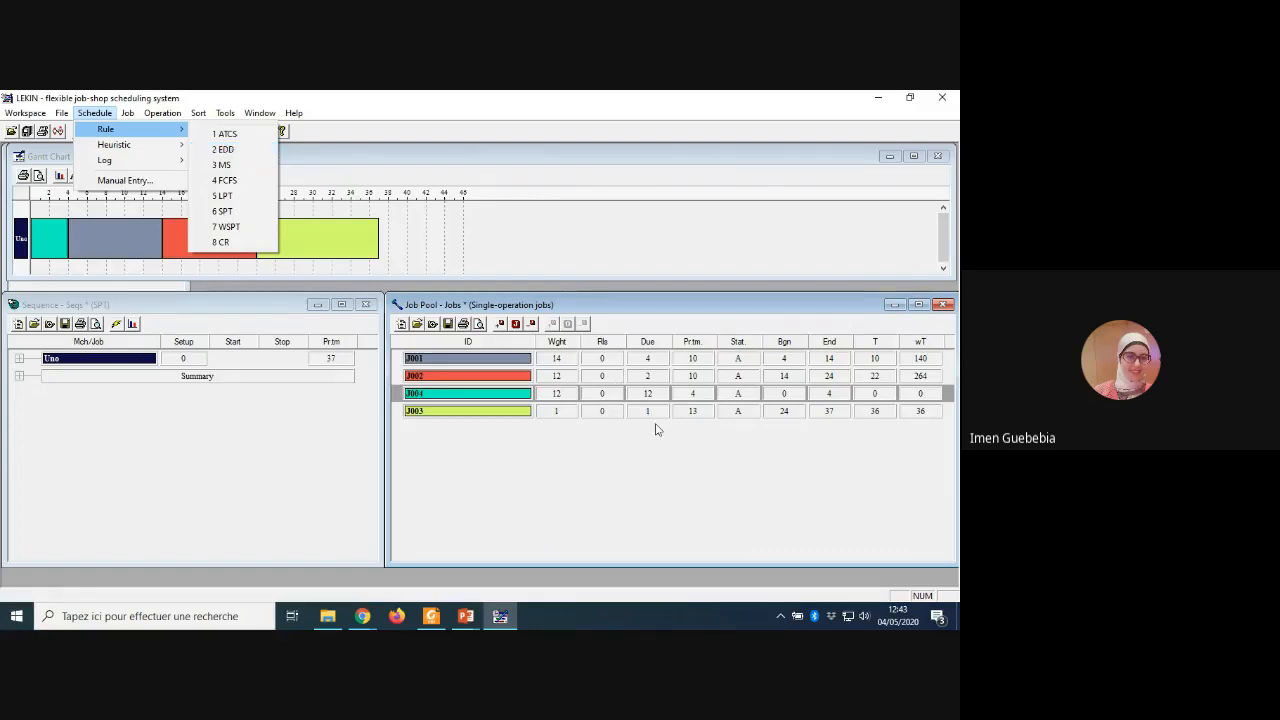
left_click(229, 151)
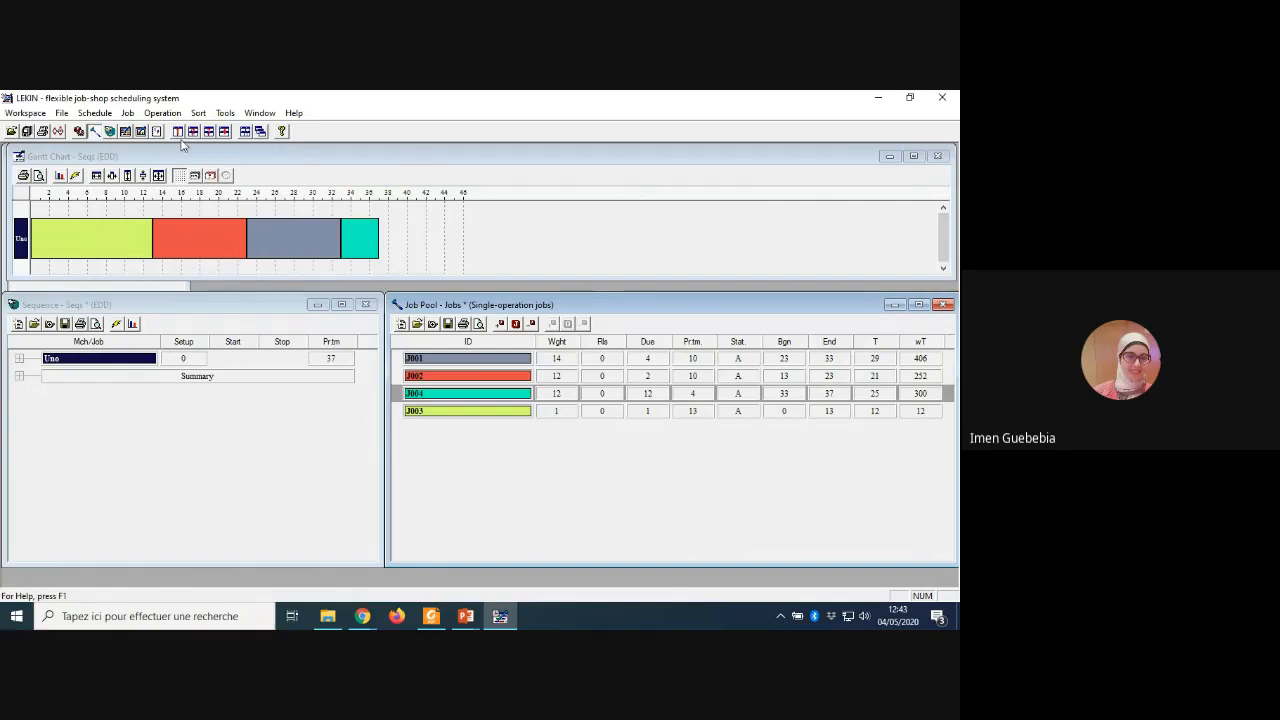
Step: Reschedule the four jobs with the FCFS dispatching rule
left_click(98, 114)
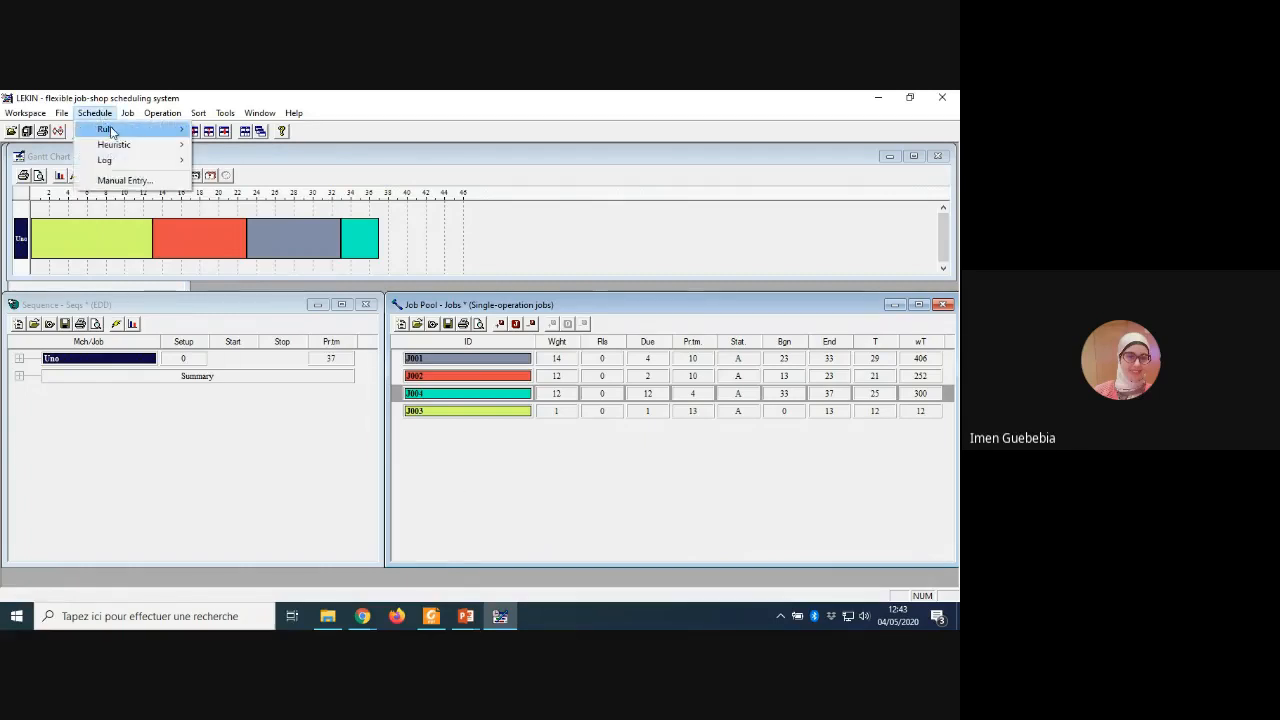
mouse_move(180, 129)
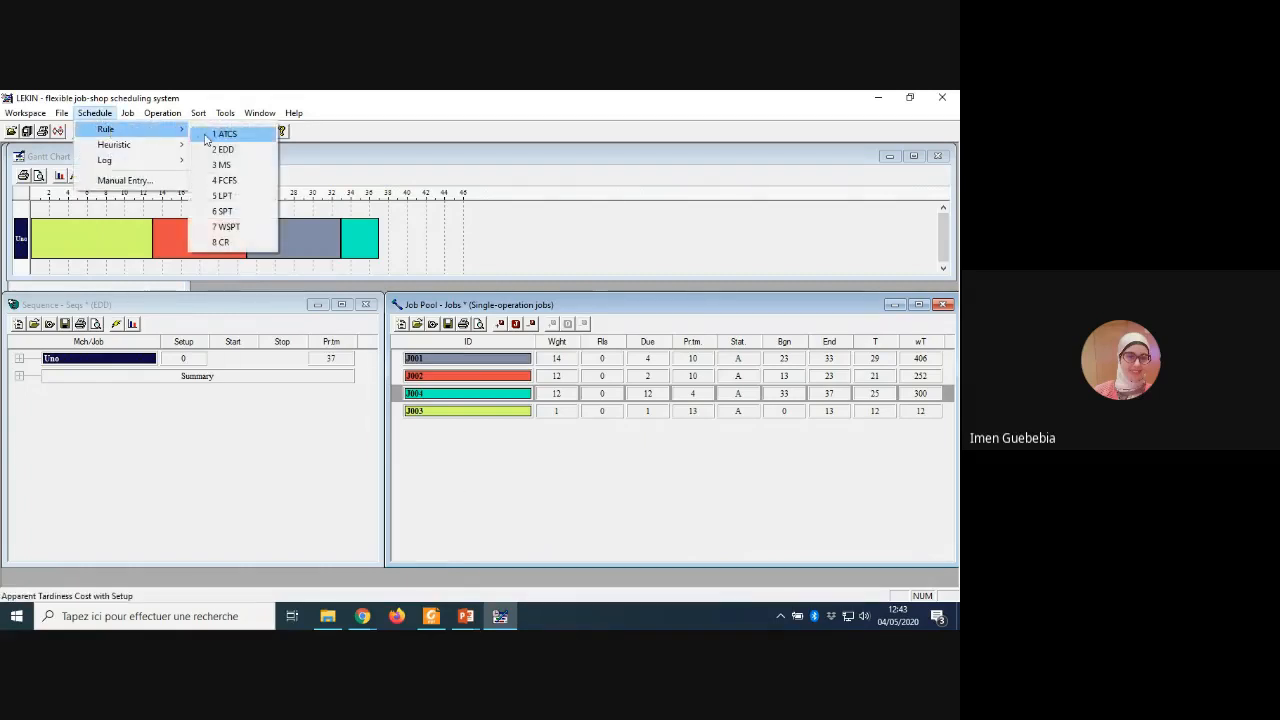
left_click(251, 180)
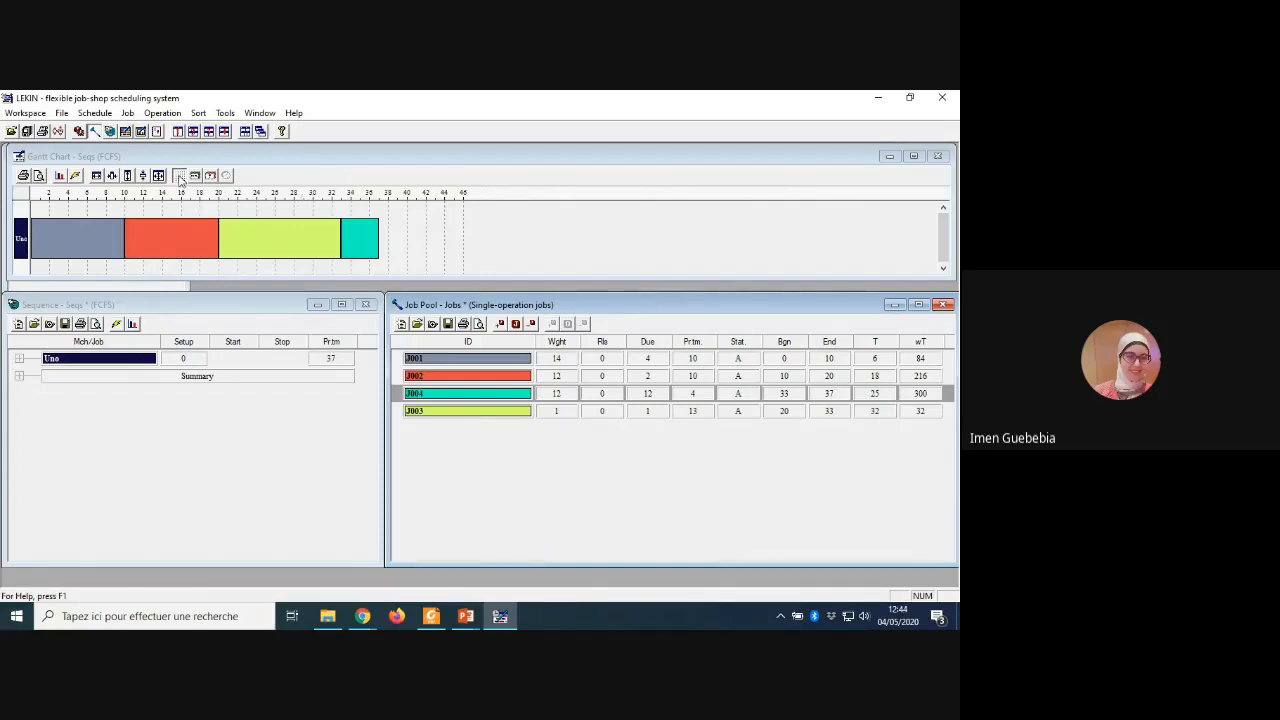
Step: Reschedule the four jobs with the CR dispatching rule and apply that rule a second time
left_click(108, 113)
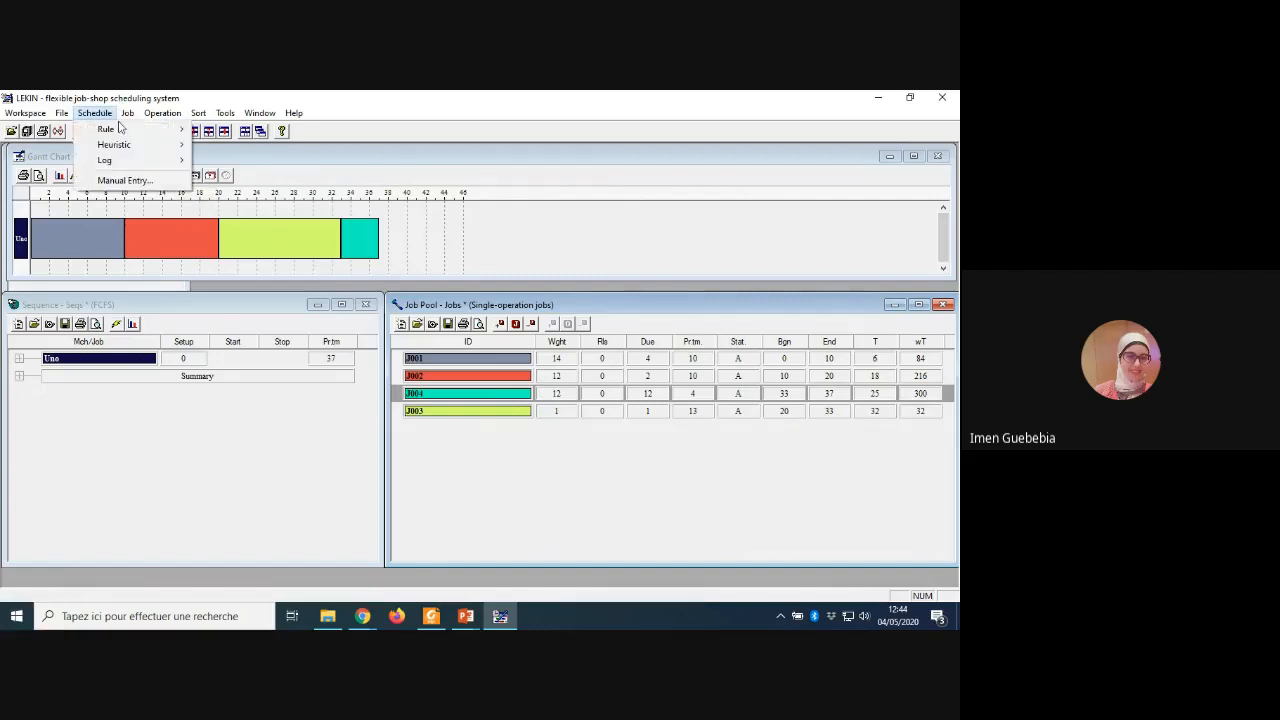
mouse_move(118, 128)
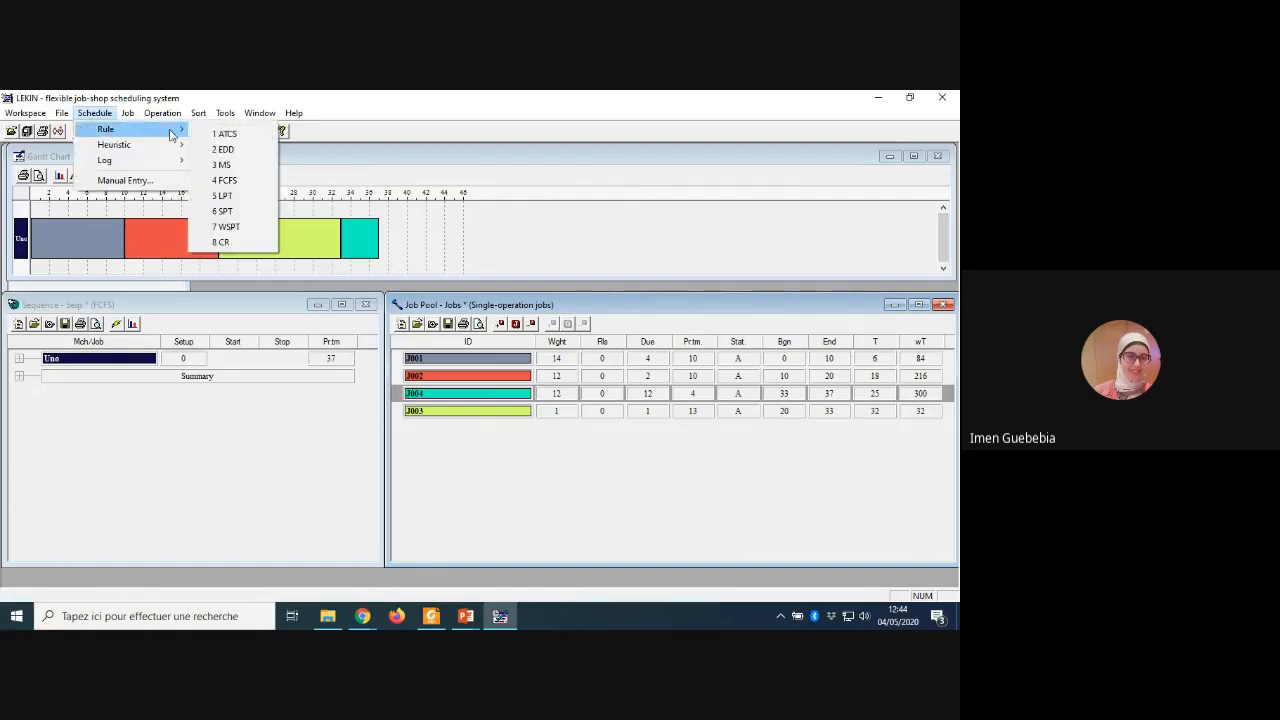
left_click(222, 242)
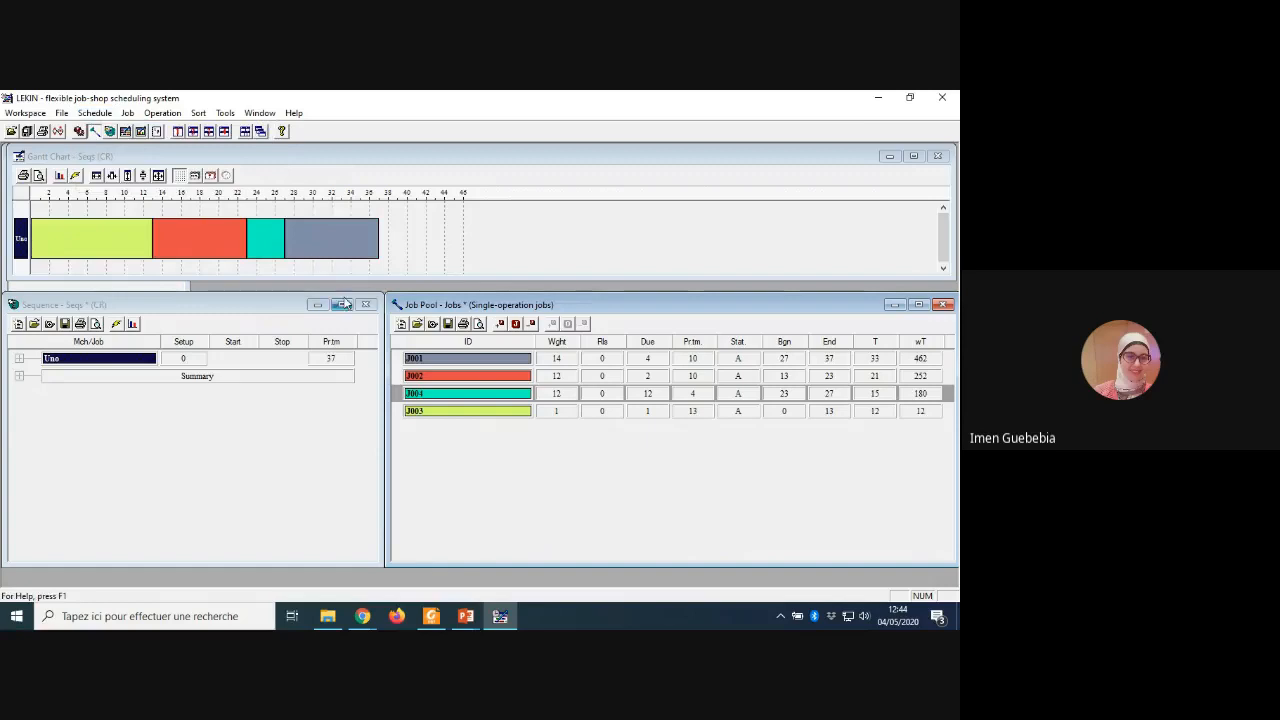
left_click(95, 113)
mouse_move(150, 129)
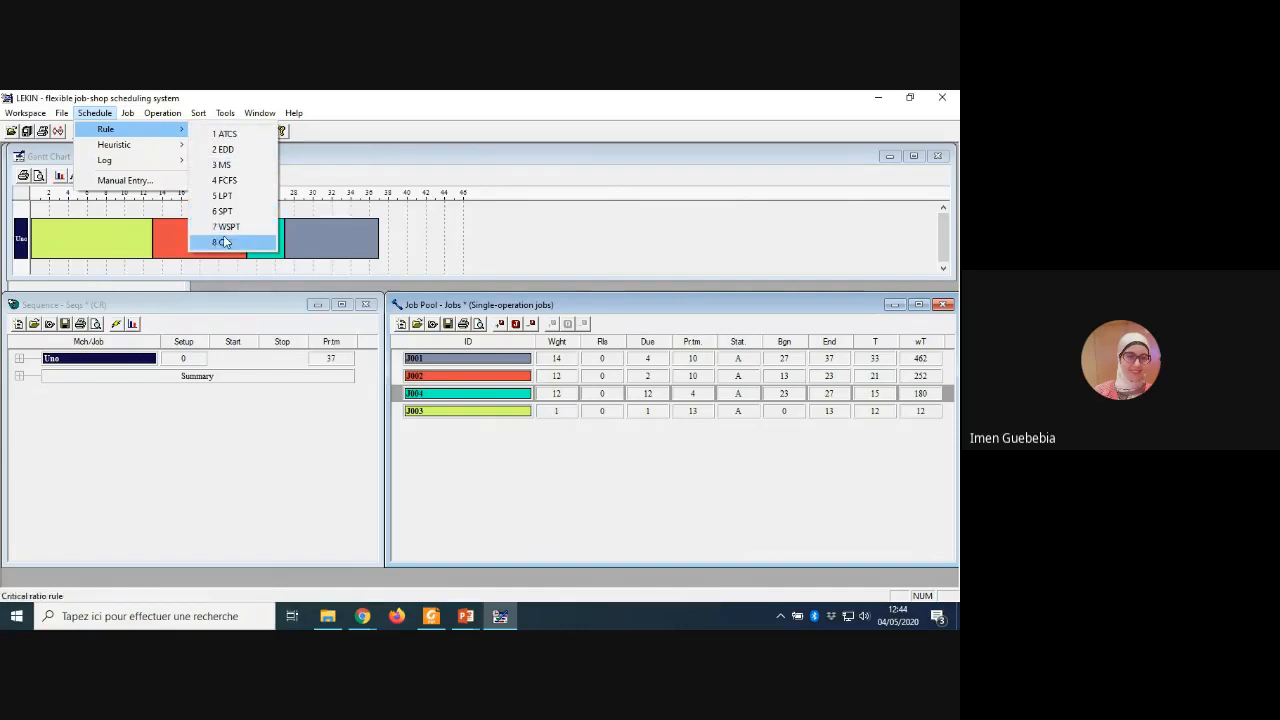
left_click(224, 242)
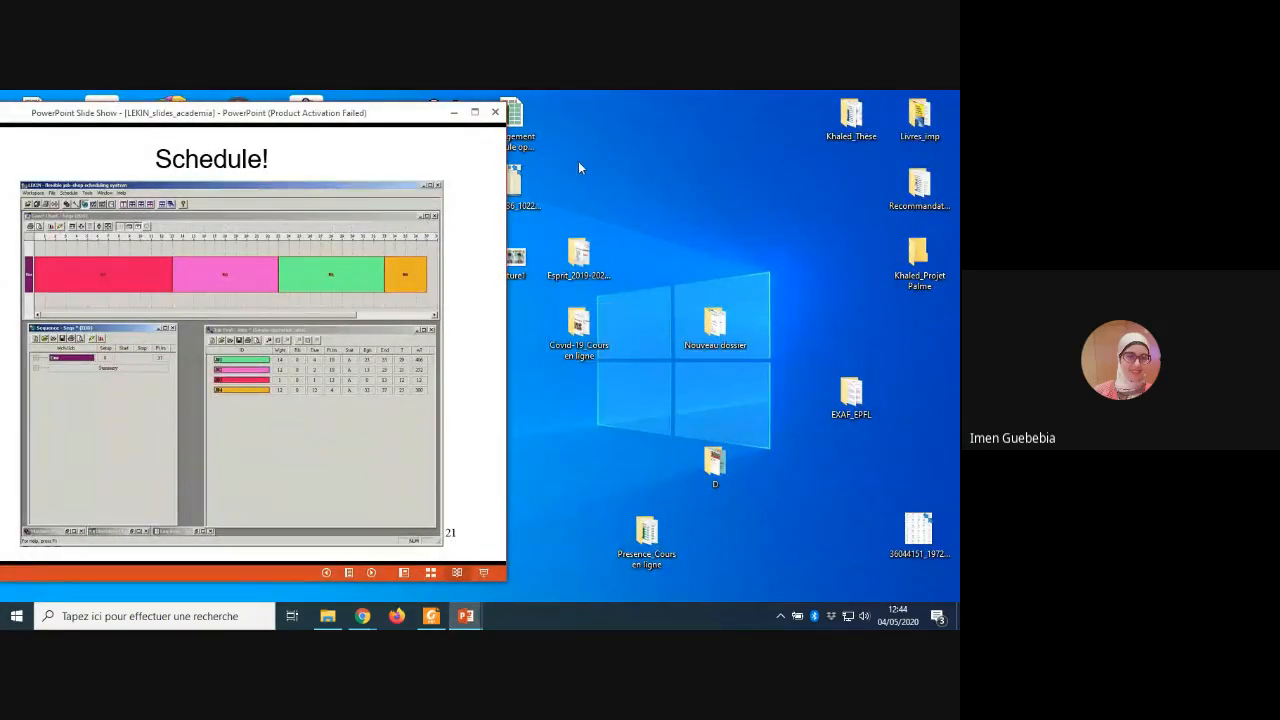
Step: Minimize the PowerPoint slide and, in a fresh LEKIN session, create a Single Machine framework with one machine and four jobs
left_click(455, 114)
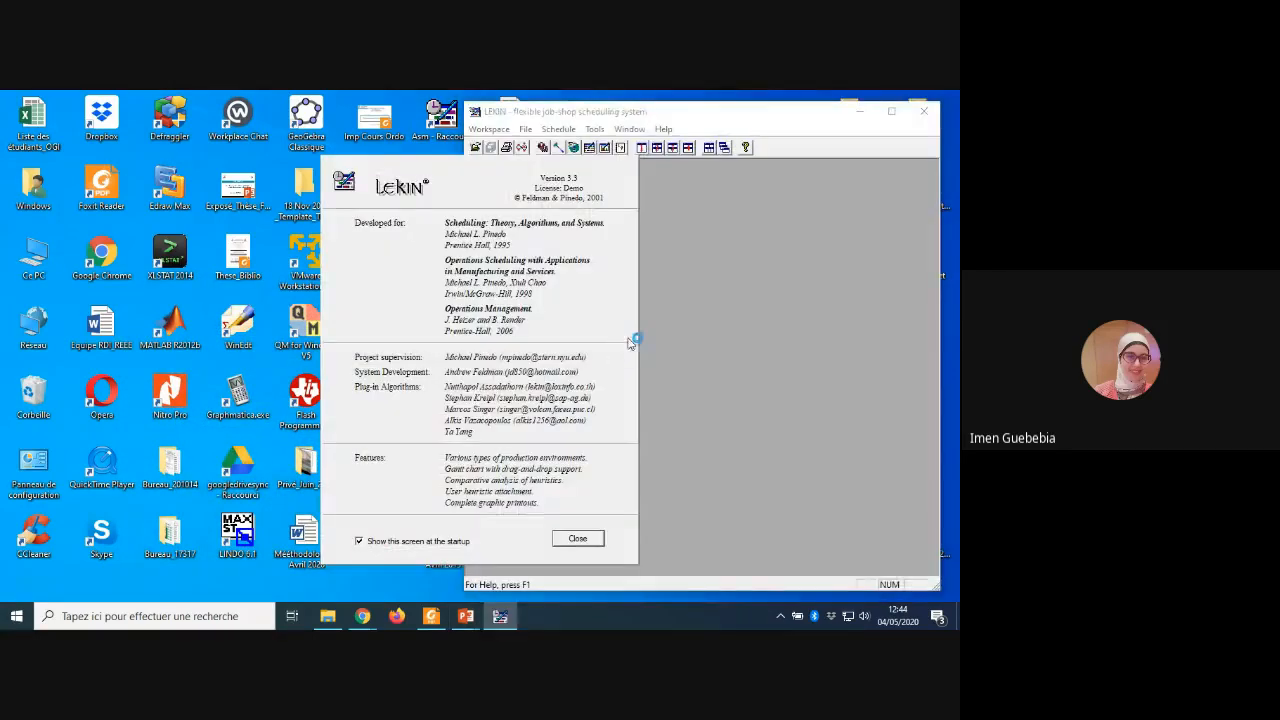
left_click(578, 540)
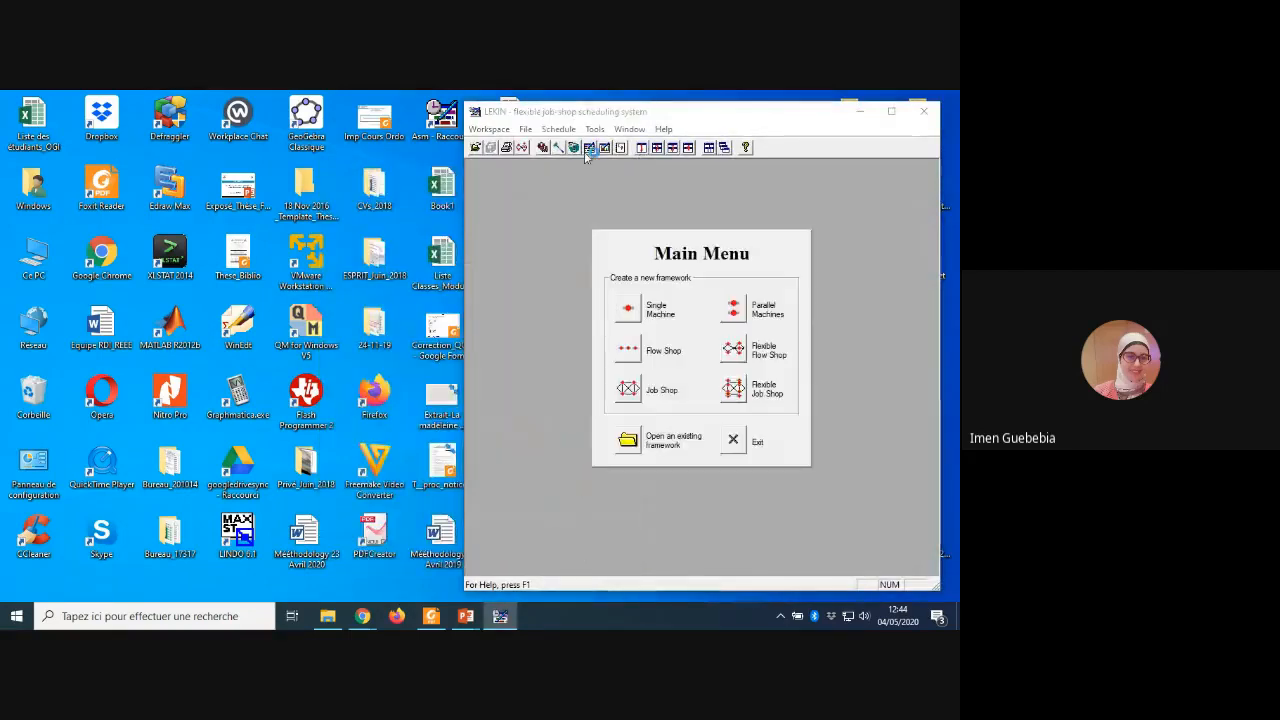
left_click(628, 308)
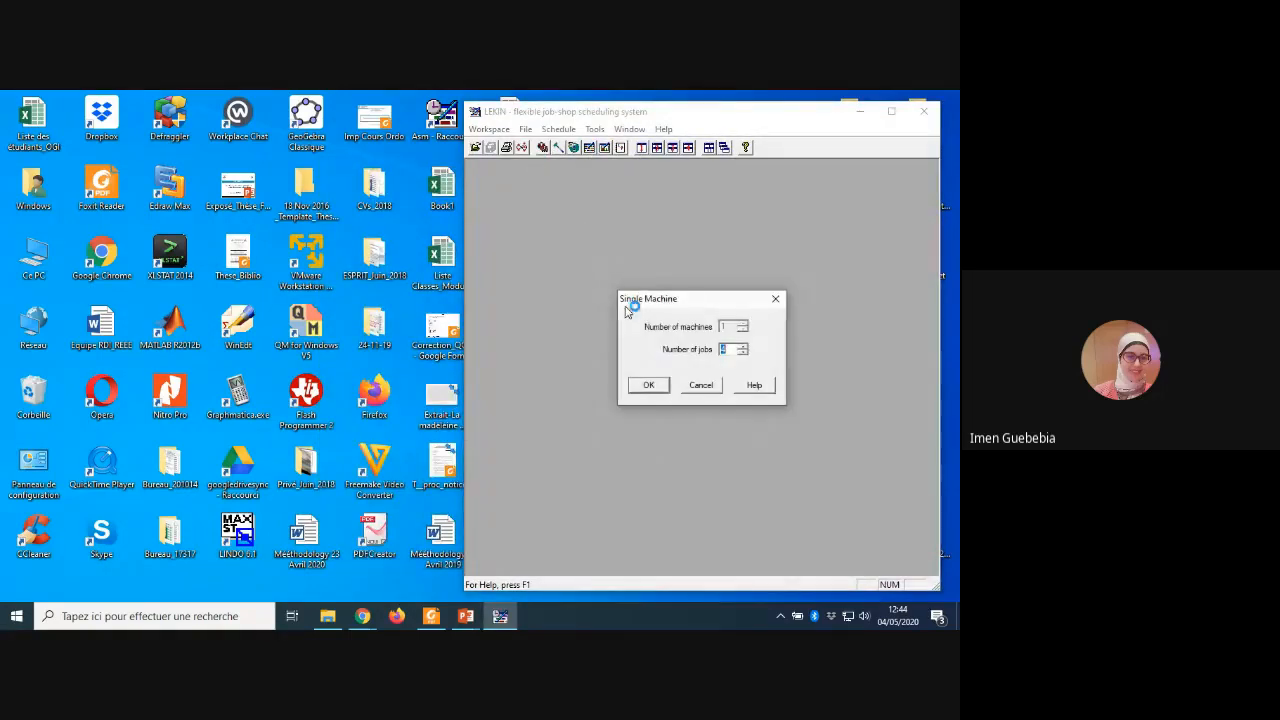
left_click(648, 389)
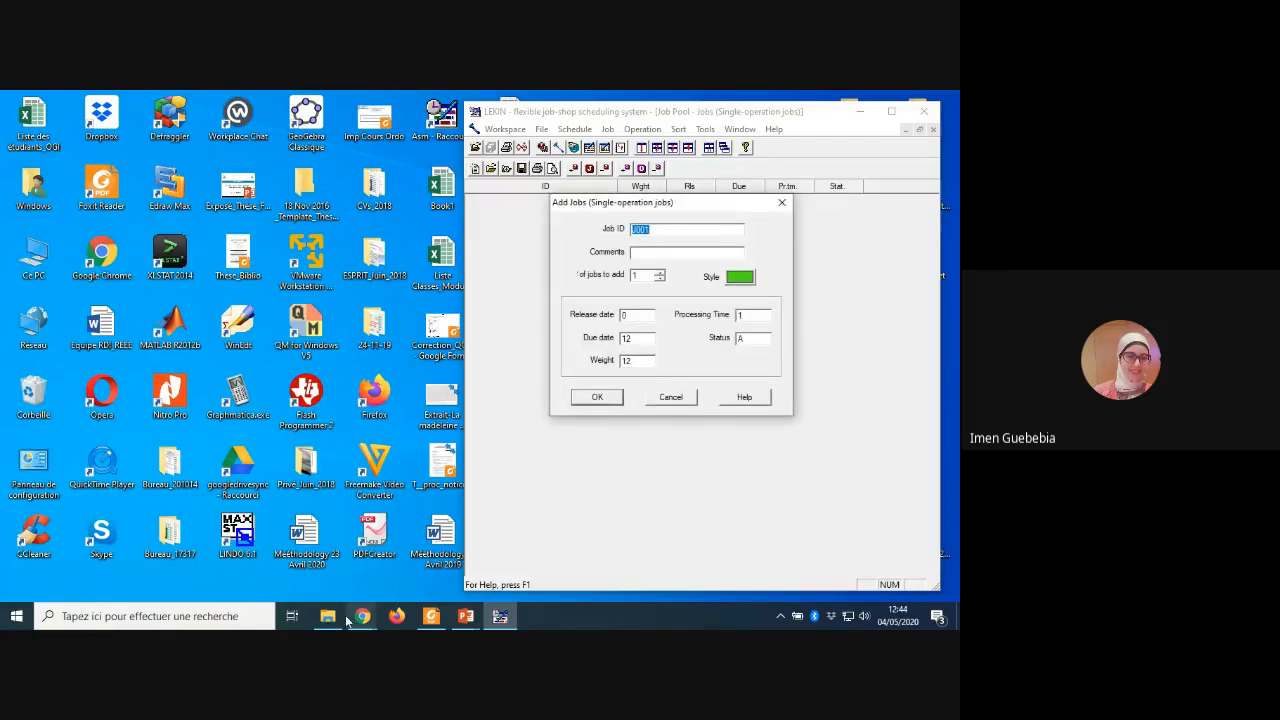
Step: Bring the PowerPoint Schedule! slide back into view beside LEKIN as the reference for the job data
mouse_move(466, 620)
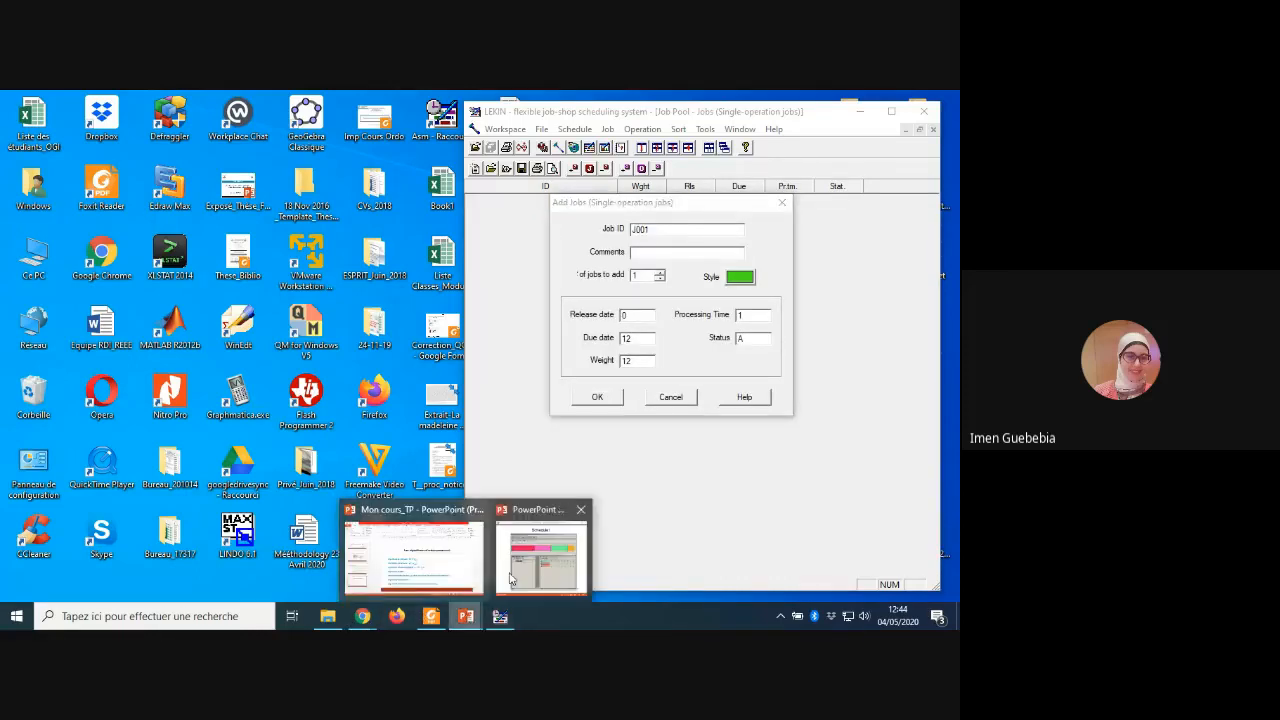
mouse_move(530, 572)
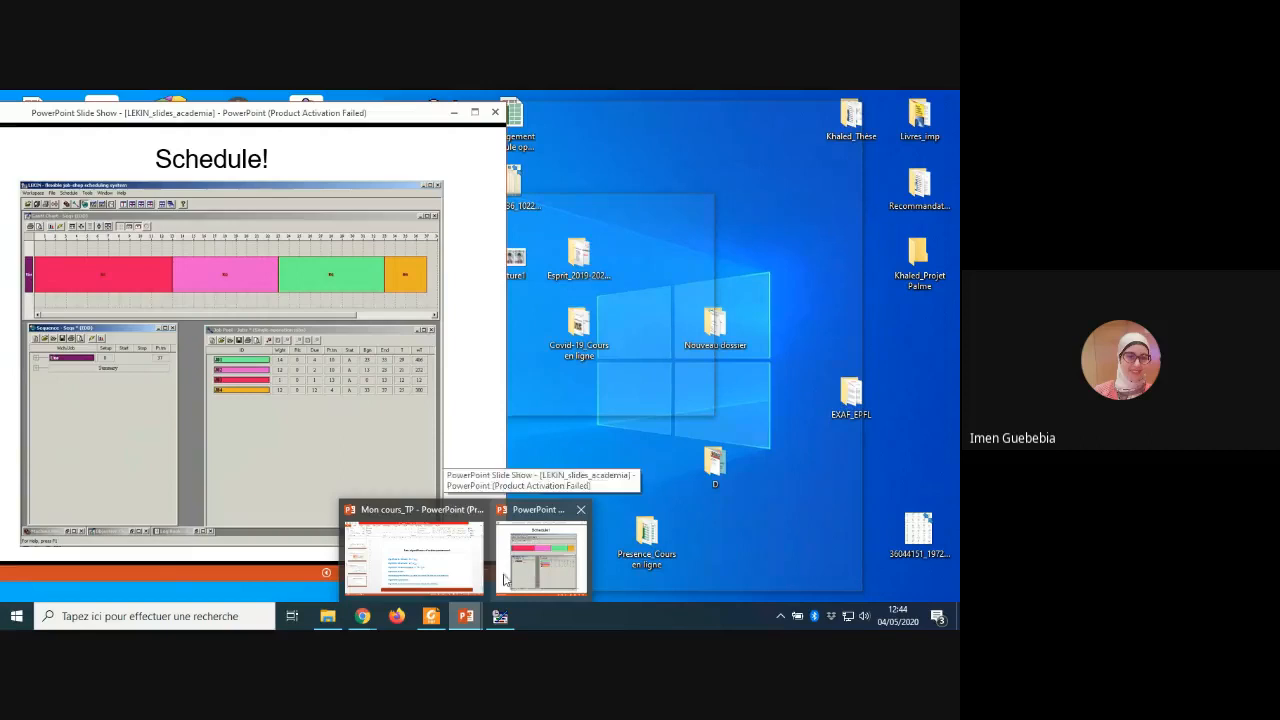
left_click(547, 572)
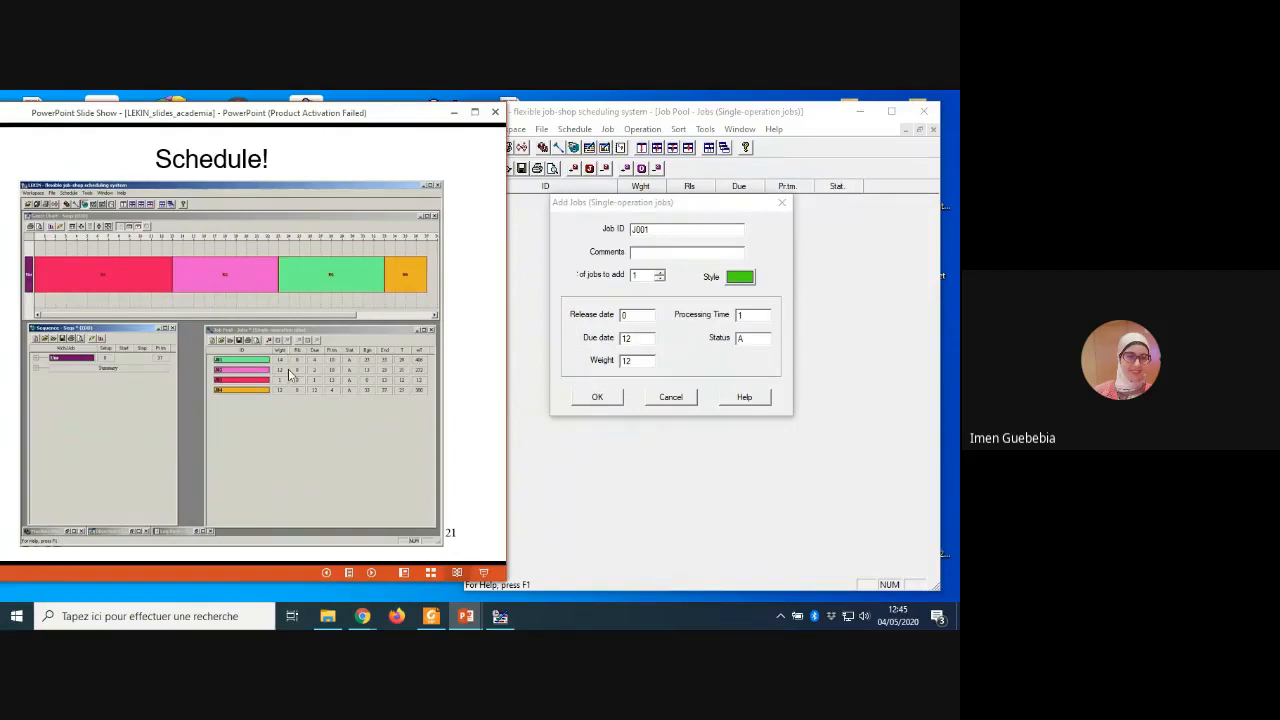
Step: Add job J001 with due date 4, weight 14 and processing time 10
left_click(647, 340)
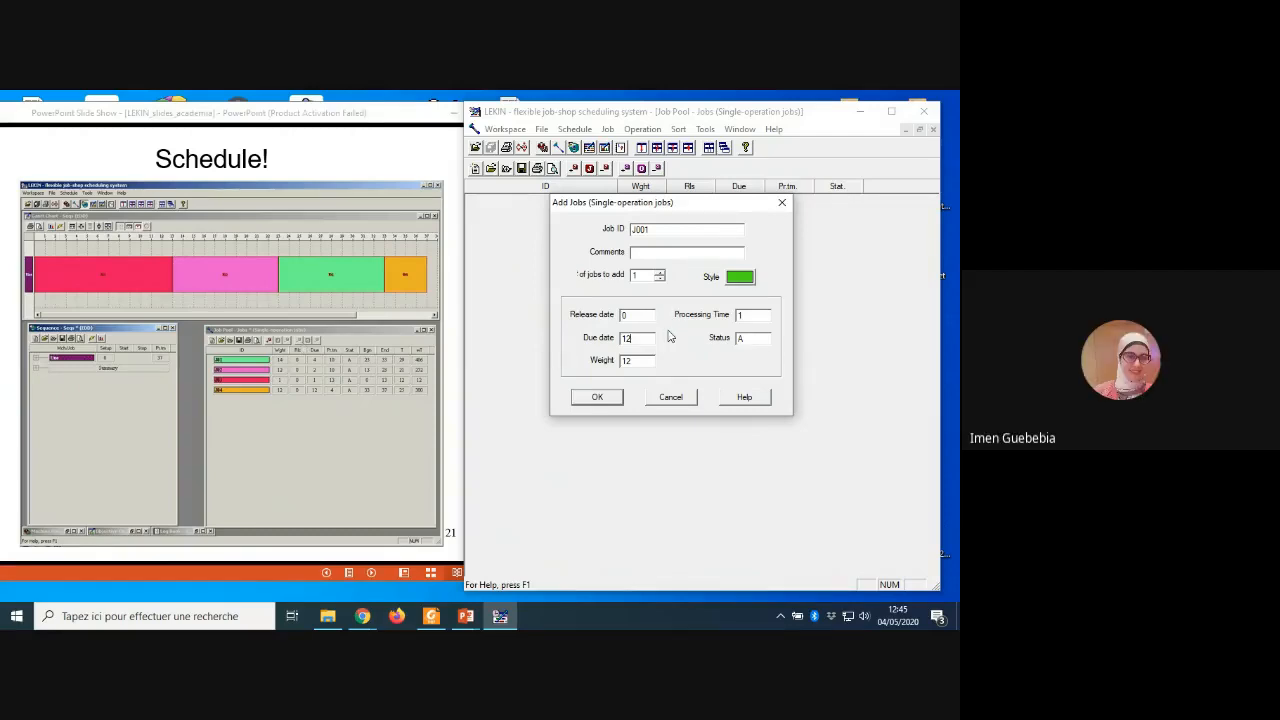
key("BackSpace")
key("BackSpace")
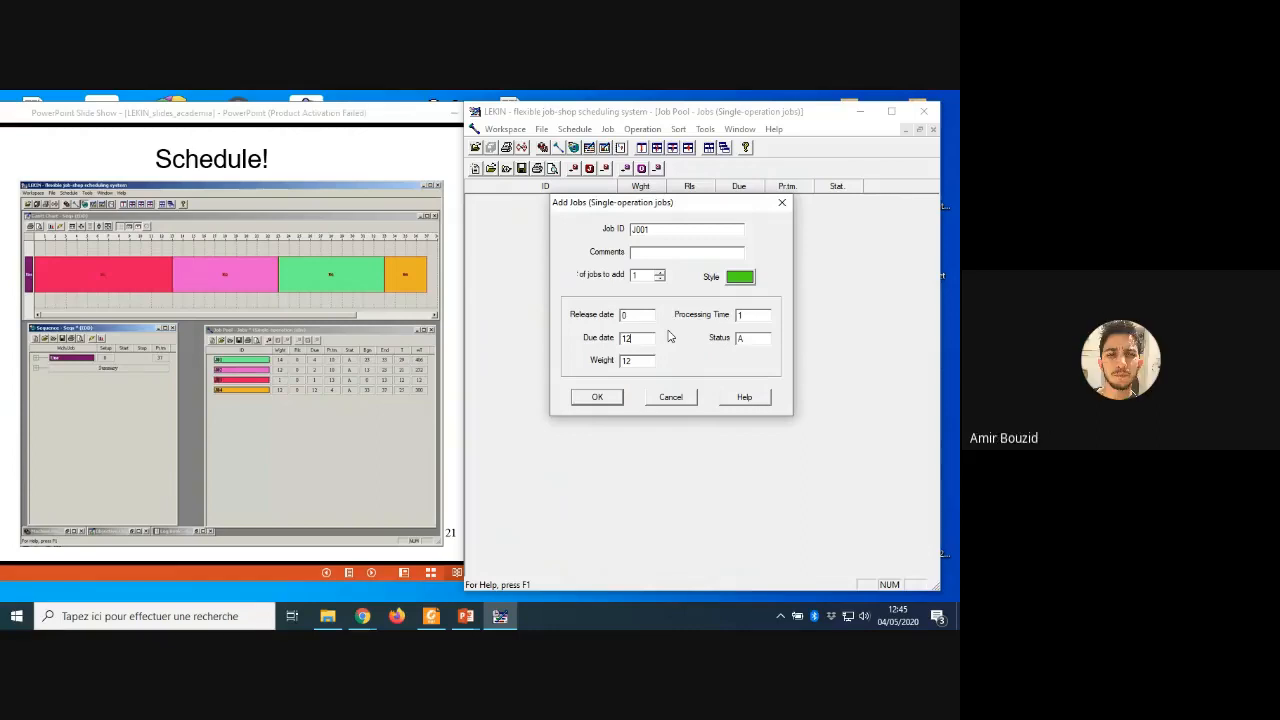
type("4")
key("BackSpace")
type("4")
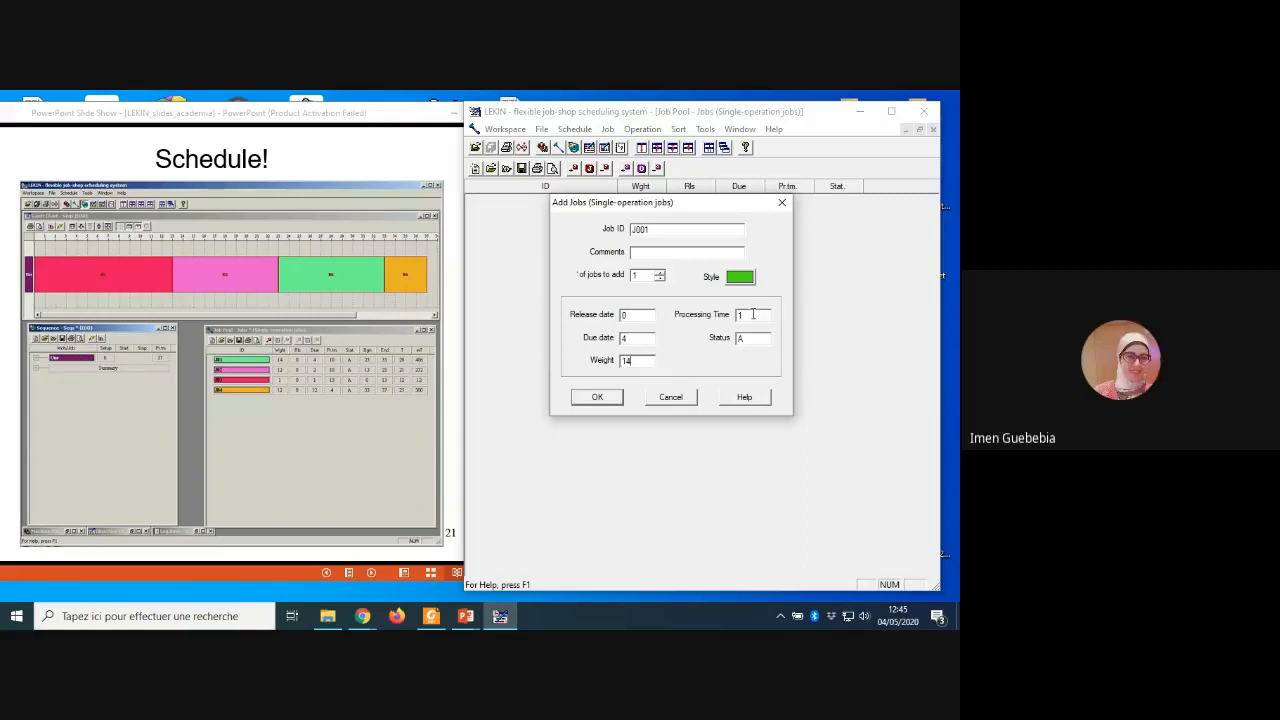
type("0")
left_click(596, 400)
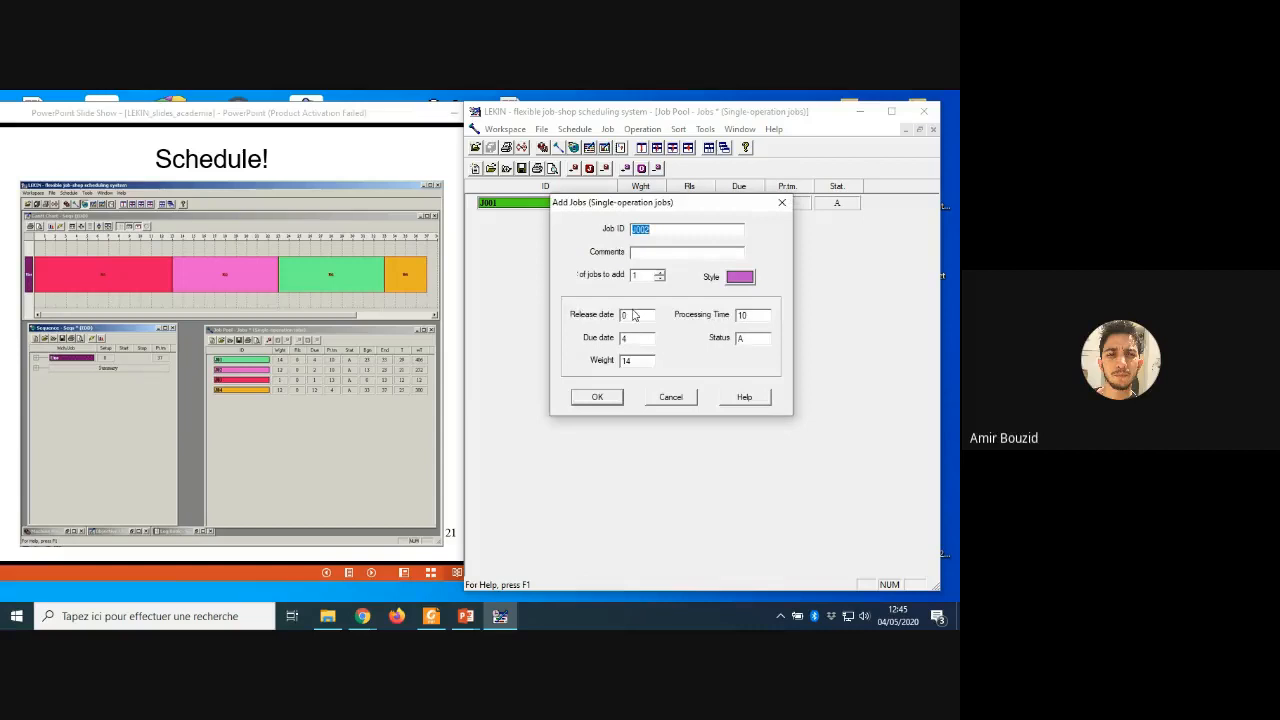
Step: Add job J002 with due date 2 and weight 12, keeping the processing time of 10
left_click(632, 342)
key("BackSpace")
type("2")
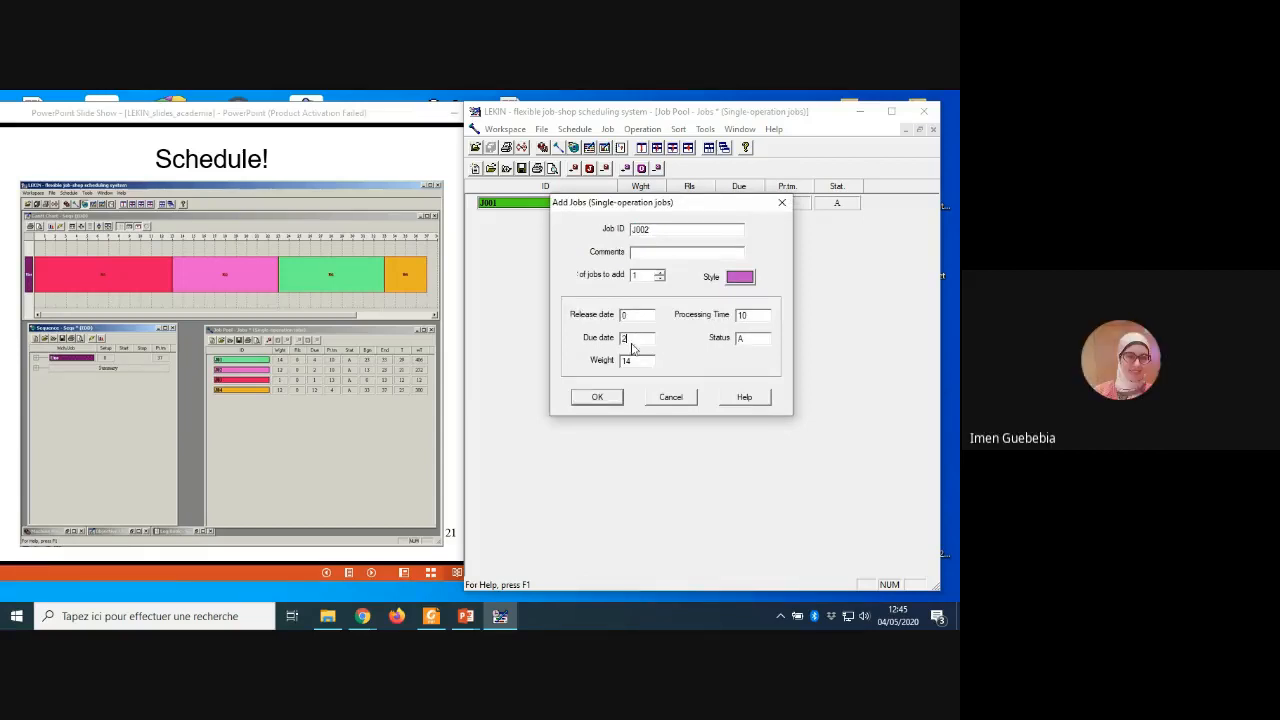
type("2")
left_click(599, 402)
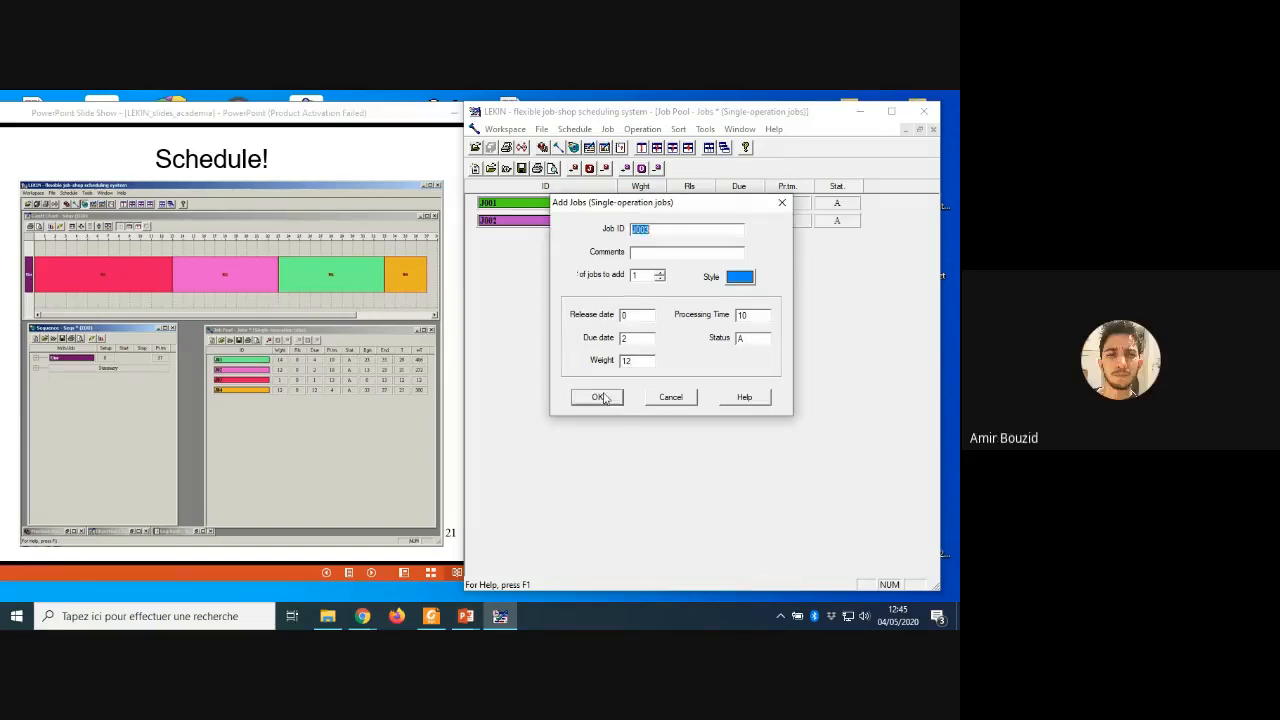
Step: Add job J003 with due date 1, weight 1 and processing time 13
left_click(632, 339)
key("BackSpace")
type("1")
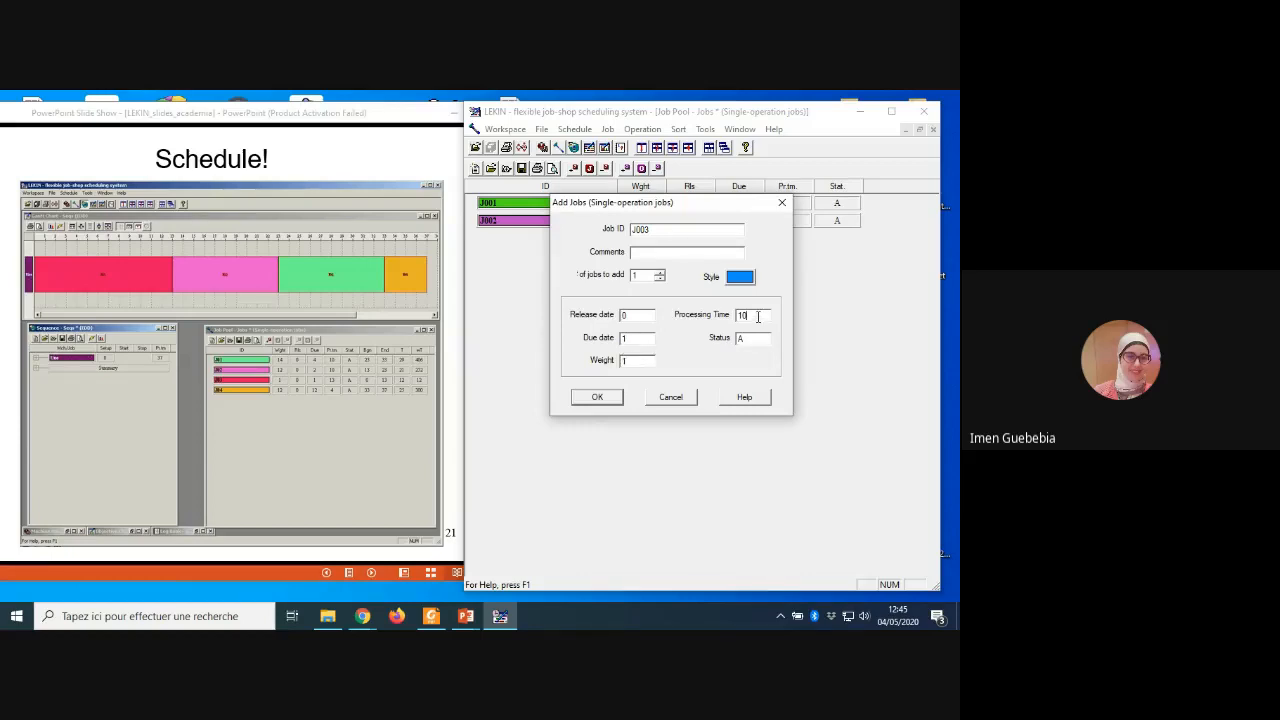
key("BackSpace")
type("3")
left_click(594, 397)
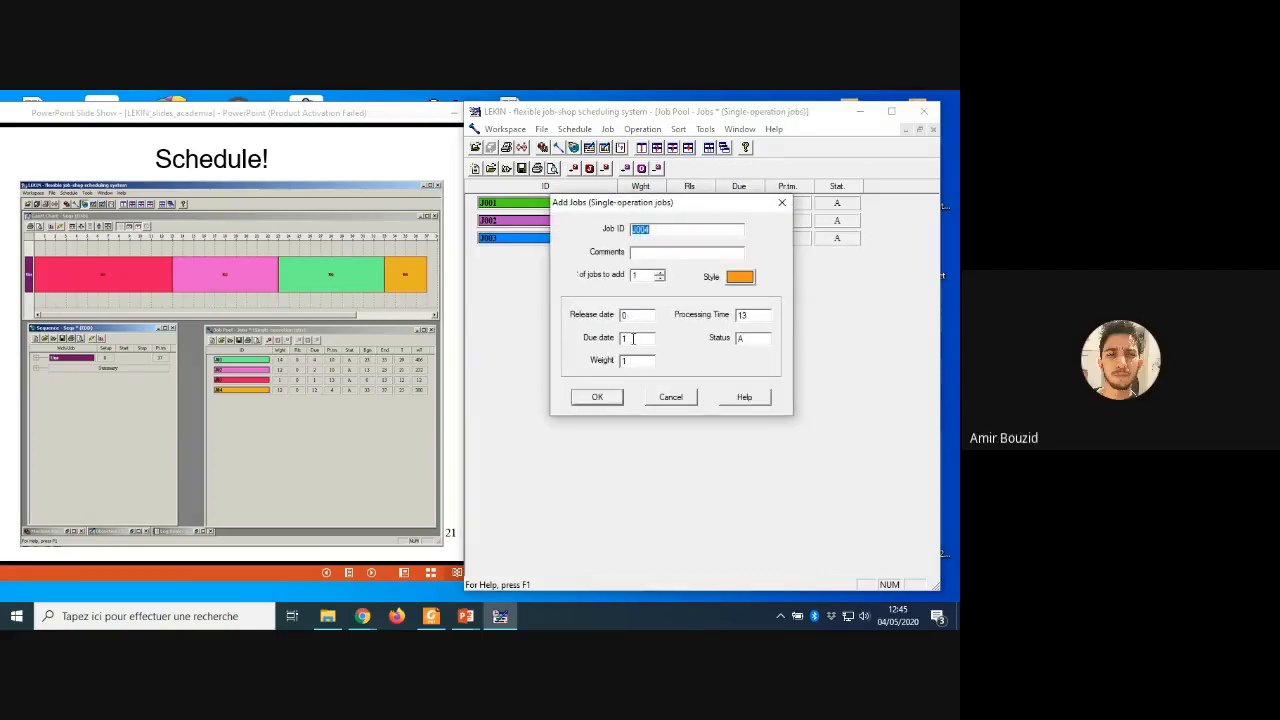
Step: Add job J004 with due date 12, weight 12 and processing time 4
left_click(633, 338)
type("2")
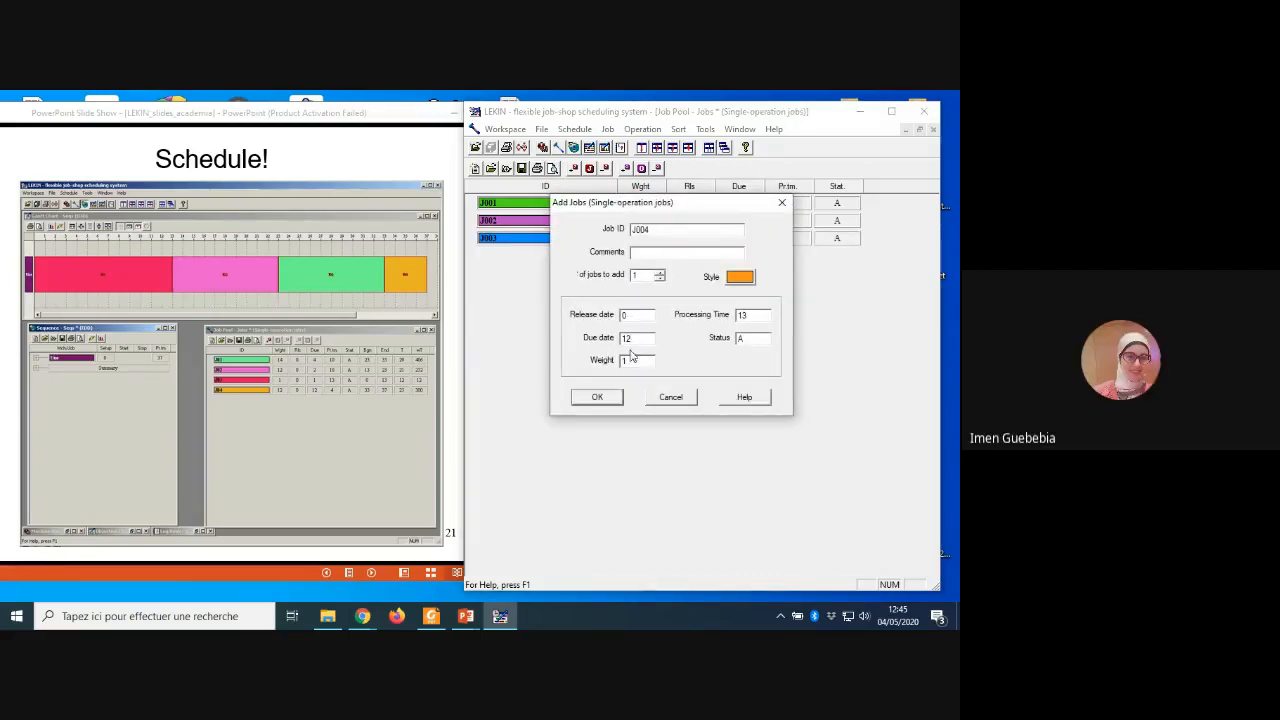
left_click(630, 360)
type("2")
key("BackSpace")
key("BackSpace")
type("4")
left_click(587, 402)
Step: Schedule the four re-entered jobs on the single machine with the FCFS rule
left_click(557, 129)
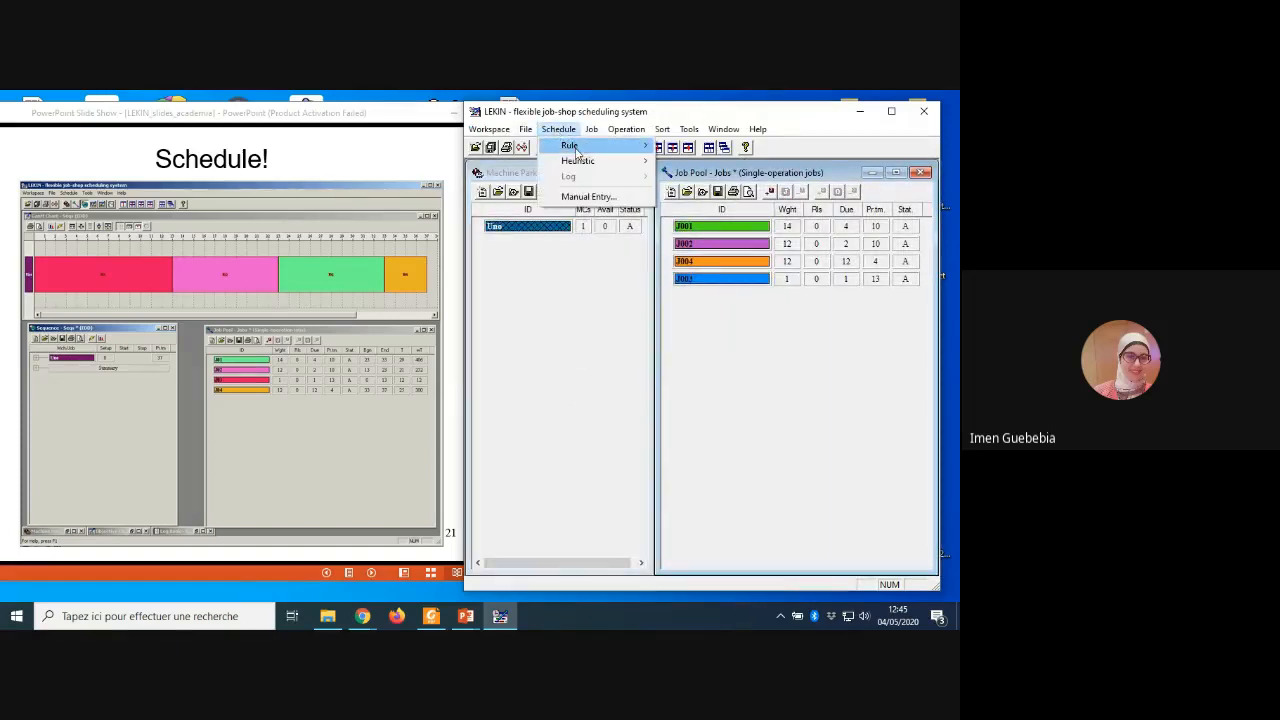
mouse_move(576, 150)
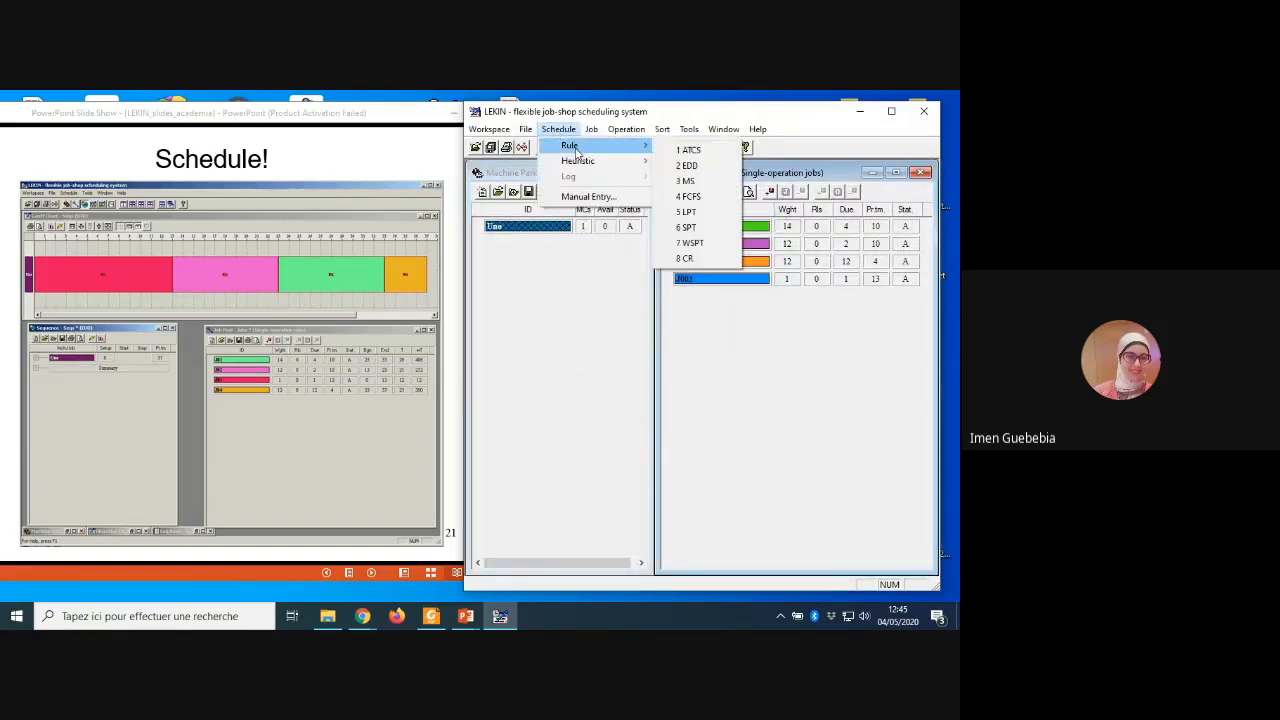
left_click(712, 196)
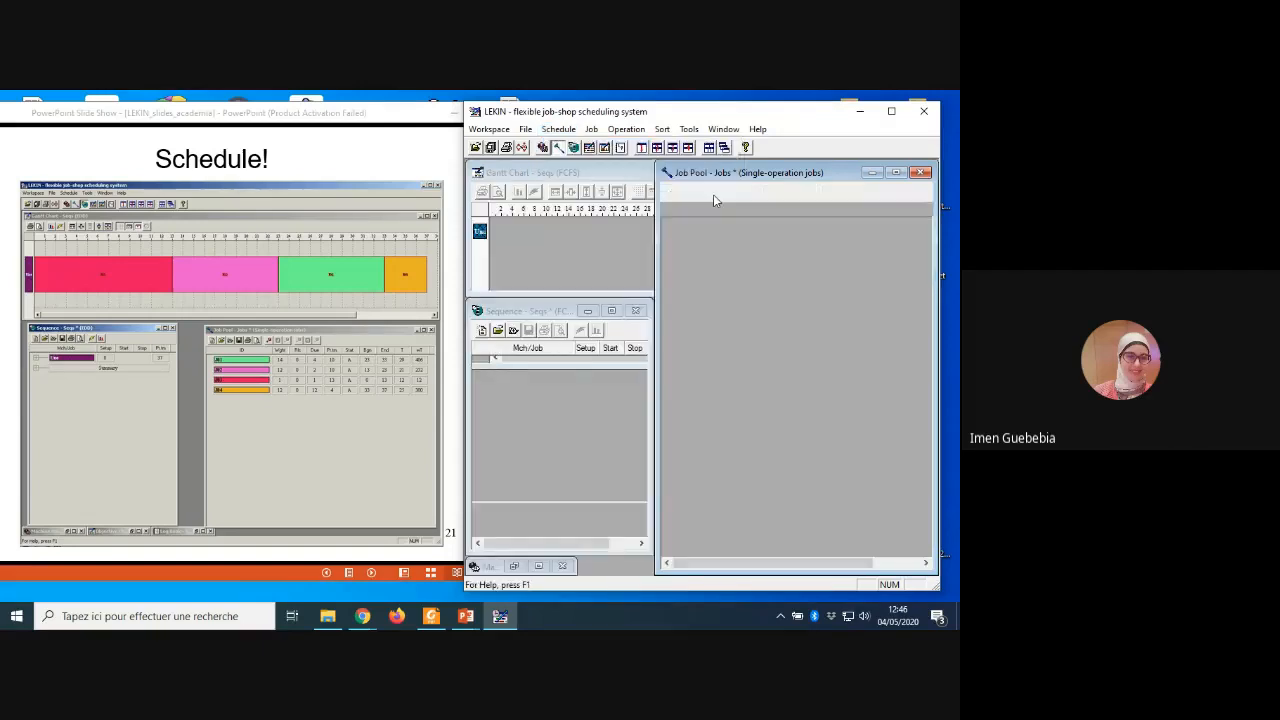
Step: Maximize the LEKIN window and display the objective chart of the FCFS schedule with only Makespan selected, then close the chart
left_click(888, 112)
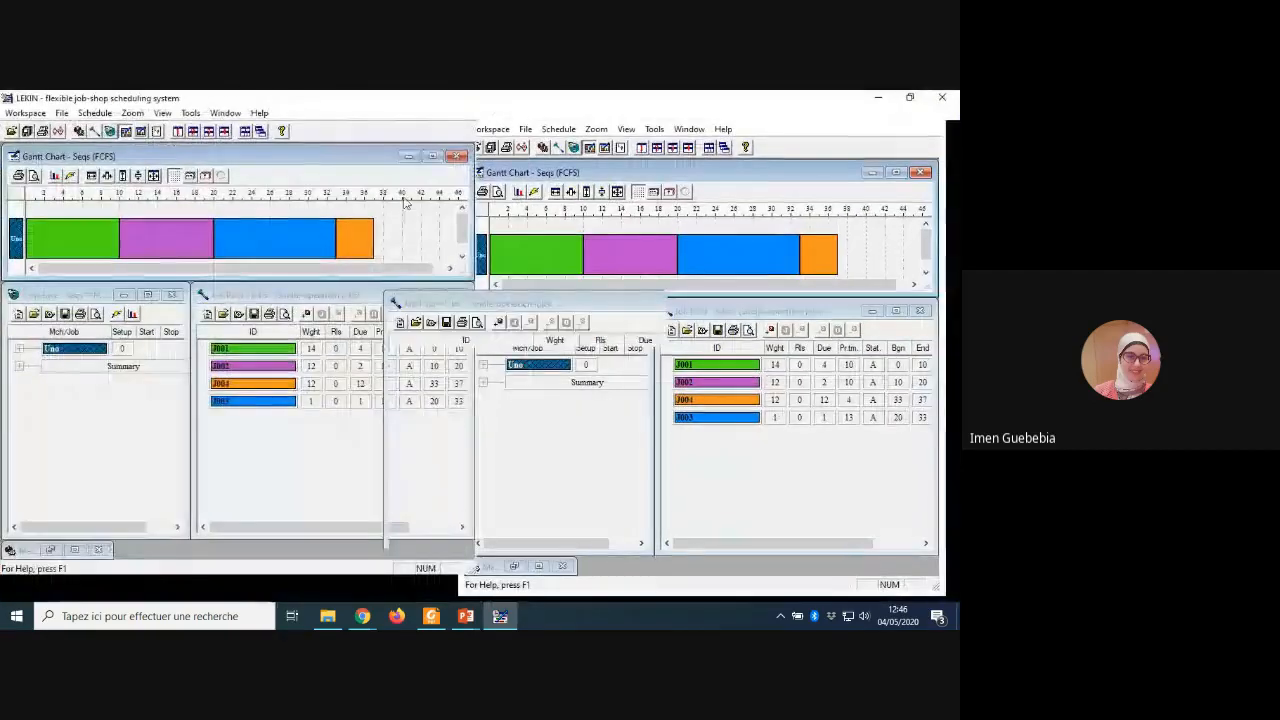
left_click(190, 114)
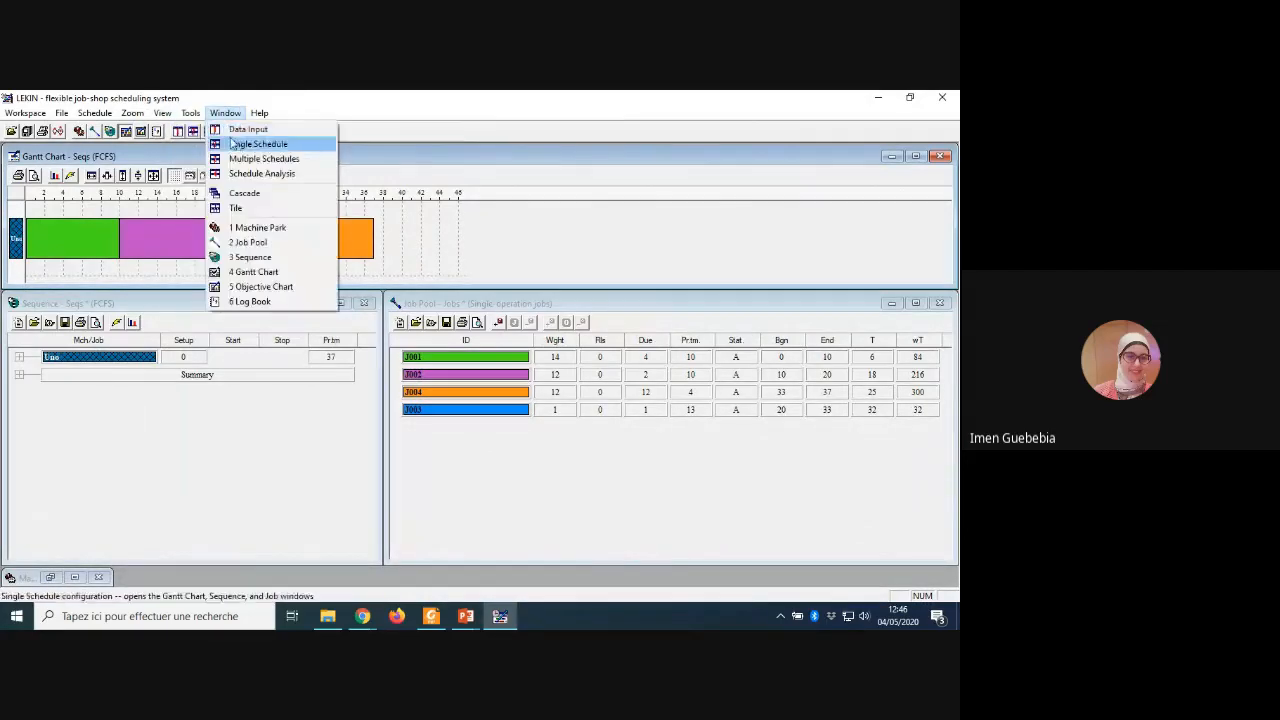
left_click(205, 130)
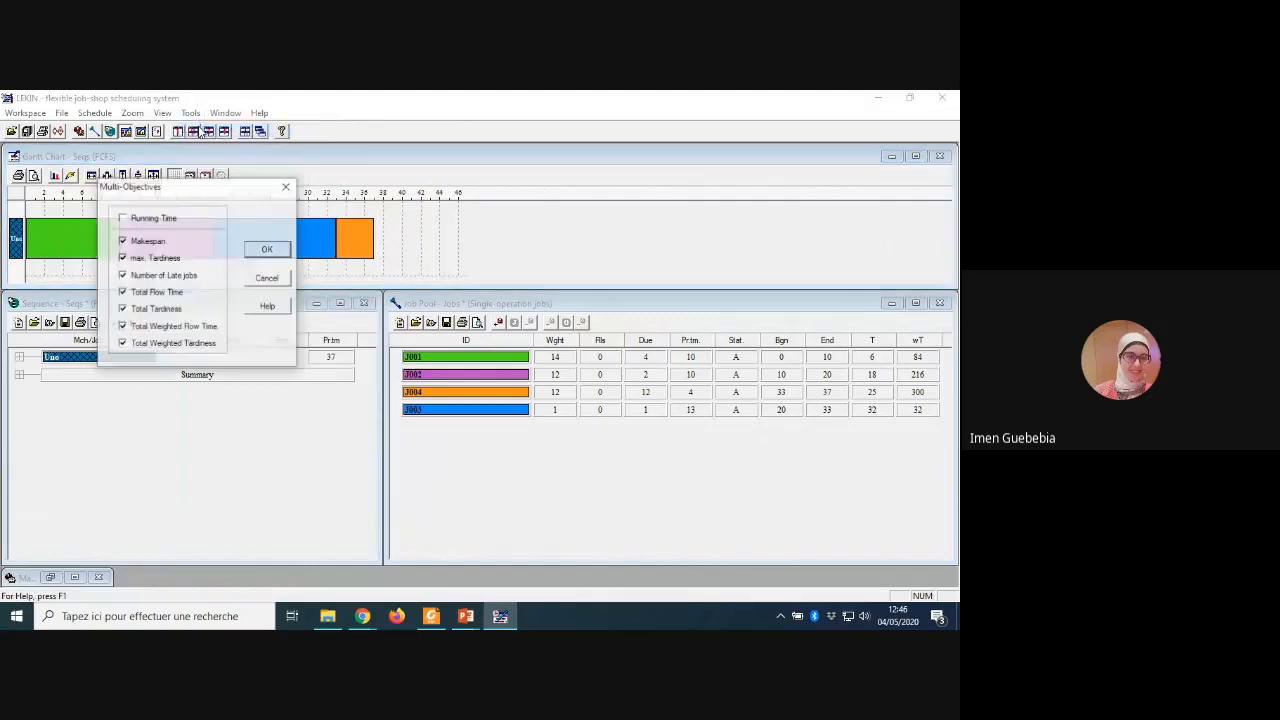
left_click(122, 241)
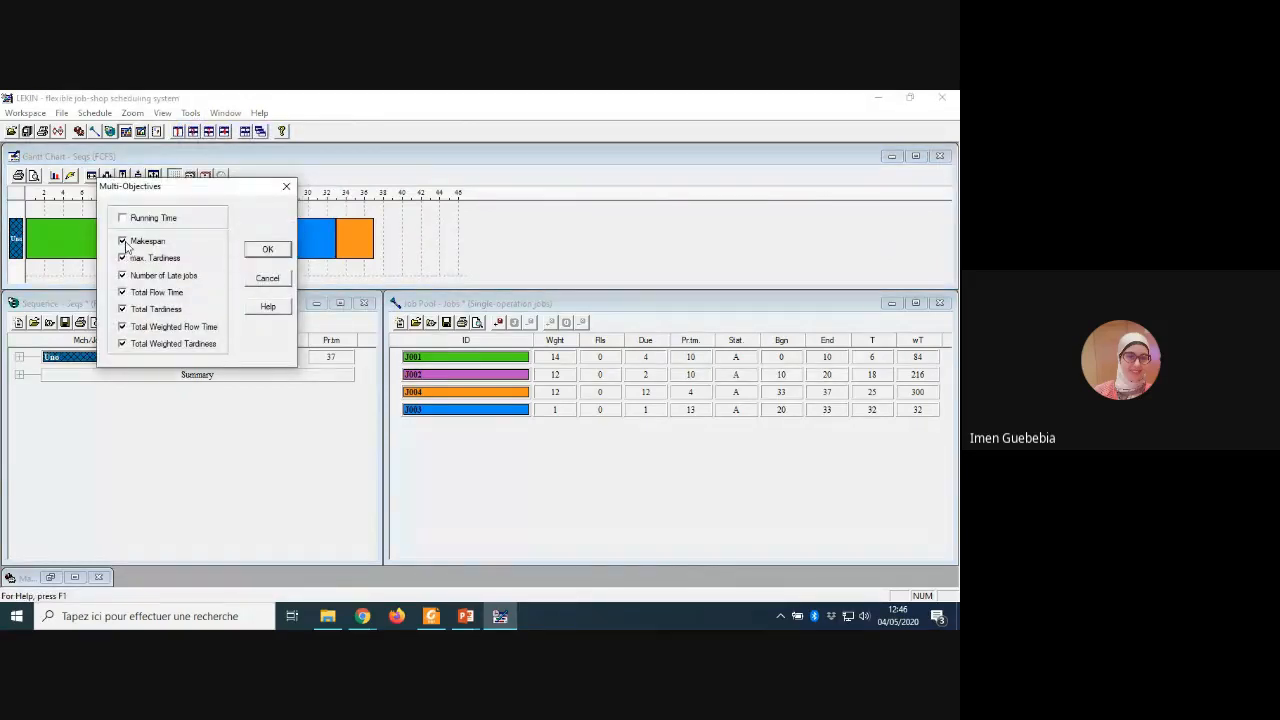
left_click(122, 258)
left_click(122, 258)
left_click(122, 258)
left_click(122, 275)
left_click(122, 292)
left_click(122, 309)
left_click(122, 327)
left_click(268, 249)
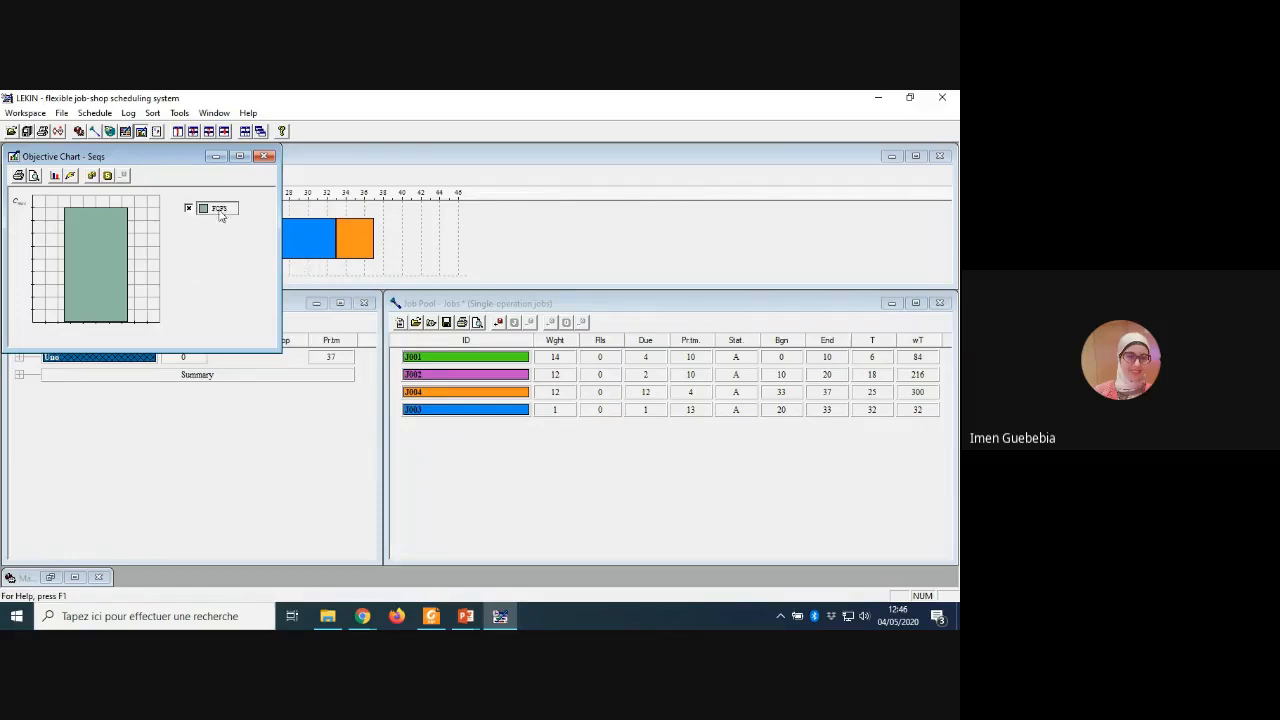
left_click(265, 159)
Step: Schedule the four jobs on the single machine with the EDD rule
left_click(63, 113)
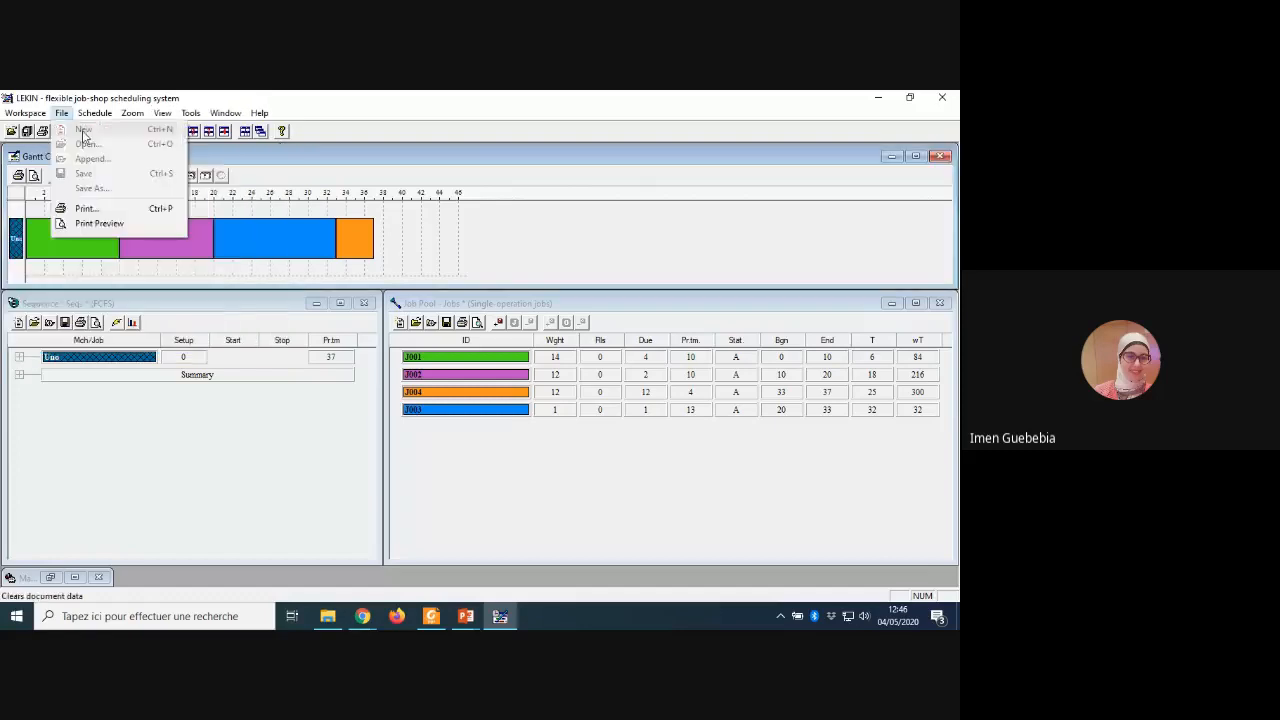
mouse_move(95, 114)
left_click(224, 149)
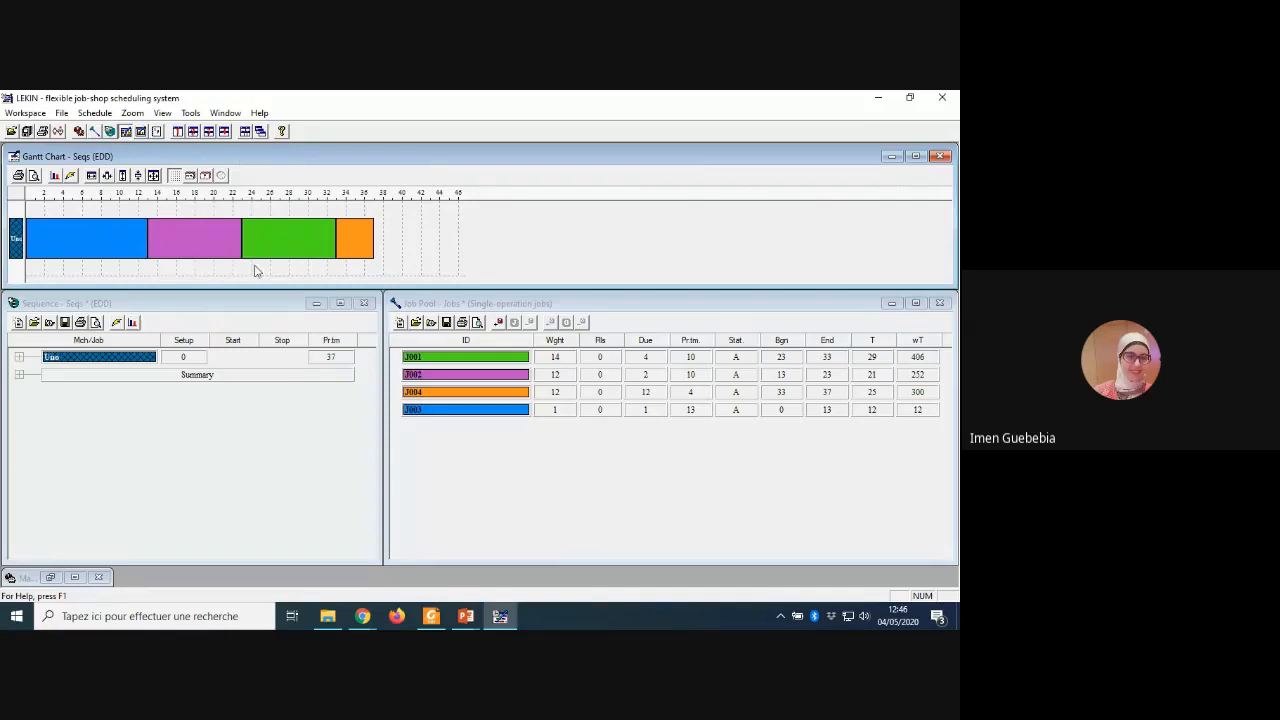
Step: Compare the makespan of the EDD and FCFS schedules in the objective chart, hiding and reshowing FCFS
left_click(190, 114)
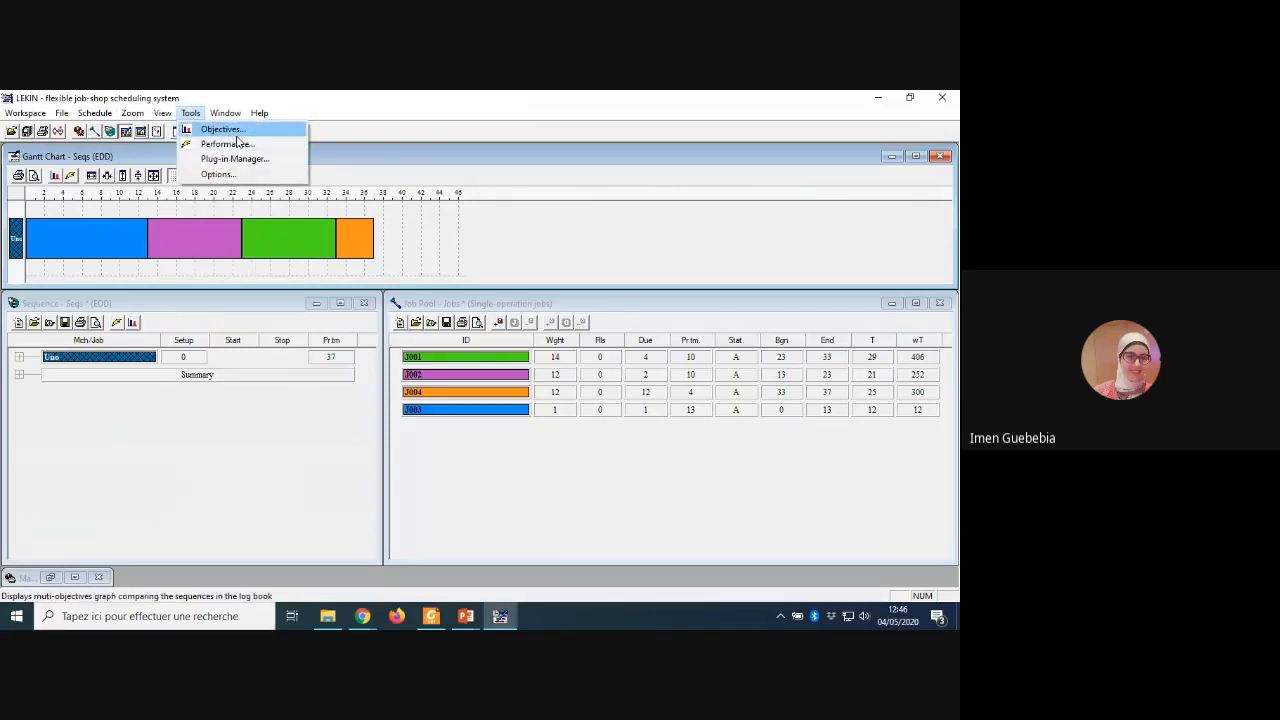
left_click(228, 130)
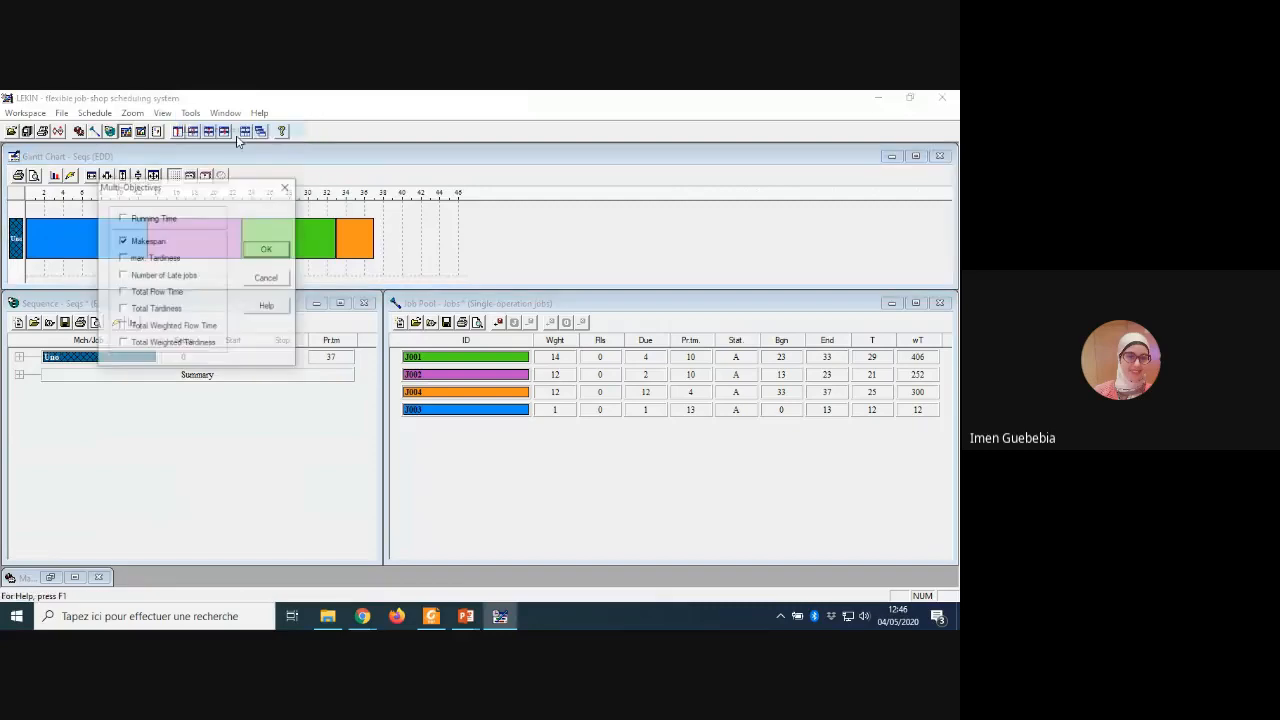
left_click(268, 250)
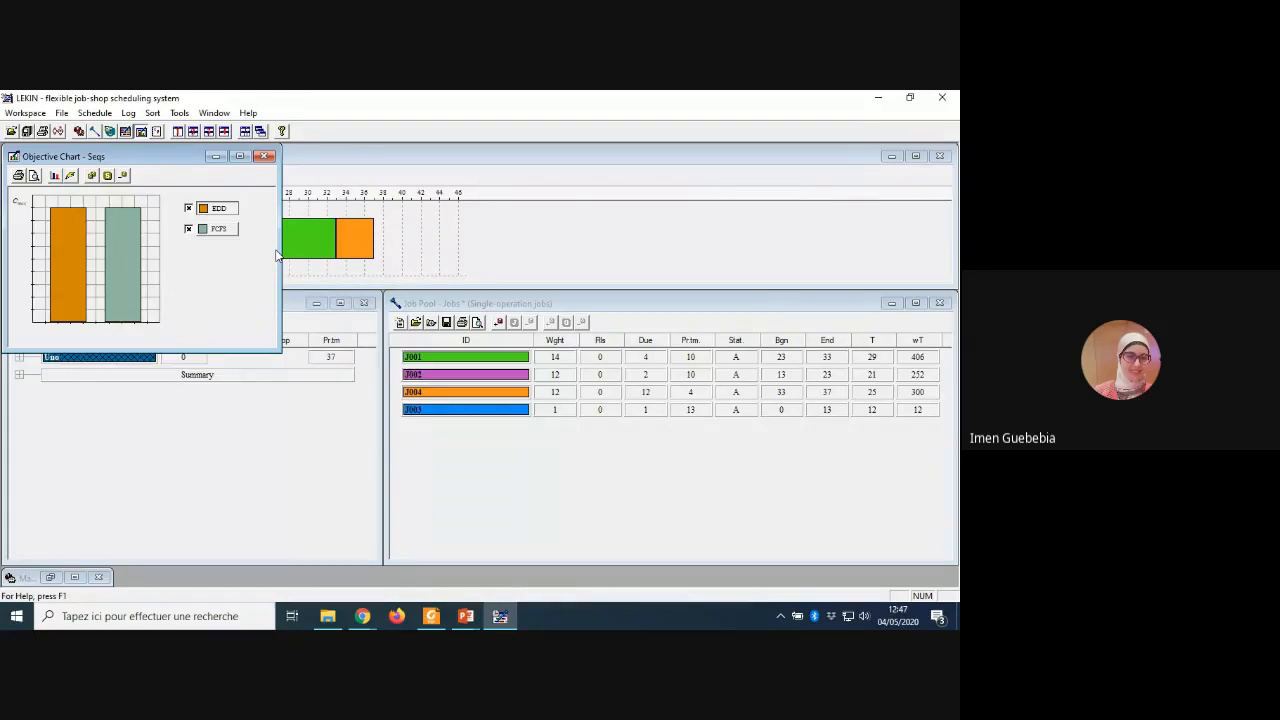
left_click(188, 229)
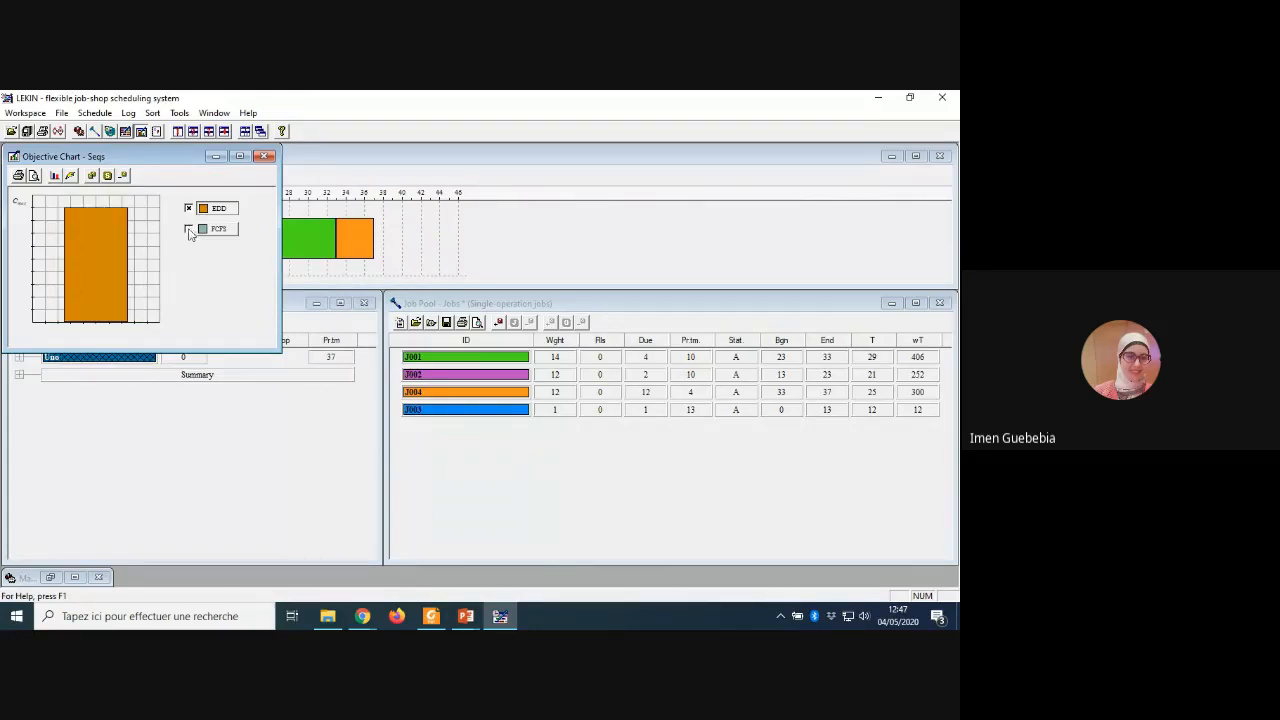
left_click(189, 230)
Step: Schedule the jobs with the MS and LPT rules, adding both schedules to the objective chart
left_click(95, 113)
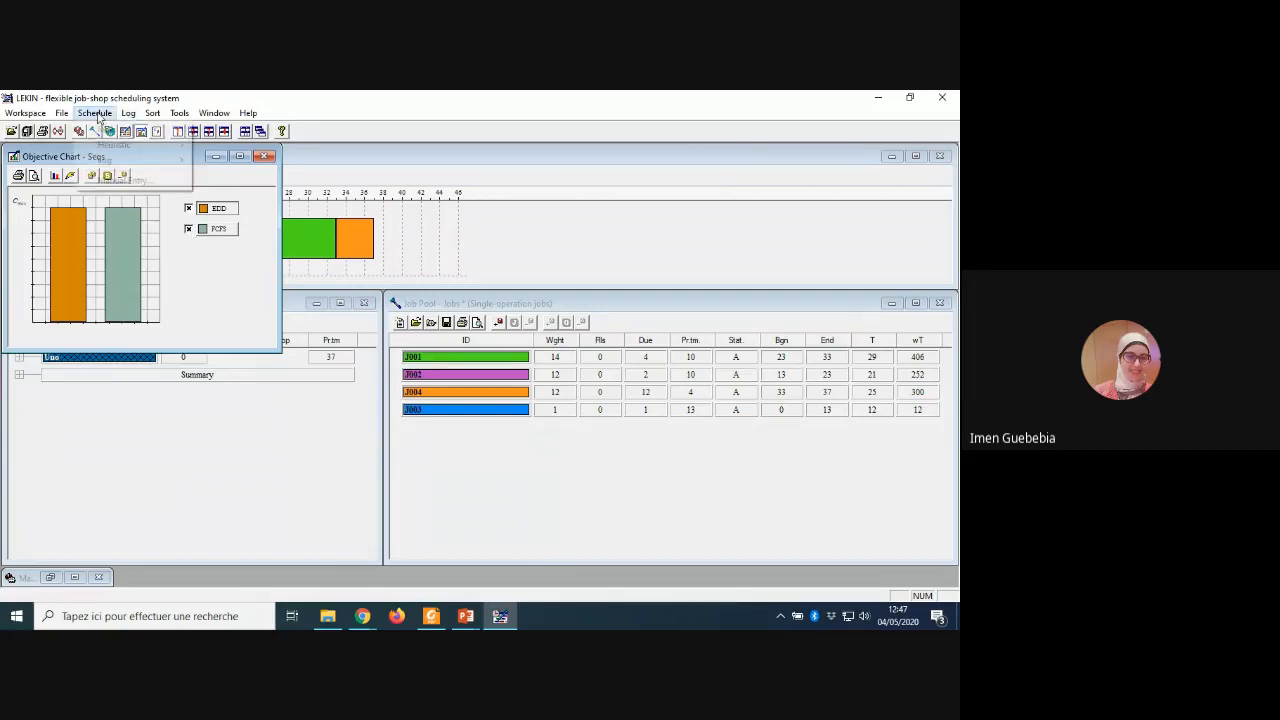
mouse_move(113, 134)
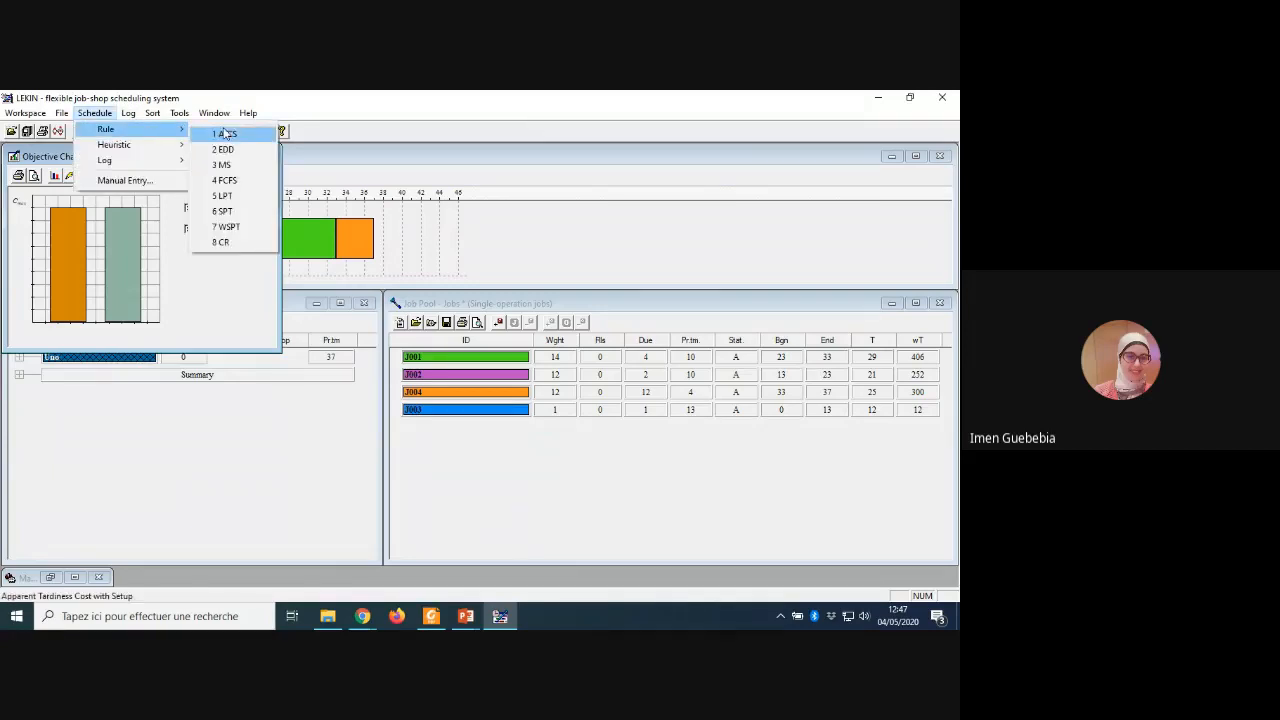
left_click(222, 165)
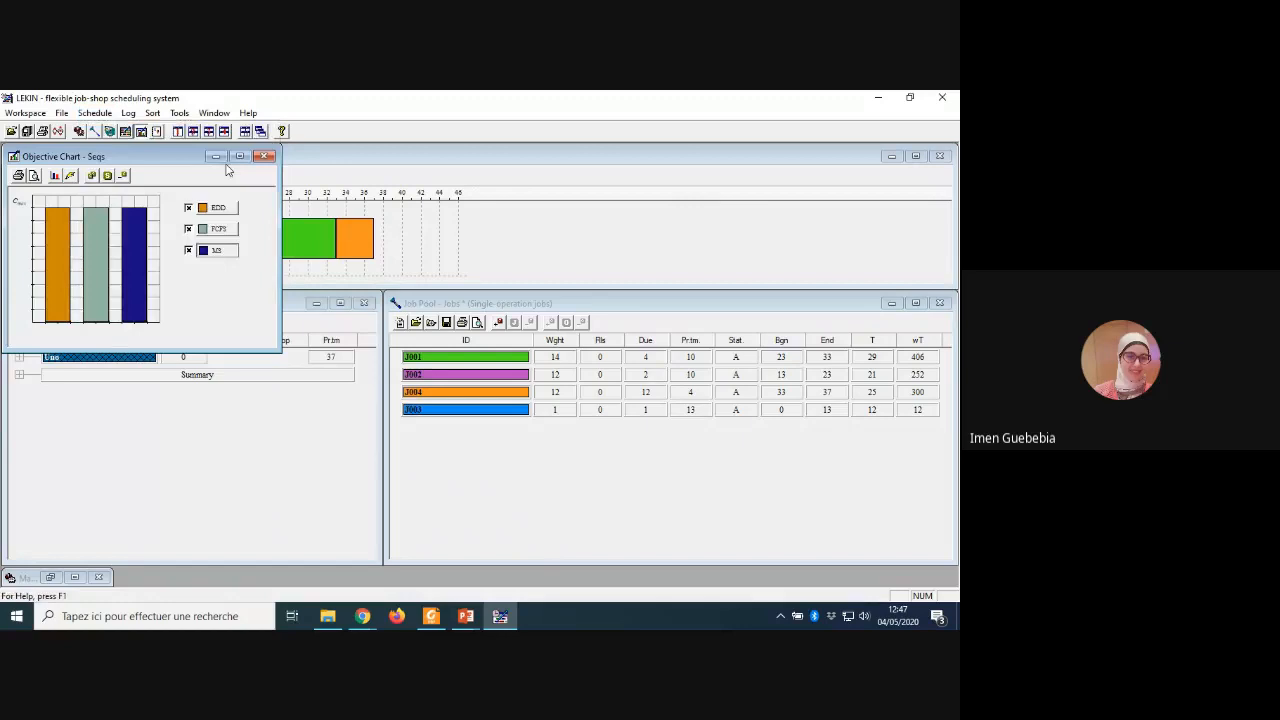
key("alt+s")
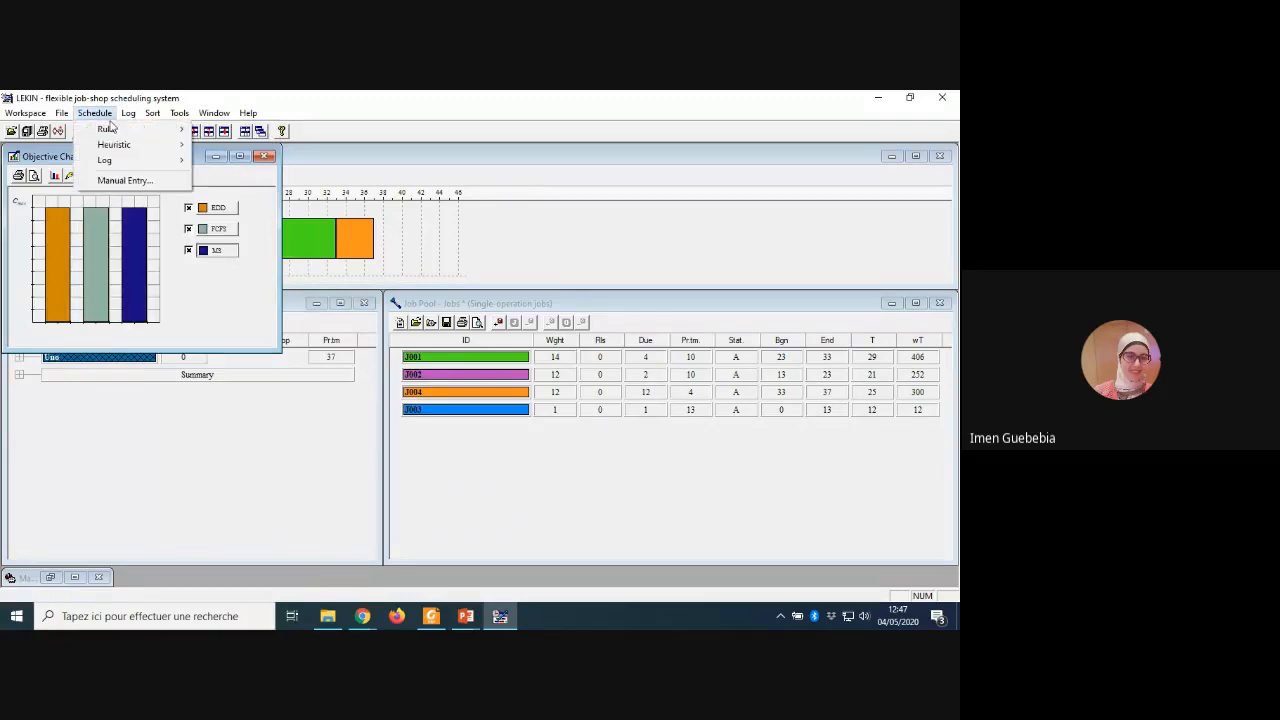
key("Right")
key("Down")
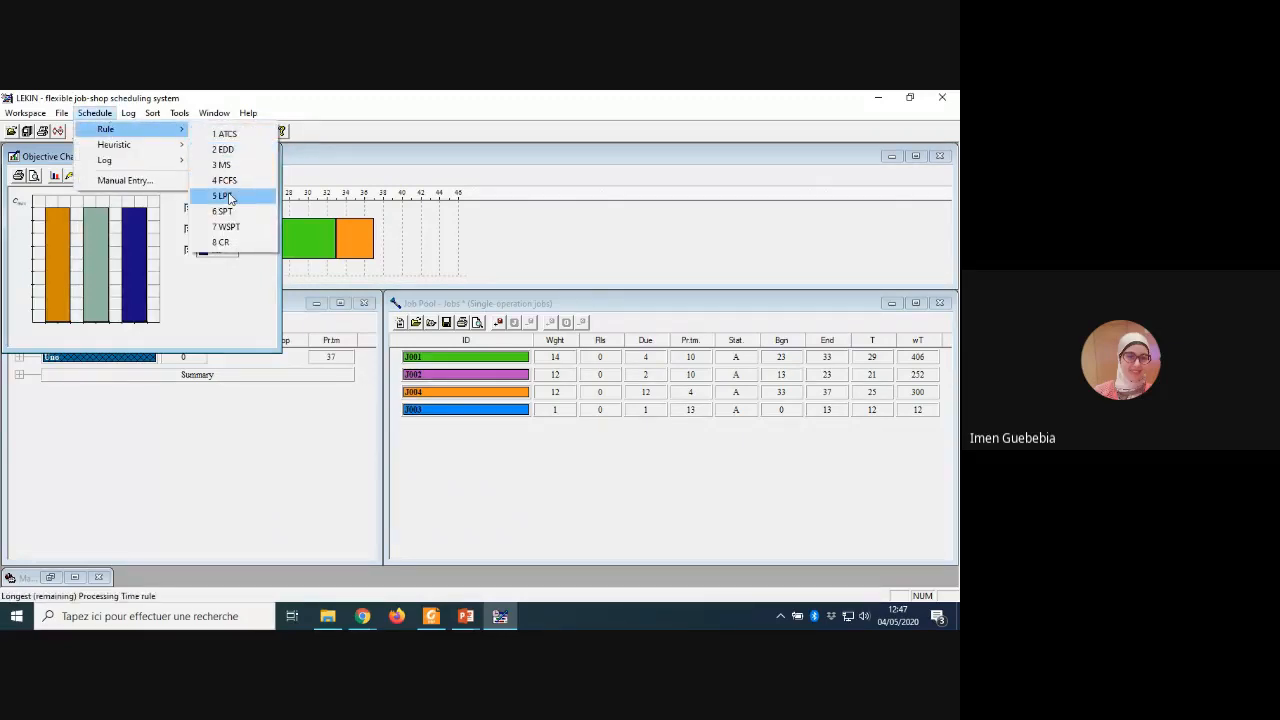
left_click(228, 197)
Step: Schedule the jobs with the CR rule and add it to the makespan comparison
left_click(92, 114)
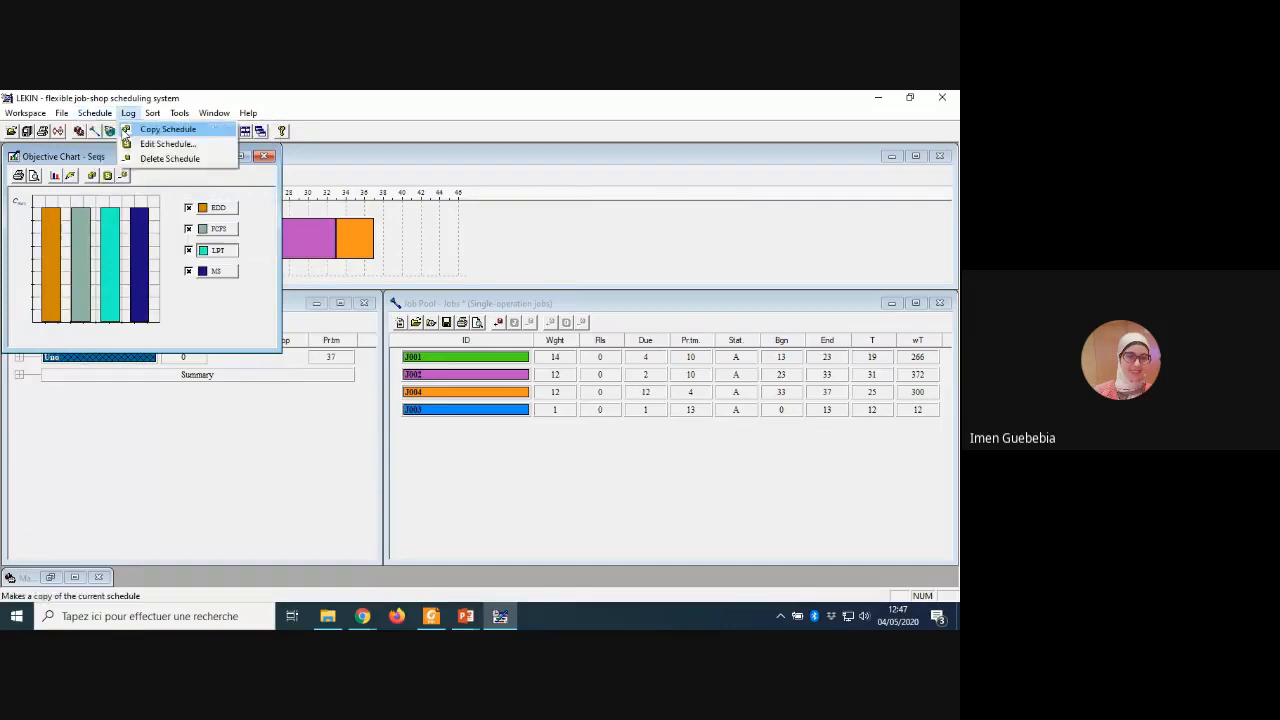
mouse_move(108, 129)
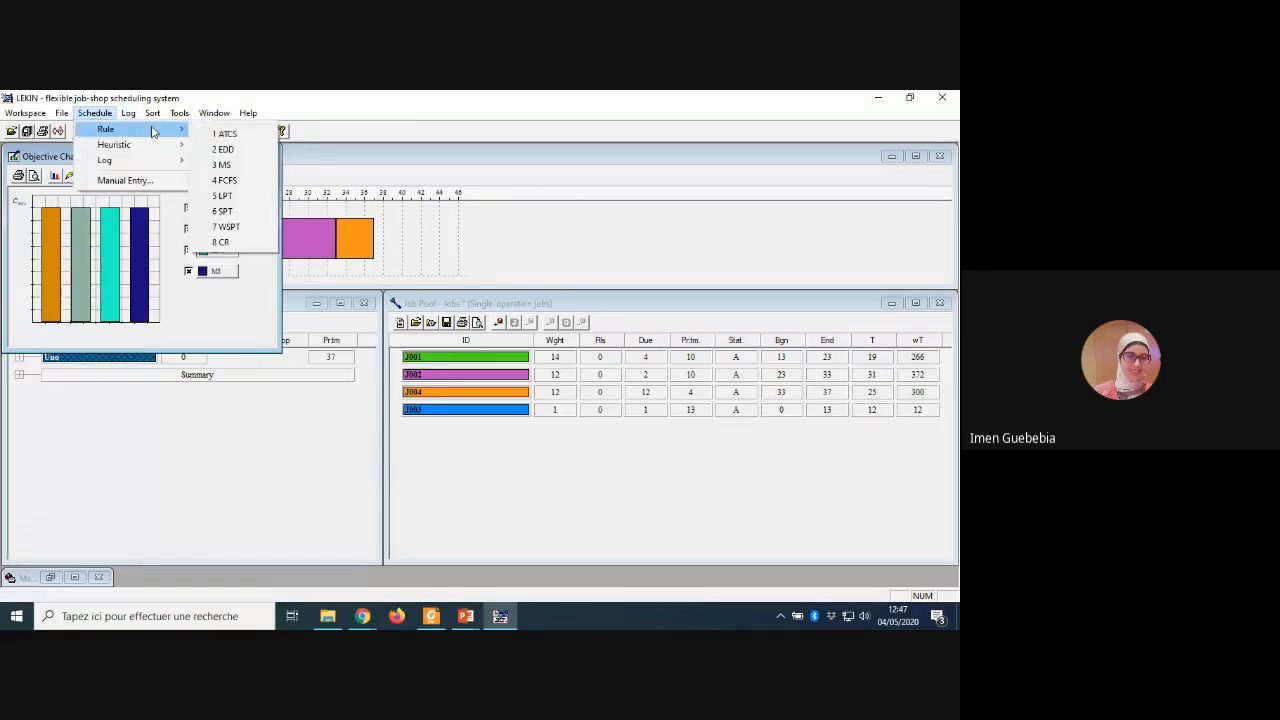
left_click(234, 242)
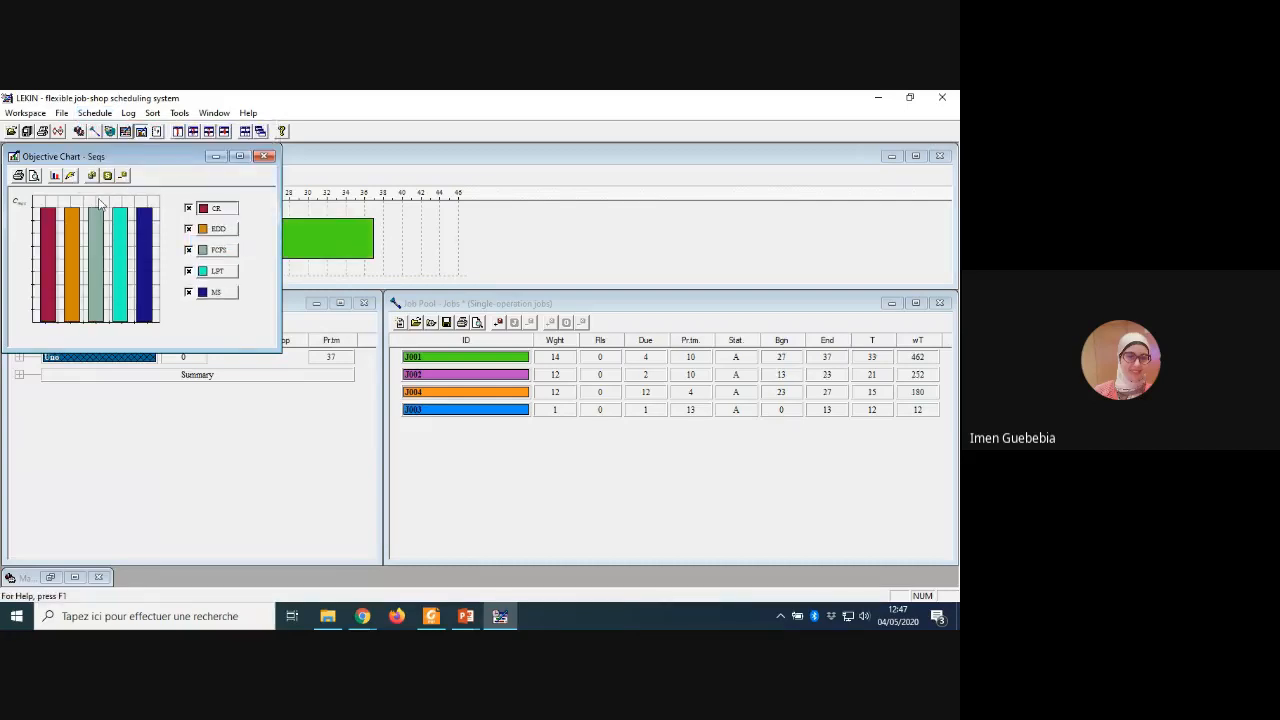
Step: Plot every objective except Running Time for the five schedules and examine the chart enlarged, restoring its size when finished
left_click(55, 176)
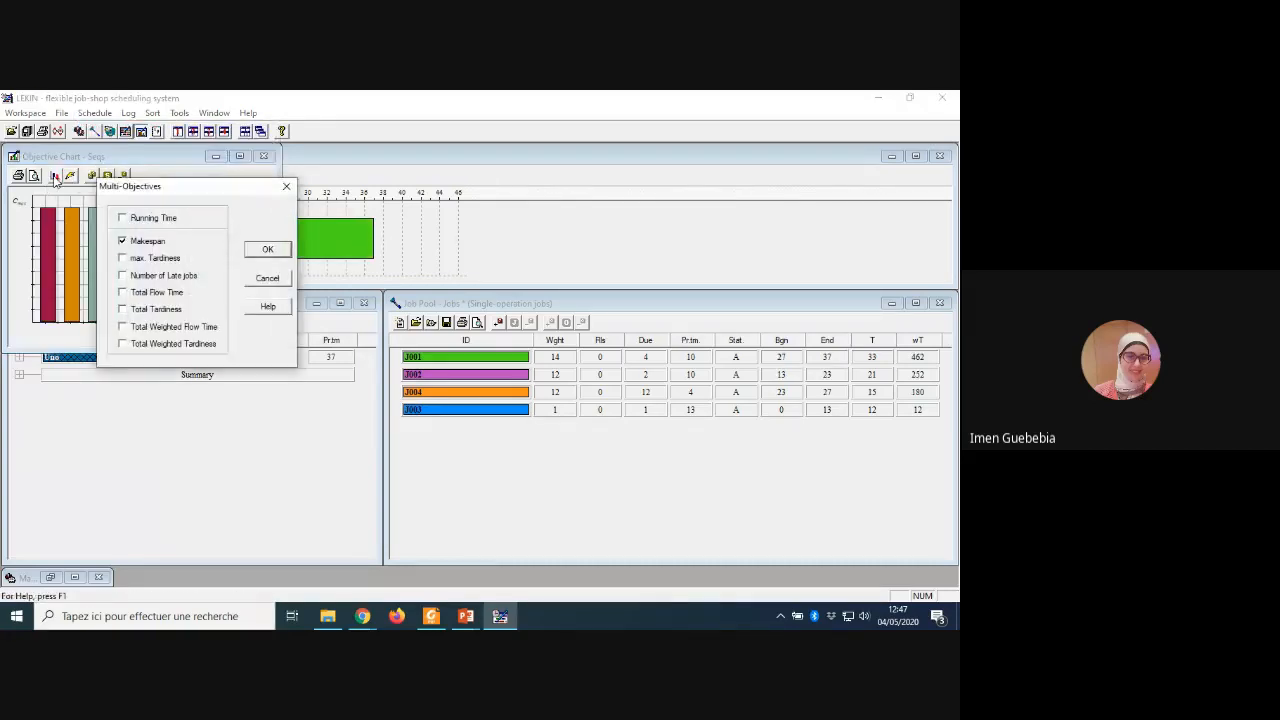
left_click(123, 258)
left_click(123, 276)
left_click(123, 292)
left_click(123, 309)
left_click(123, 327)
left_click(123, 344)
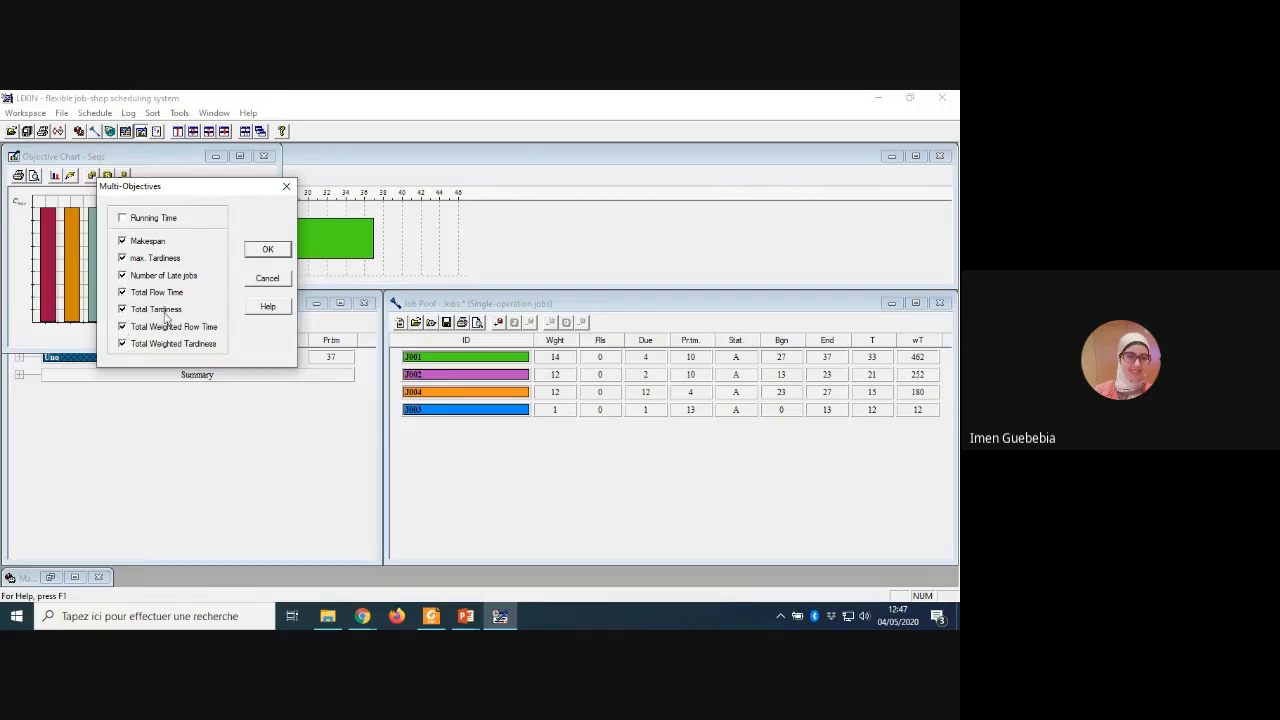
left_click(274, 252)
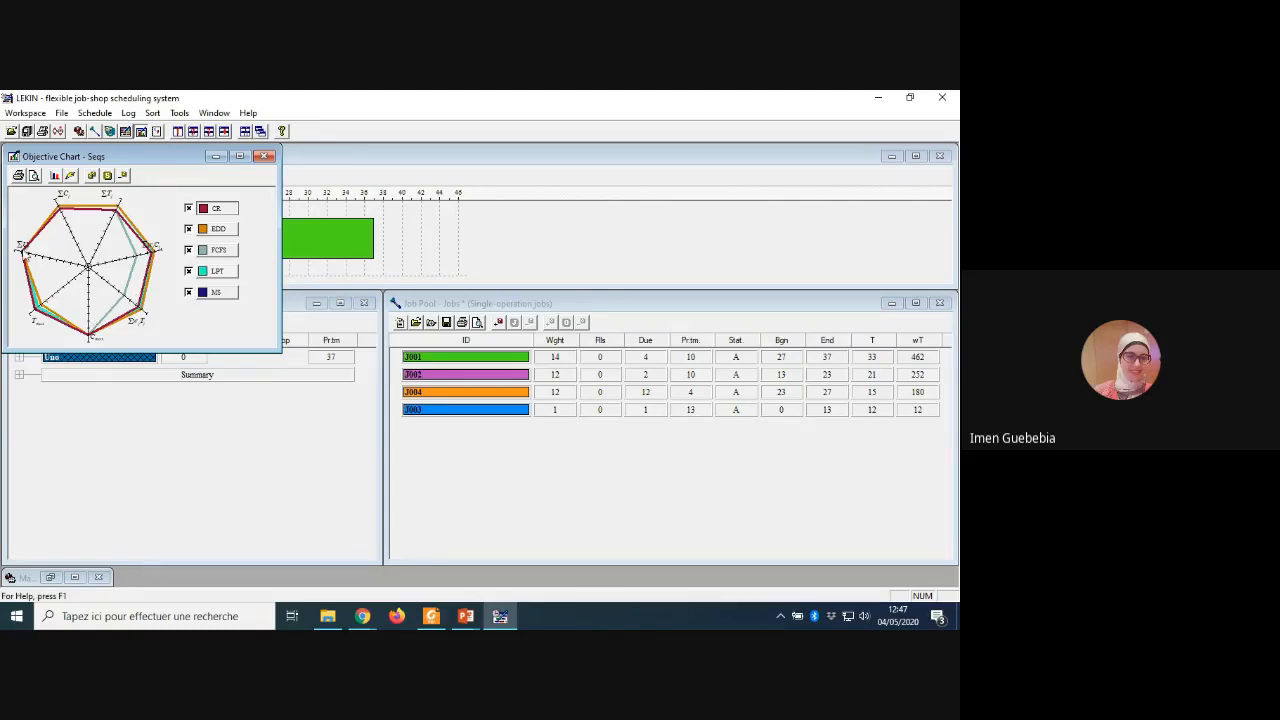
left_click(240, 157)
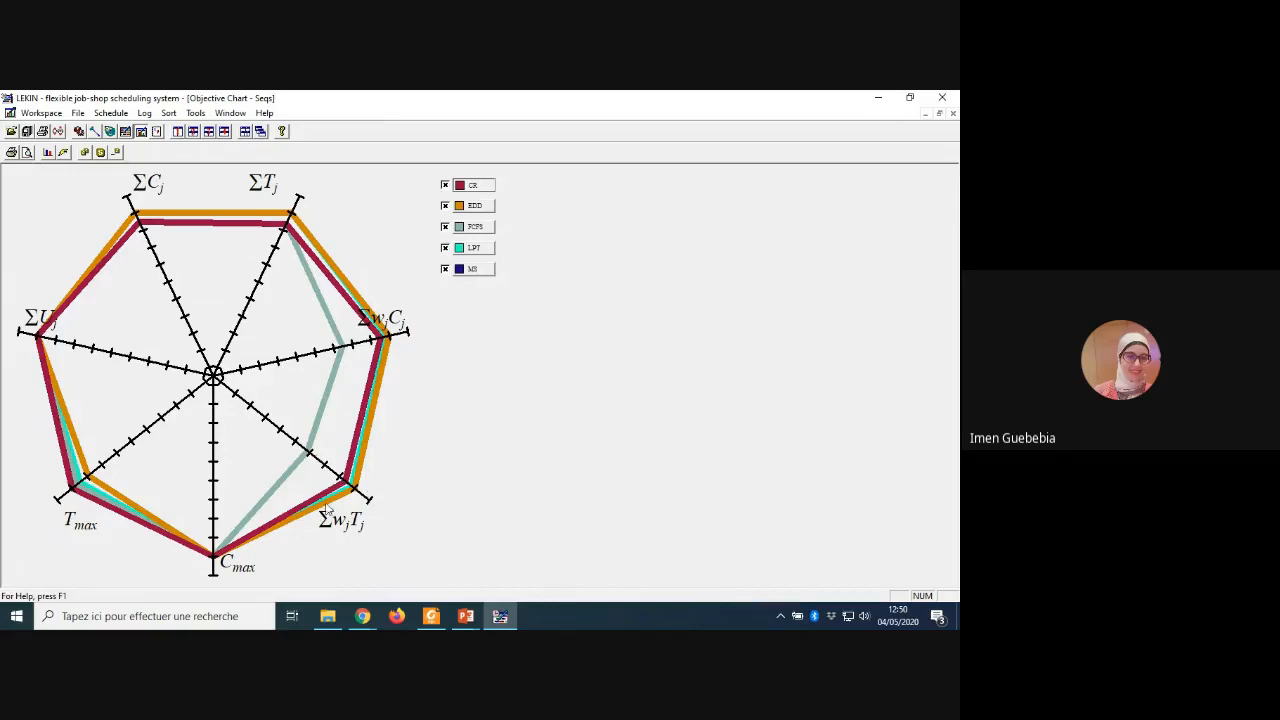
left_click(940, 115)
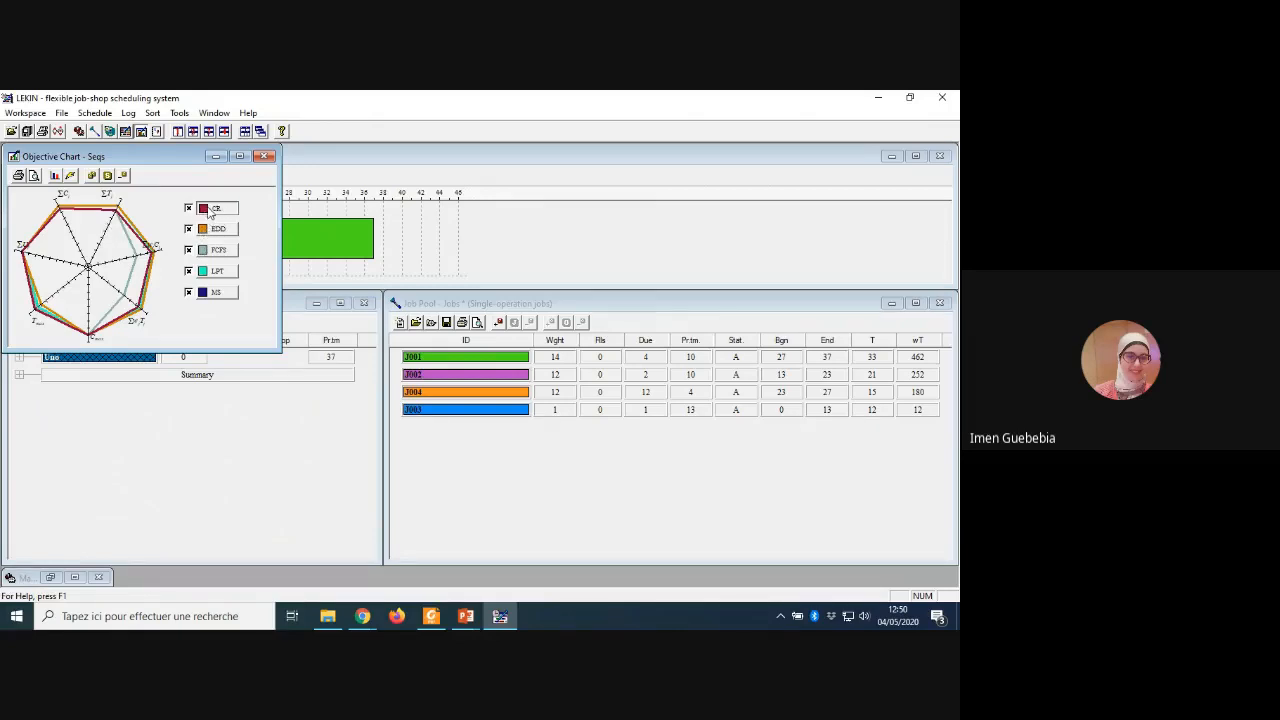
left_click(97, 113)
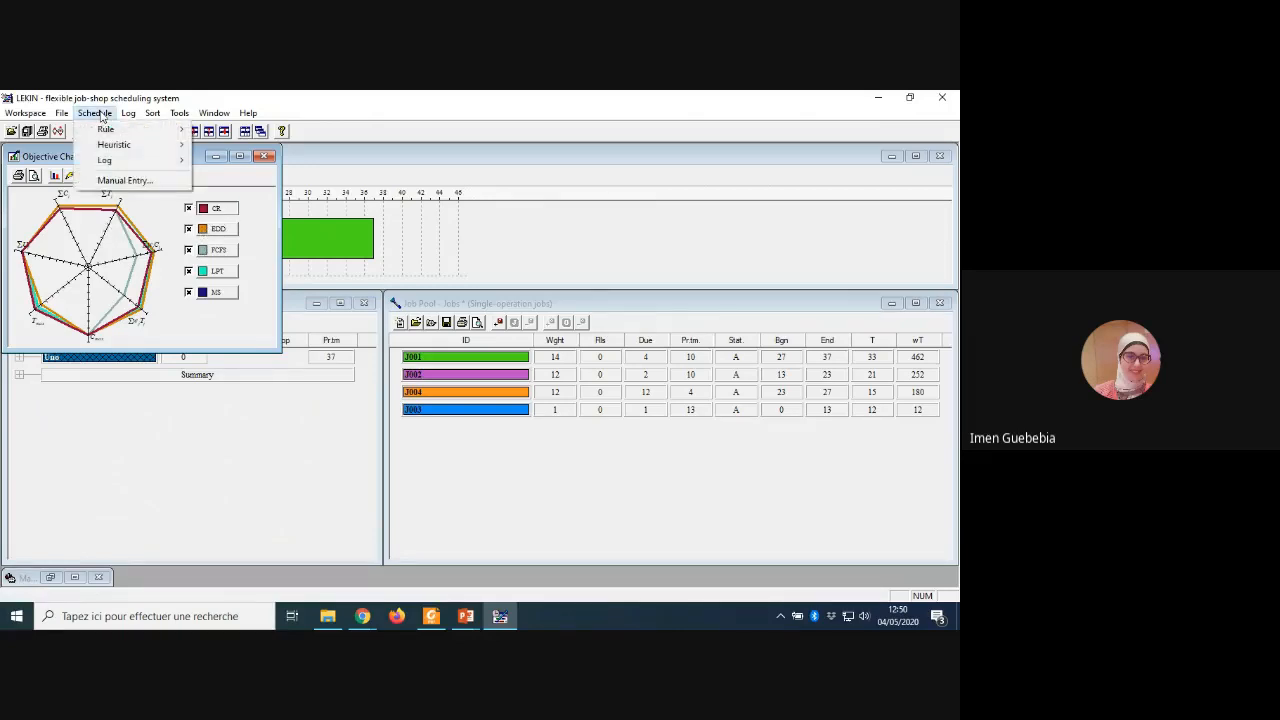
left_click(94, 268)
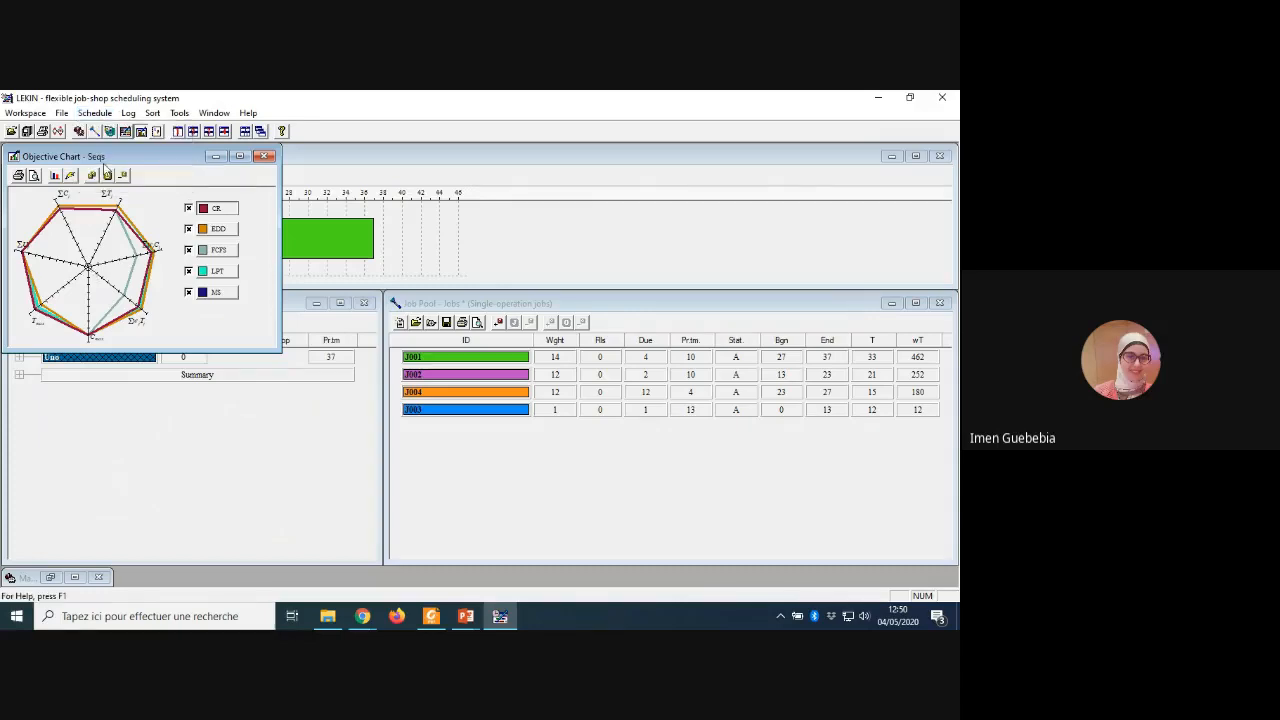
Step: Compare the five schedules in the objective chart with only Total Flow Time selected
left_click(55, 176)
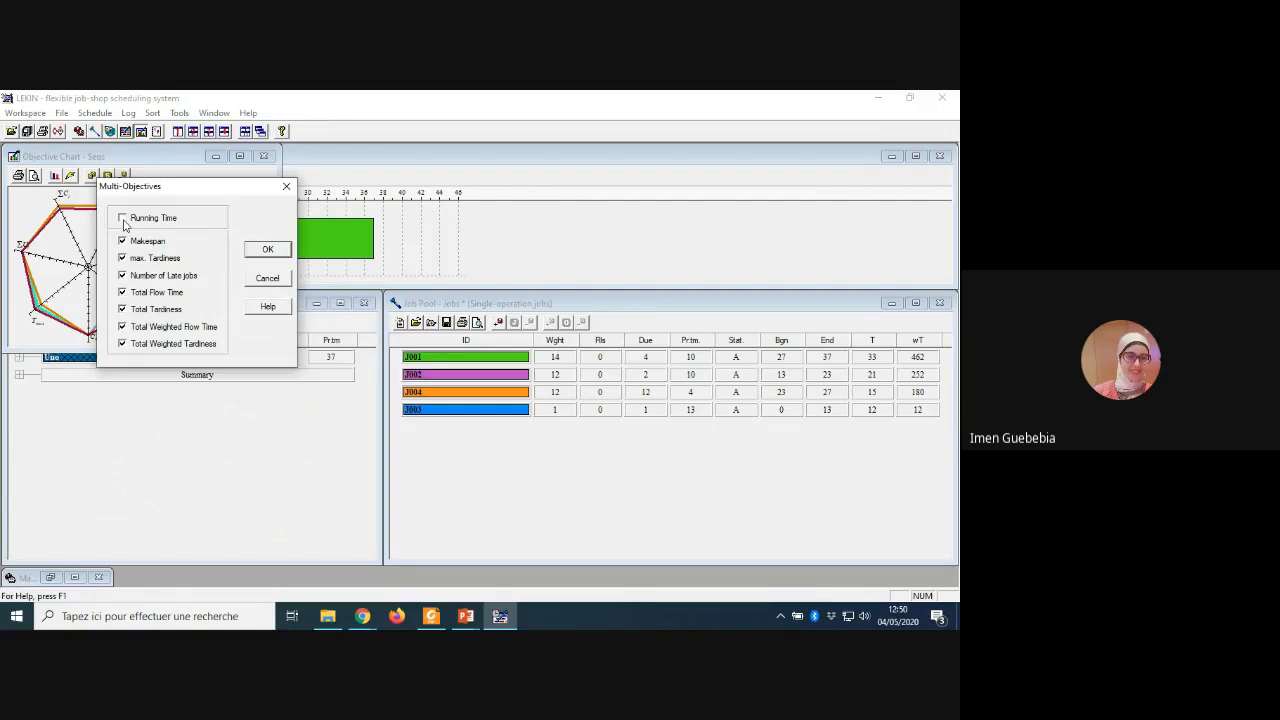
left_click(268, 251)
left_click(122, 309)
left_click(122, 326)
left_click(122, 343)
left_click(122, 275)
left_click(122, 258)
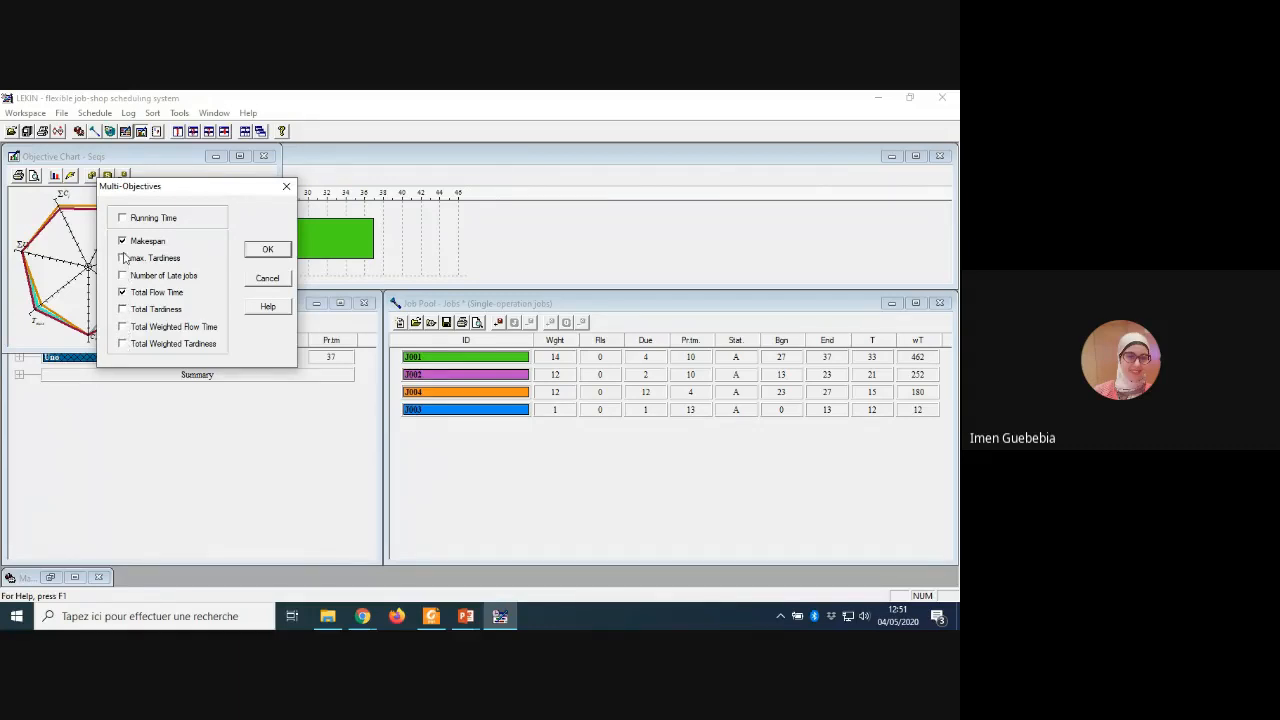
left_click(270, 250)
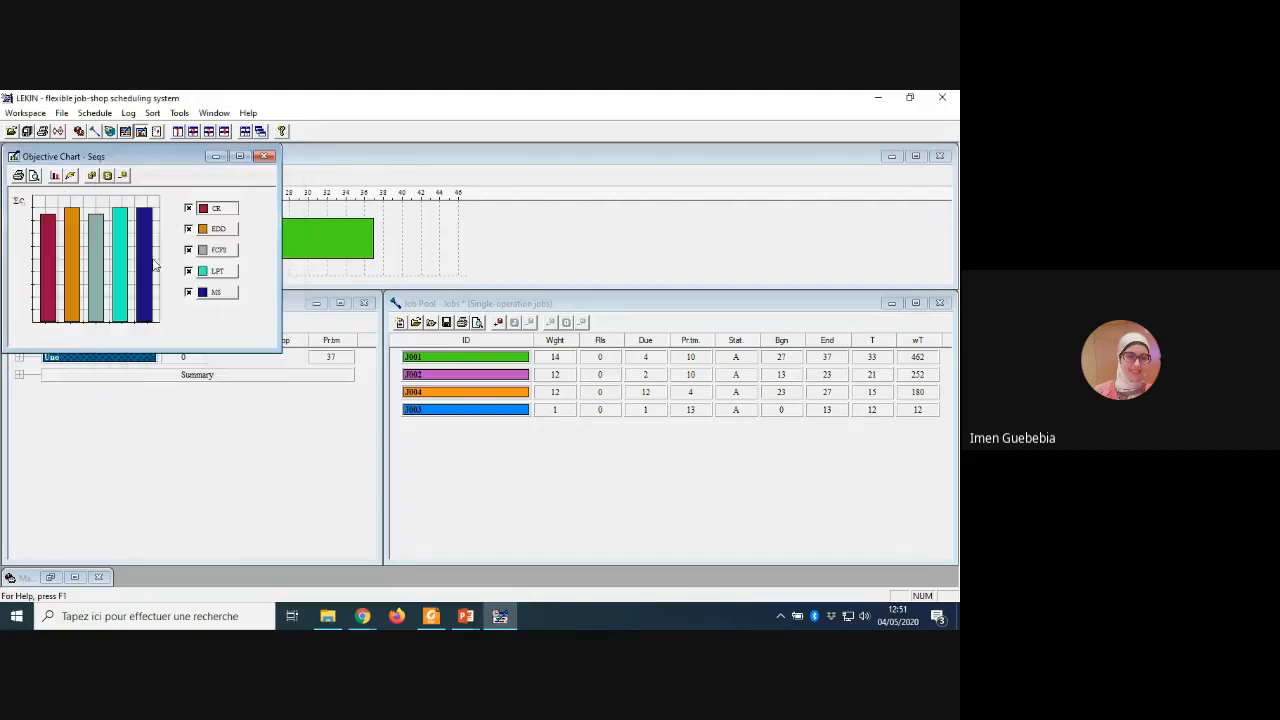
left_click(55, 176)
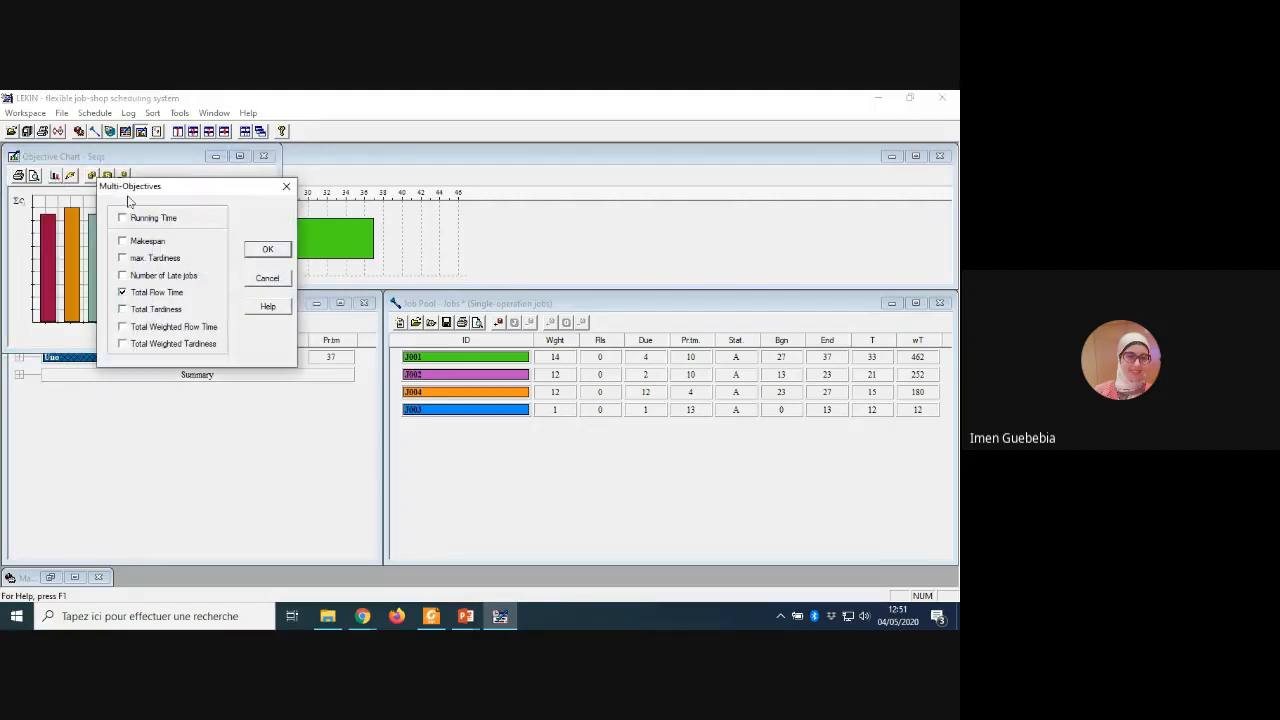
left_click(259, 281)
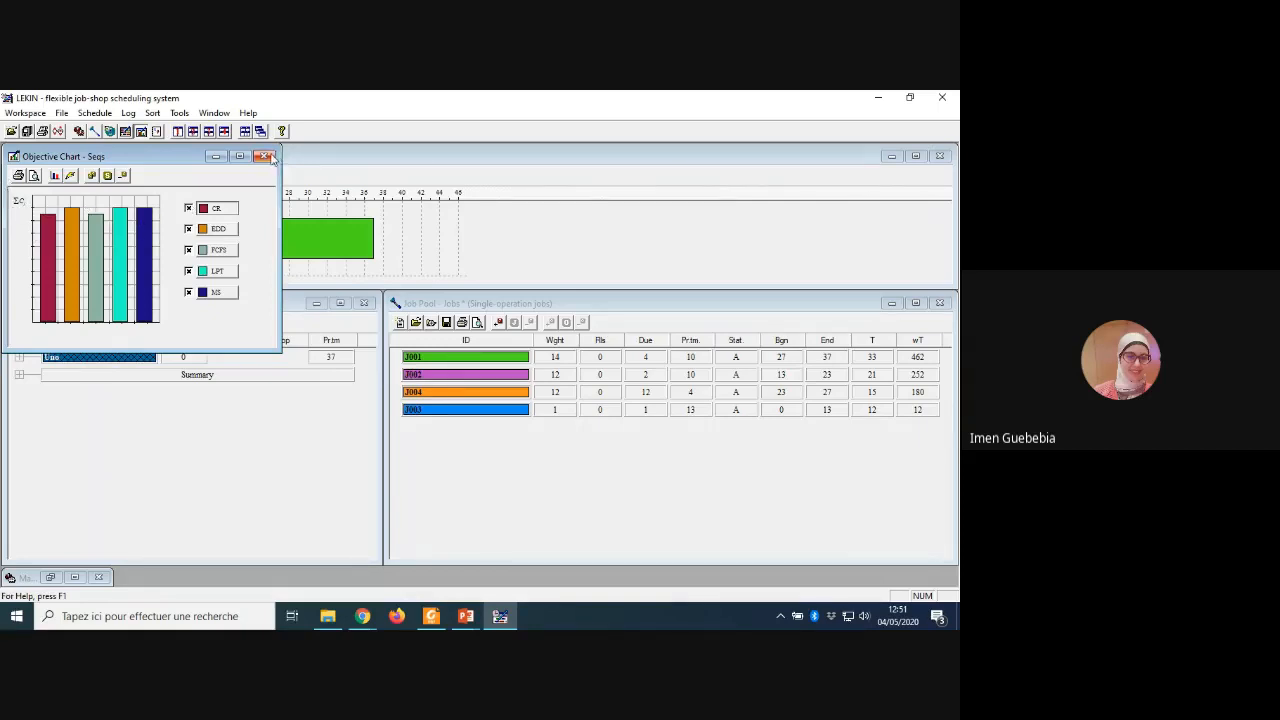
Step: Review the shop performance measures of the CR schedule, then close the objective chart to return to the Gantt chart
left_click(178, 114)
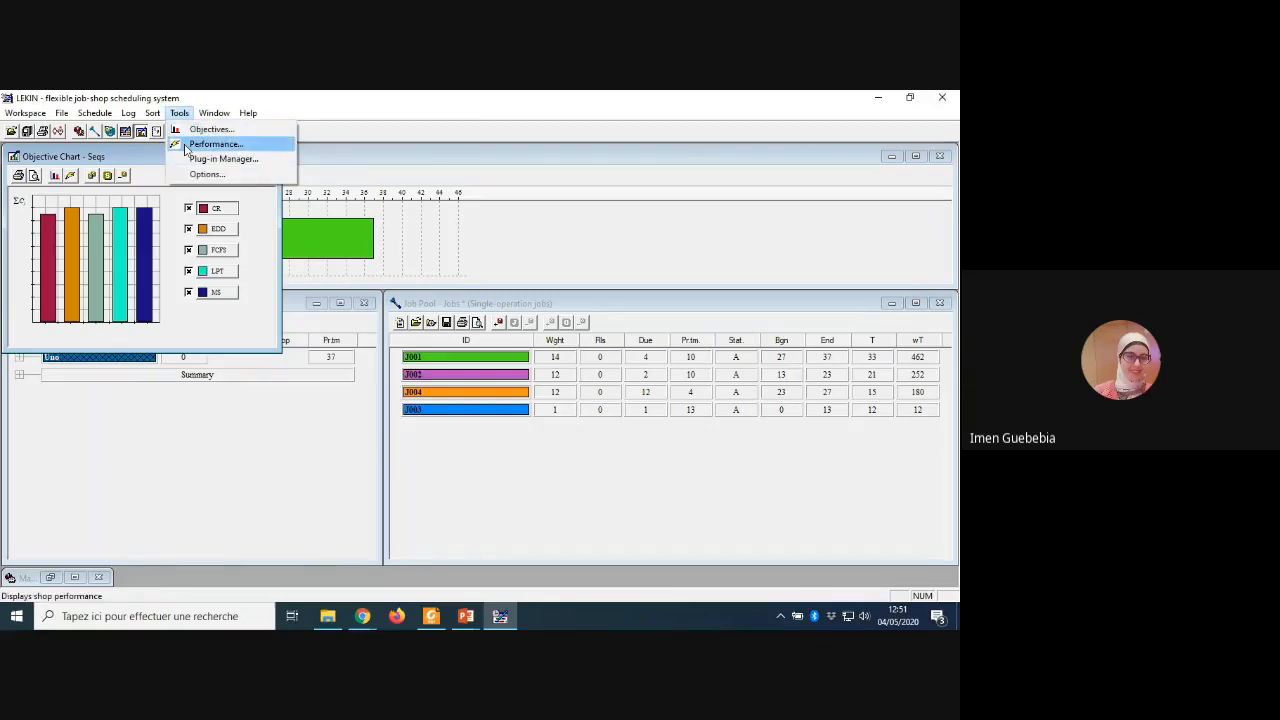
left_click(214, 144)
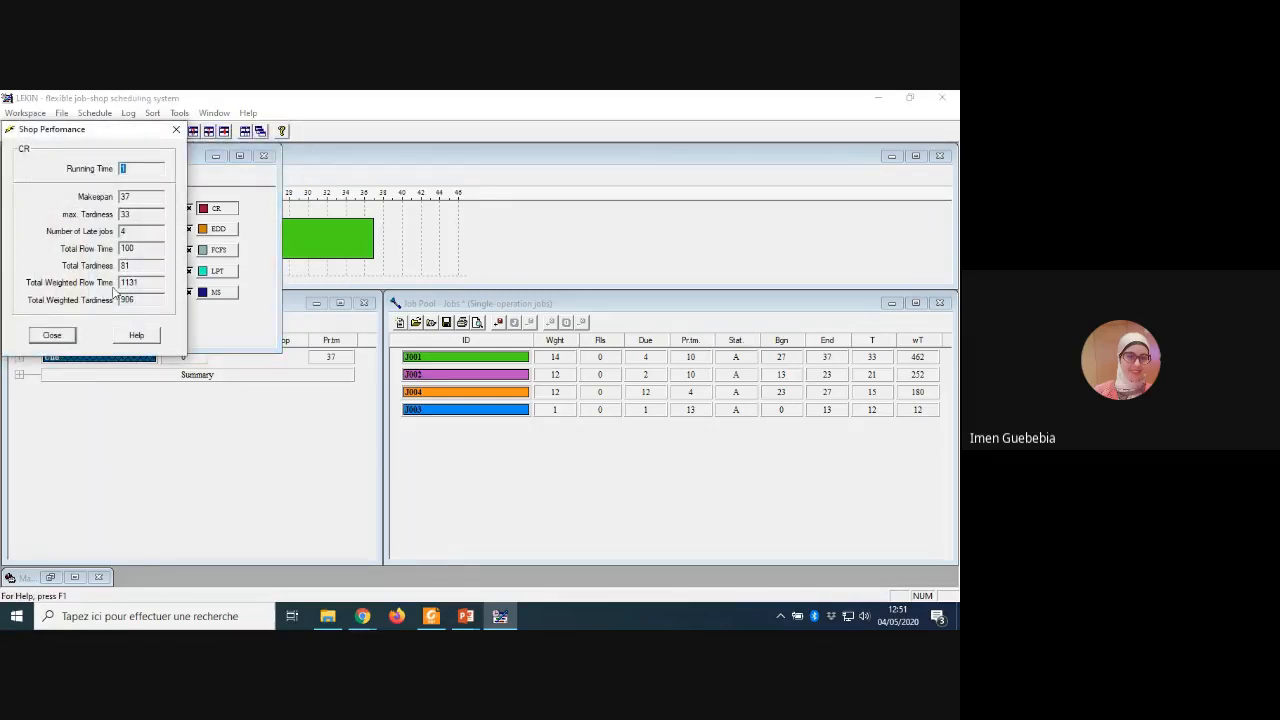
left_click(176, 129)
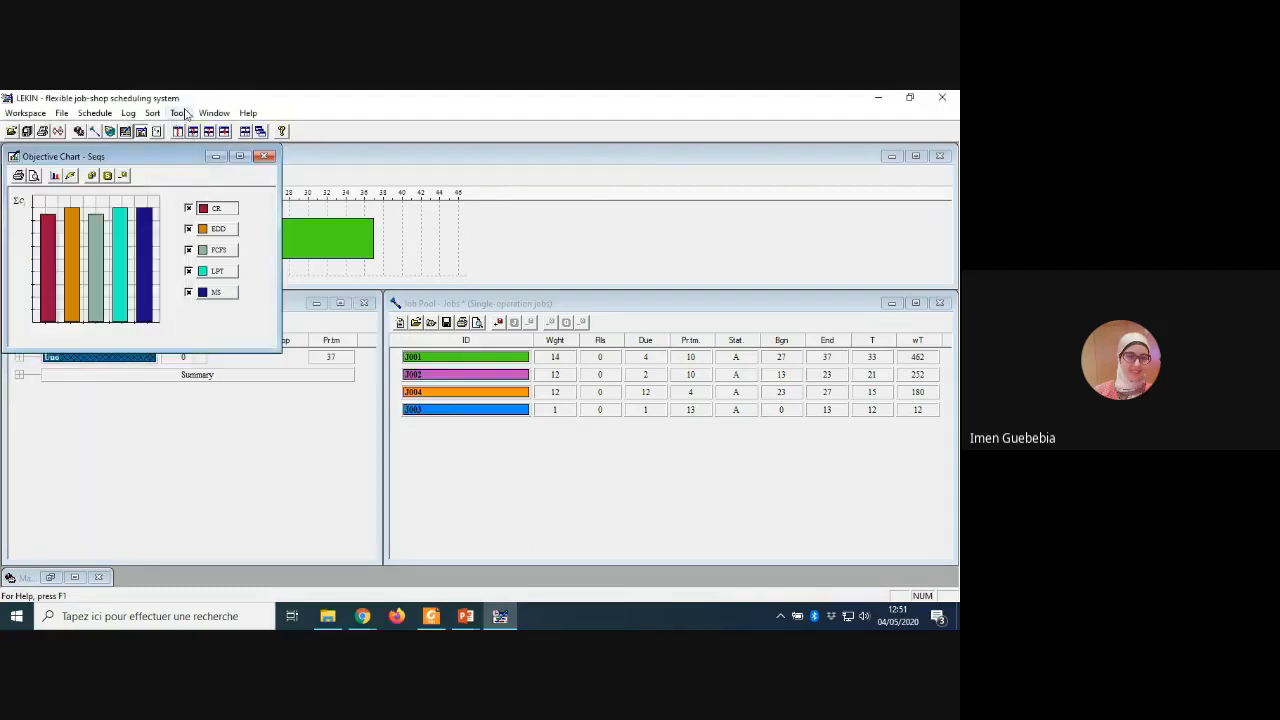
left_click(178, 113)
left_click(214, 144)
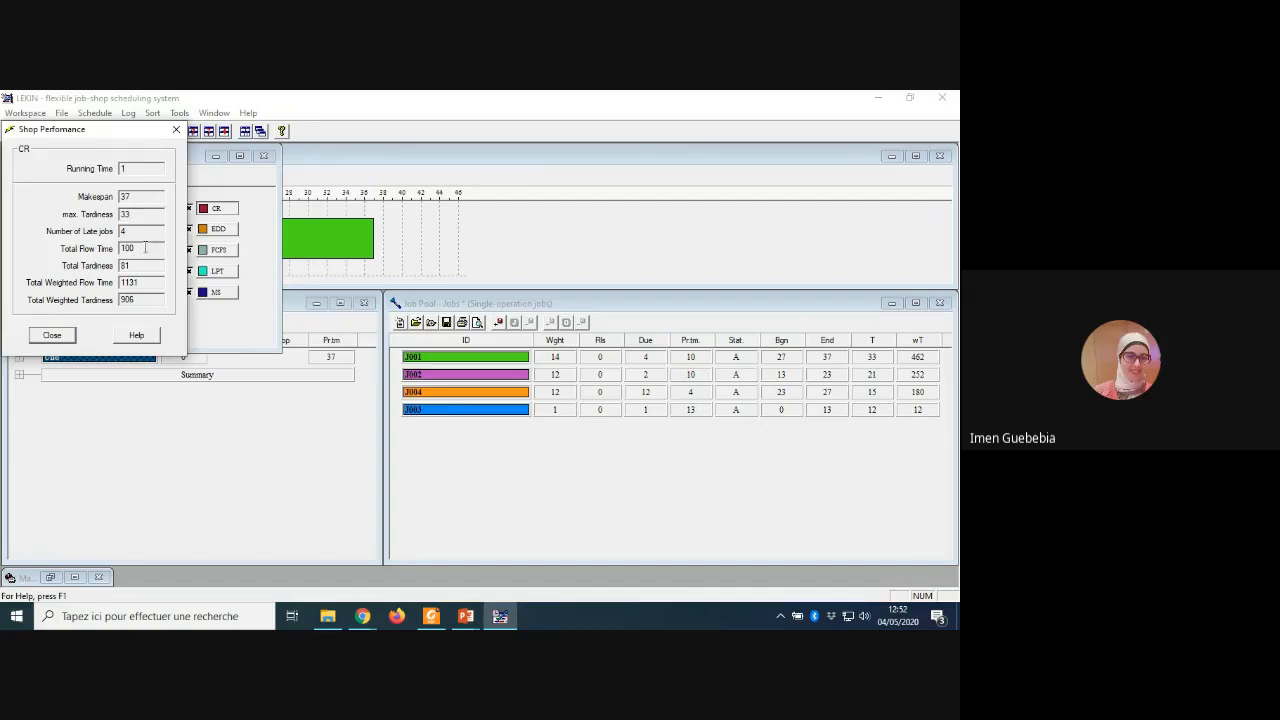
left_click(177, 133)
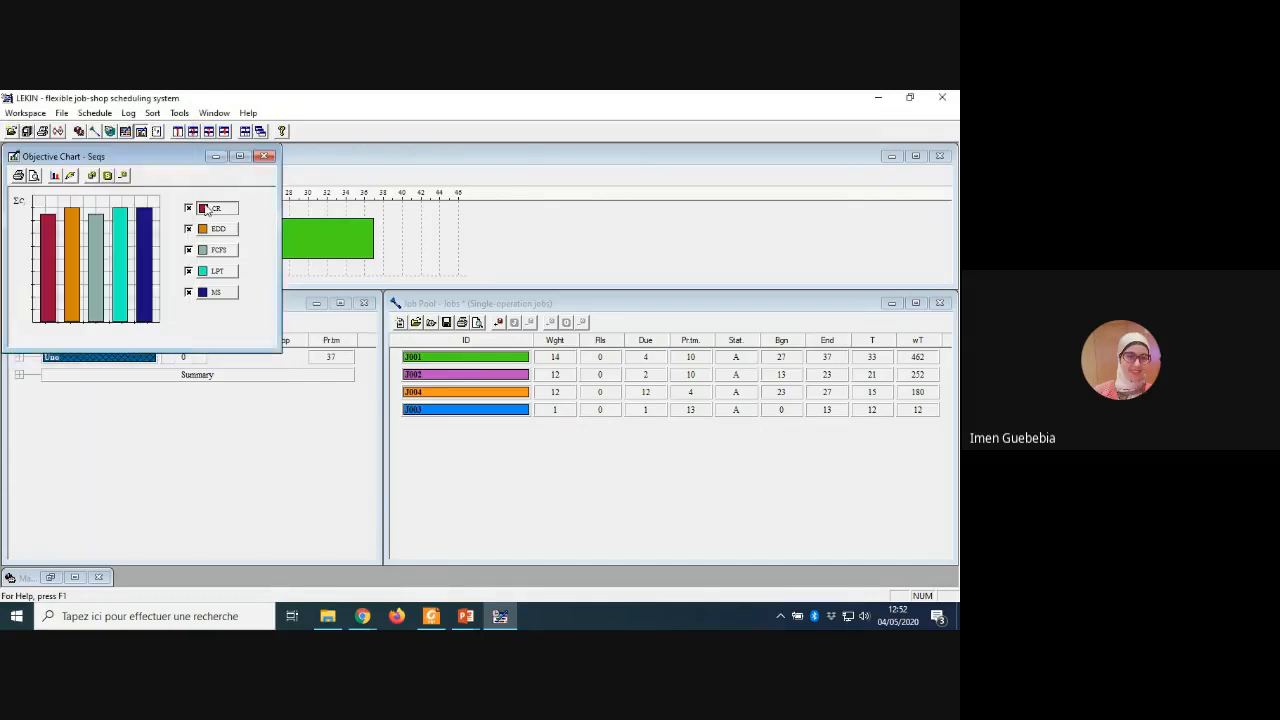
left_click(266, 158)
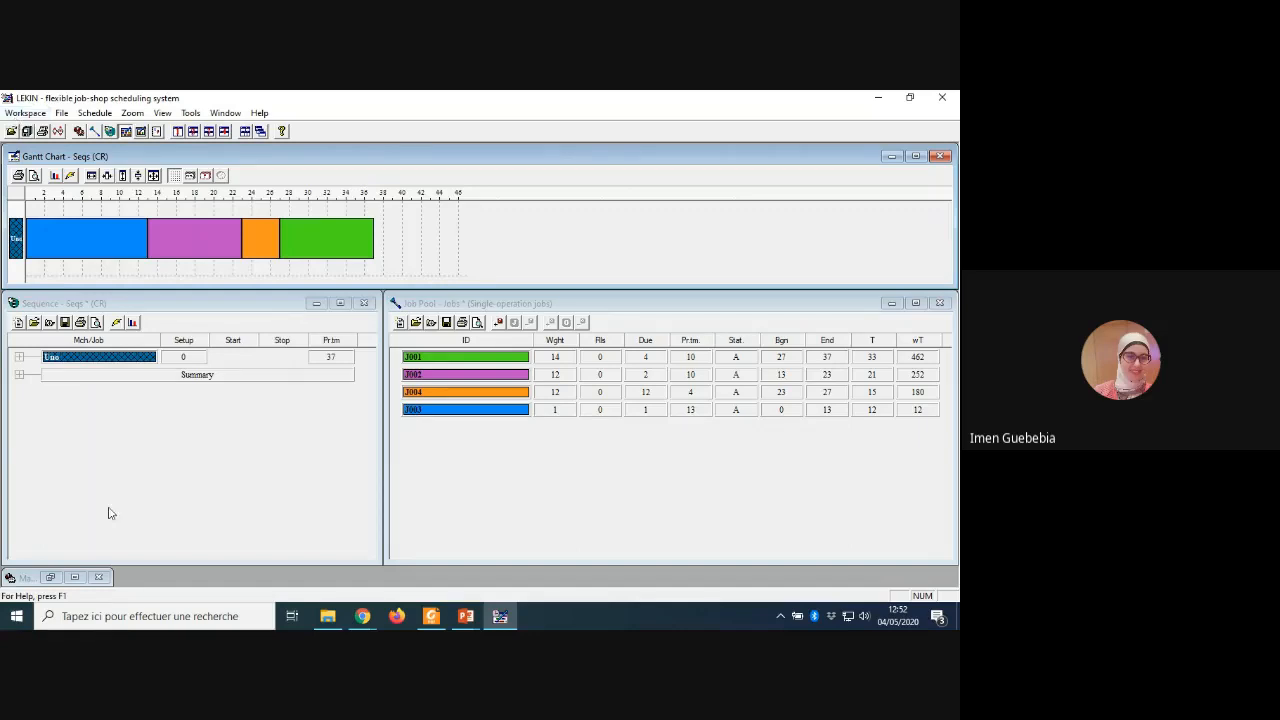
Step: Switch to the LEKIN_slides_academia slide show in PowerPoint, maximize it, and review the slides from "Schedule!" through "Example 2: Flow Shop"
left_click(465, 616)
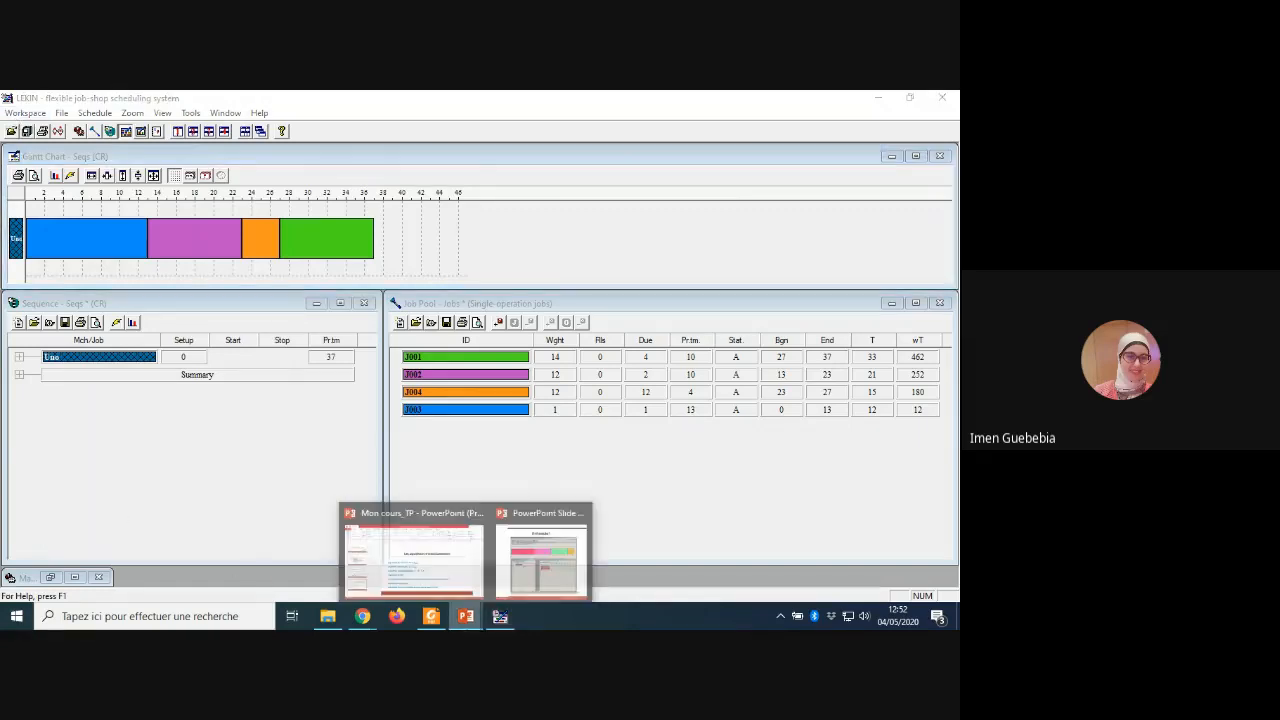
mouse_move(558, 567)
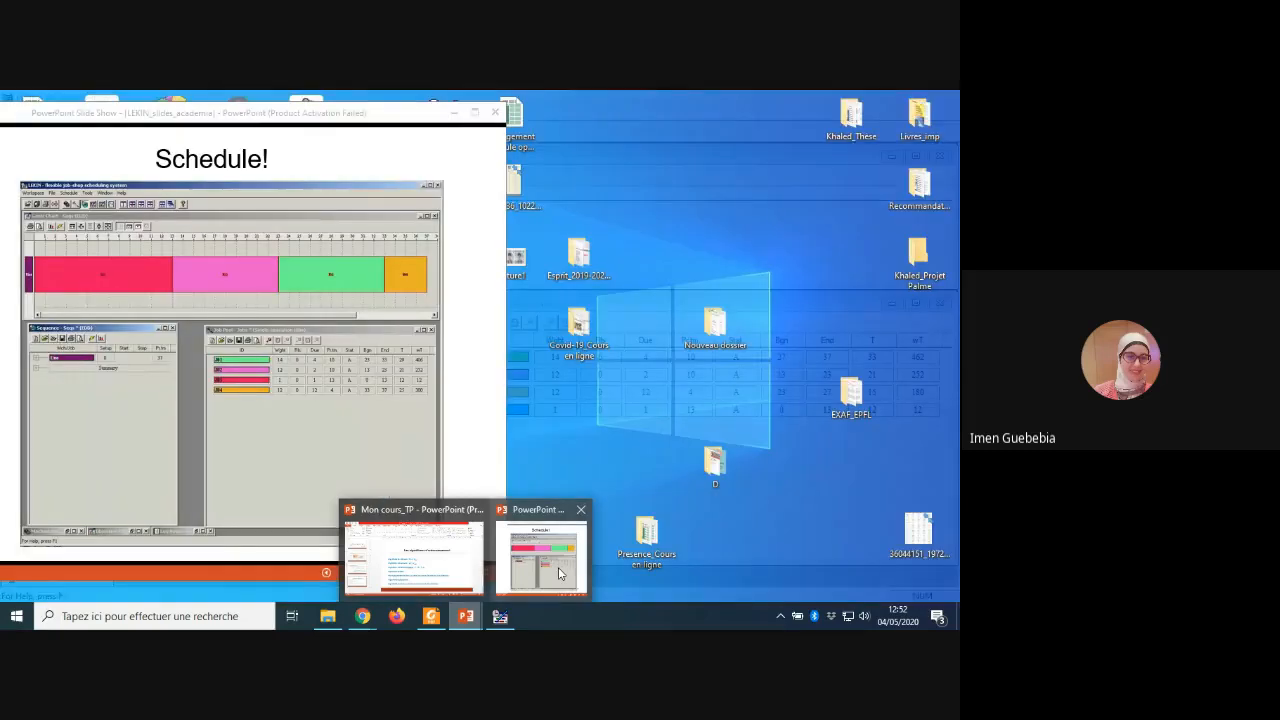
left_click(558, 567)
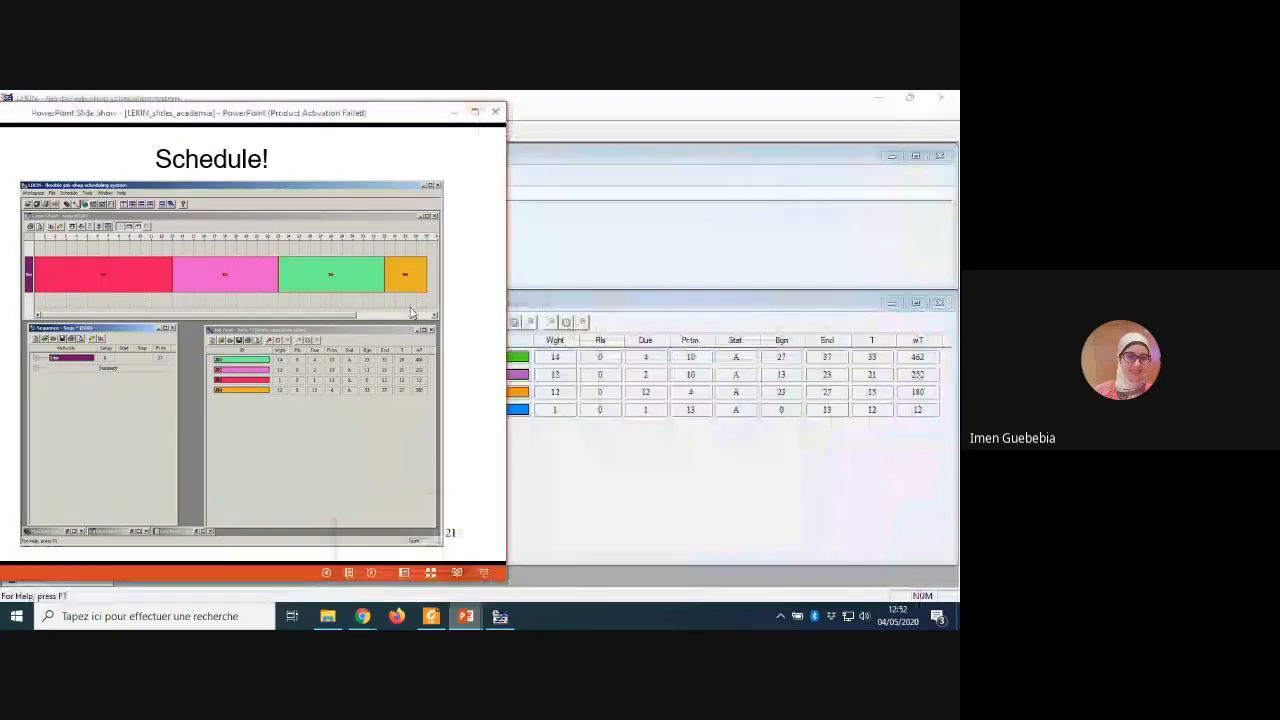
left_click(475, 112)
left_click(802, 386)
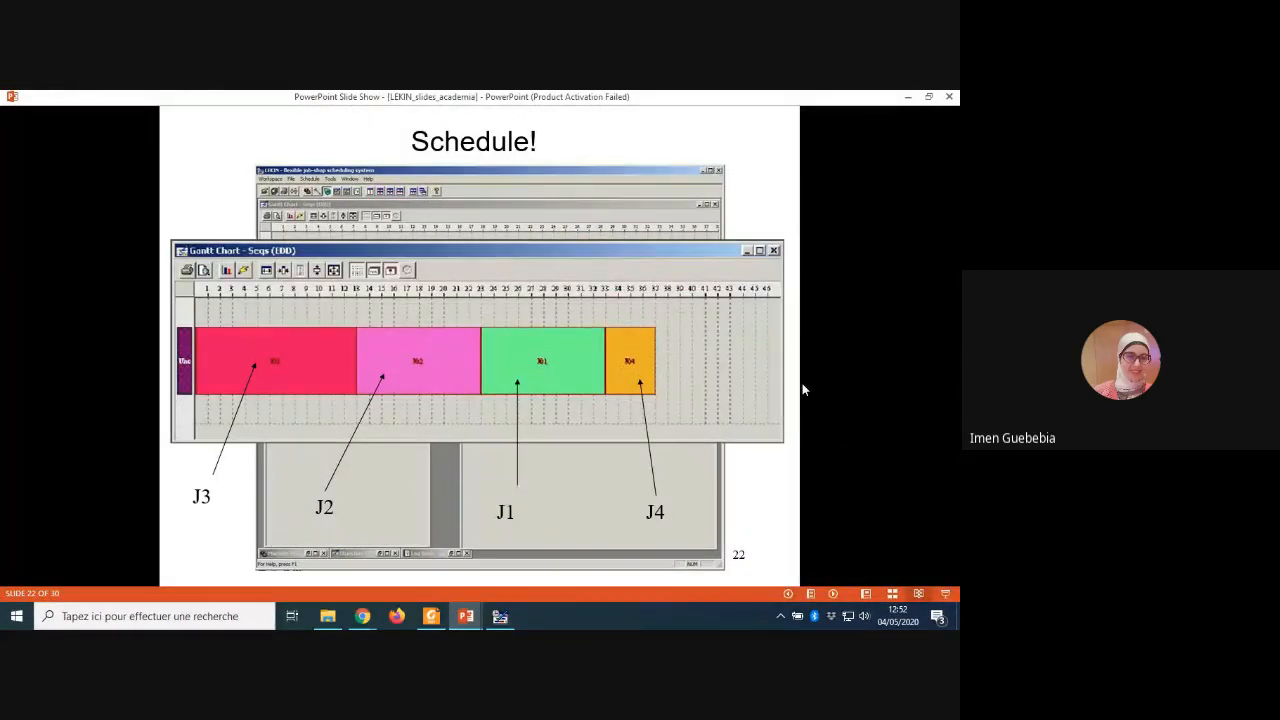
left_click(802, 384)
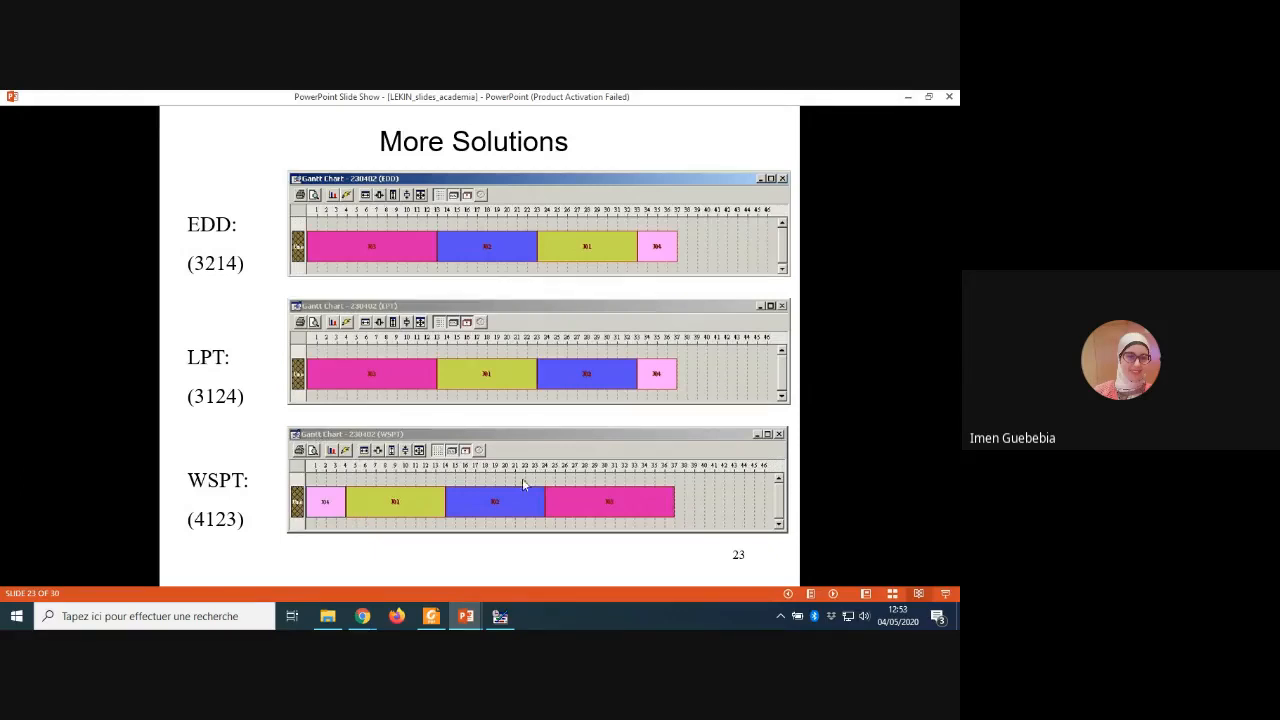
left_click(416, 513)
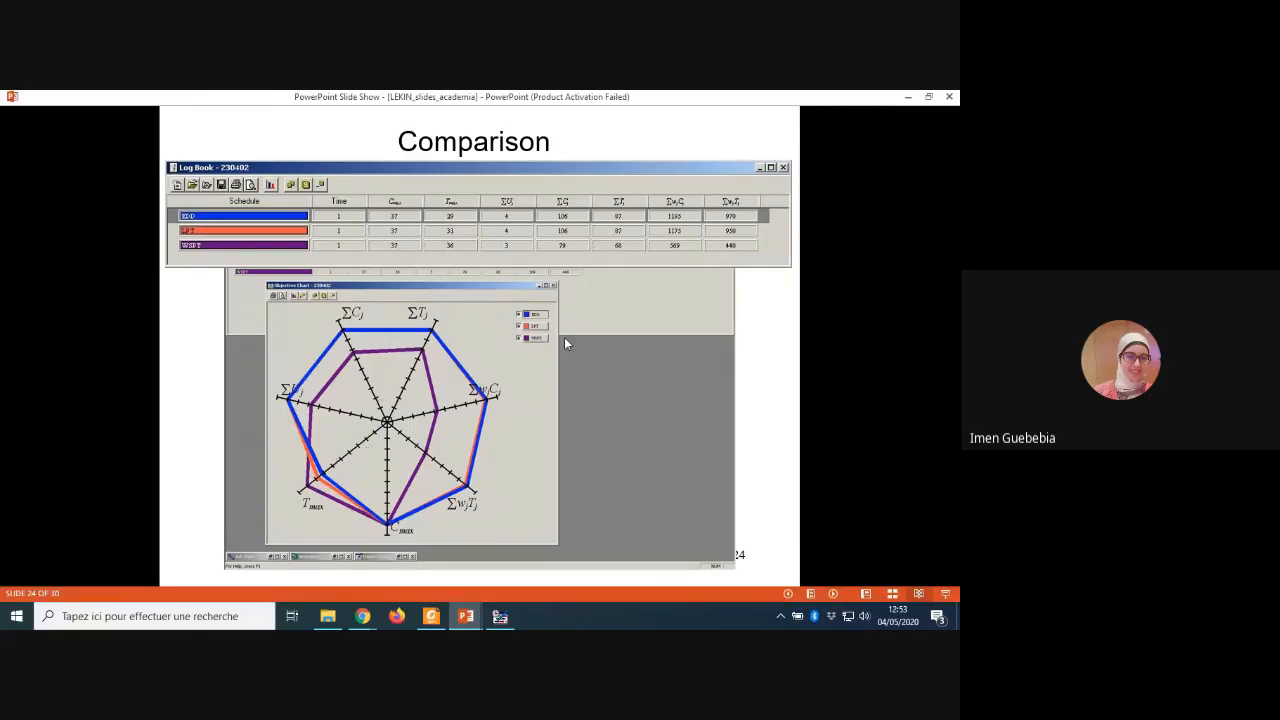
key("Right")
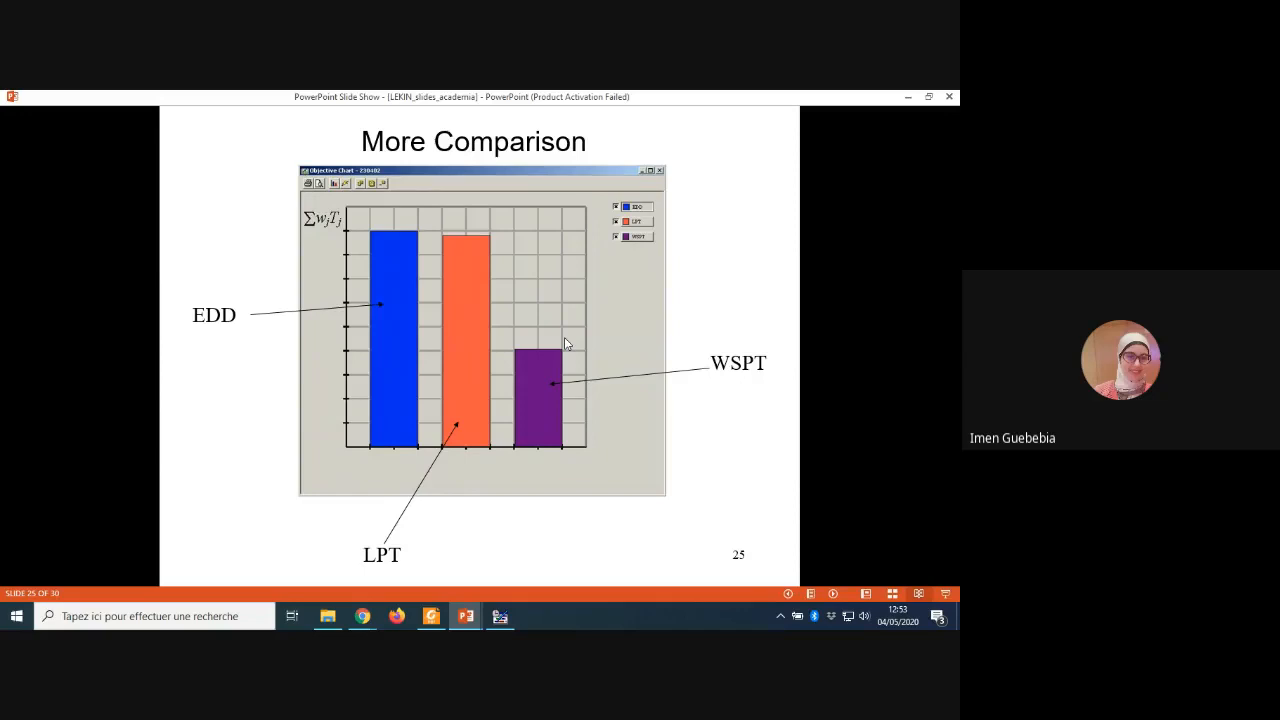
key("Right")
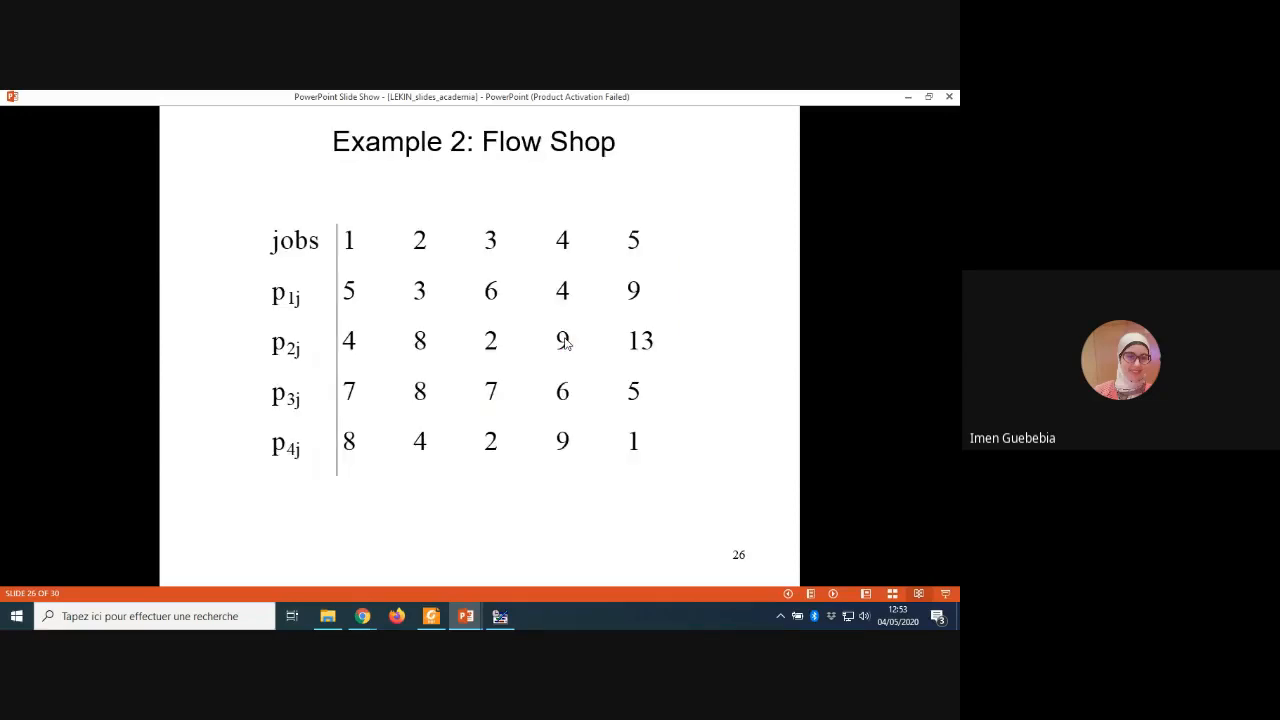
Step: Leave the slide show and select slide 26, "Example 2: Flow Shop", in the presentation
key("Escape")
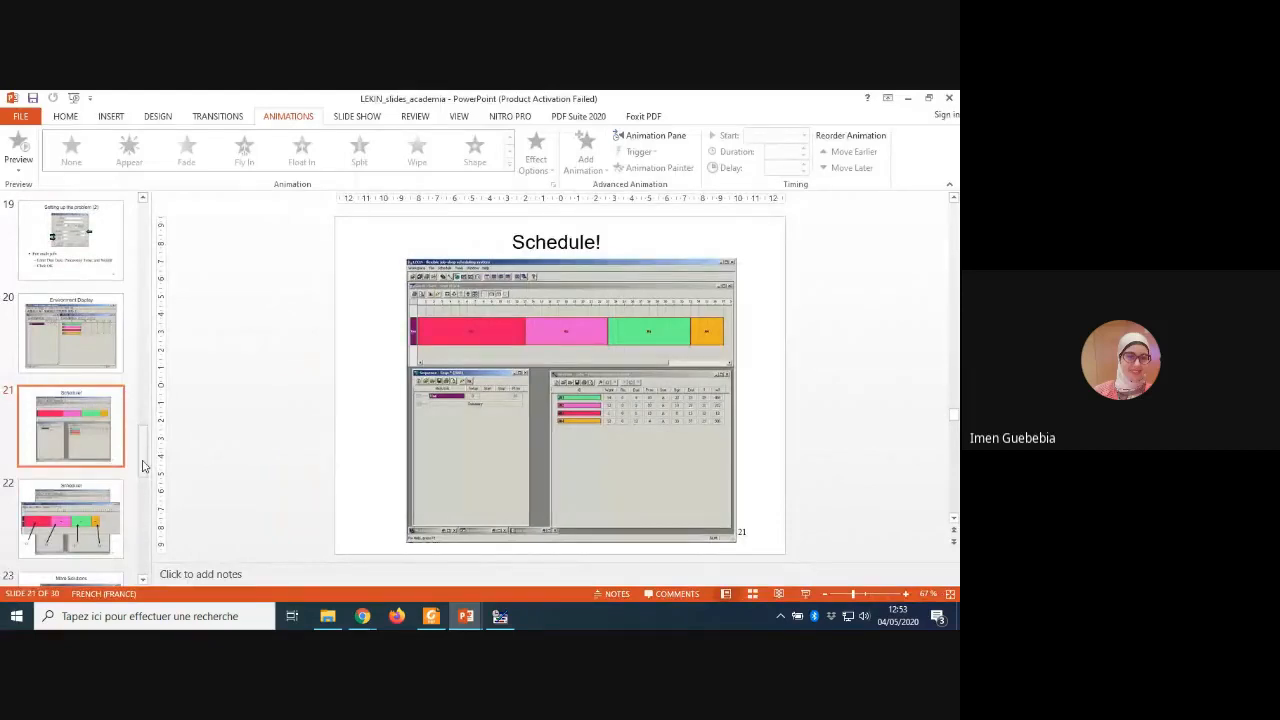
left_click_drag(143, 465, 143, 523)
right_click(144, 416)
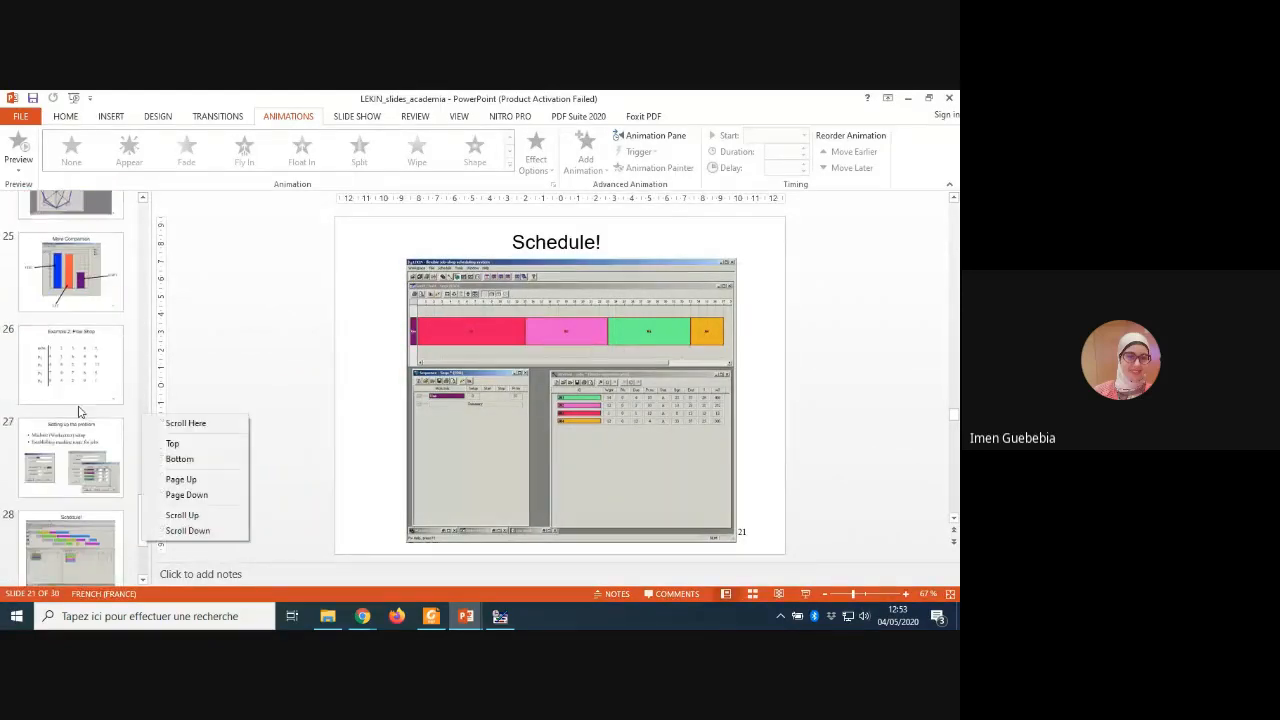
left_click(84, 376)
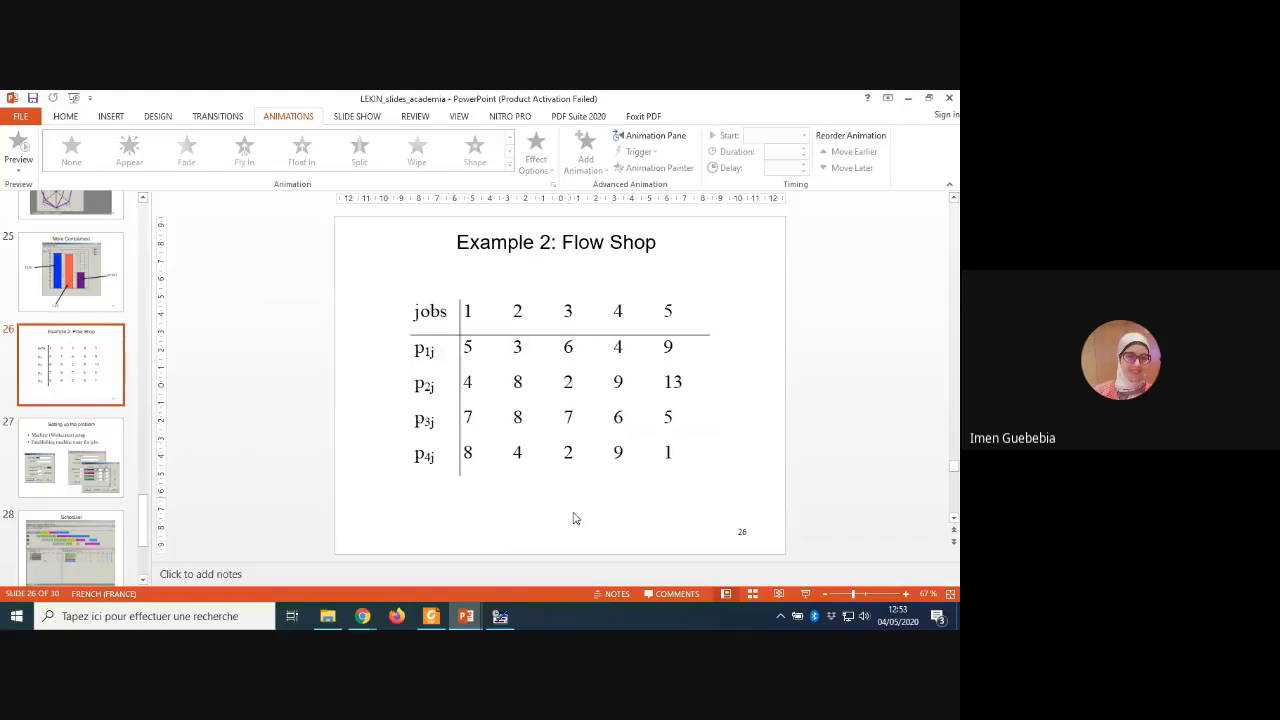
Step: Look at the LEKIN schedule and the Google Meet call, then return to the LEKIN_slides_academia presentation in PowerPoint
left_click(472, 621)
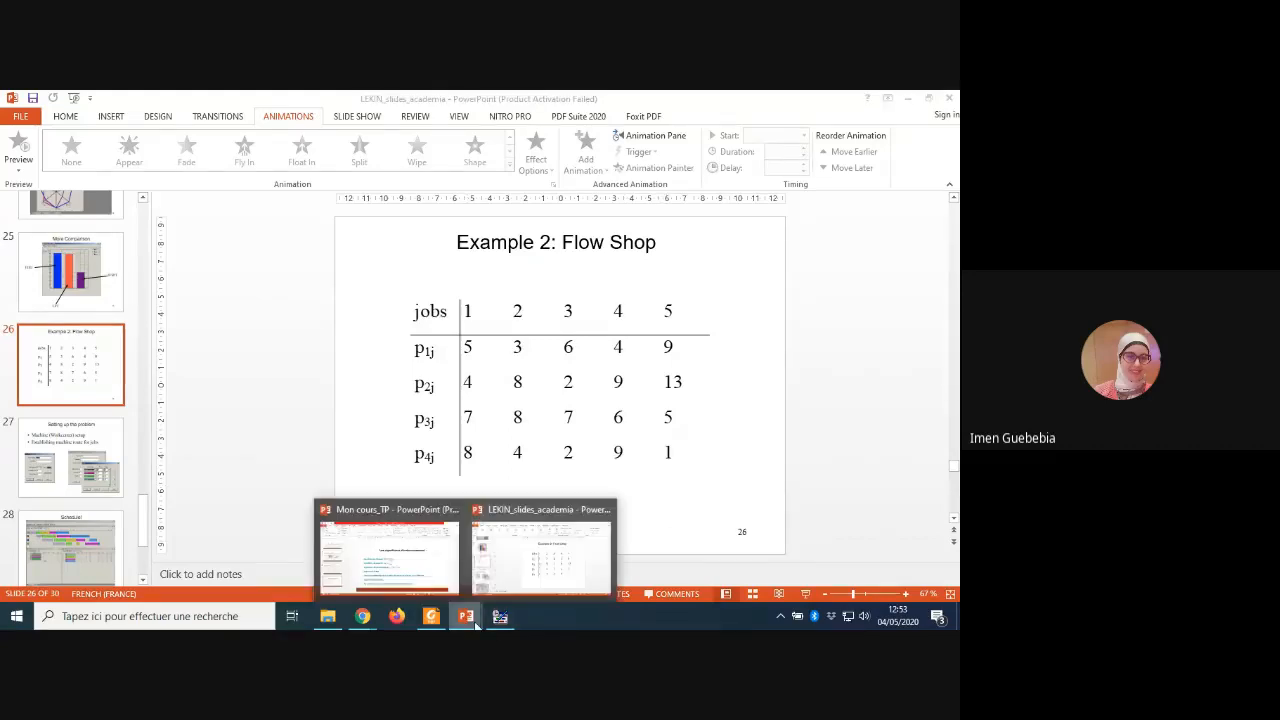
left_click(498, 617)
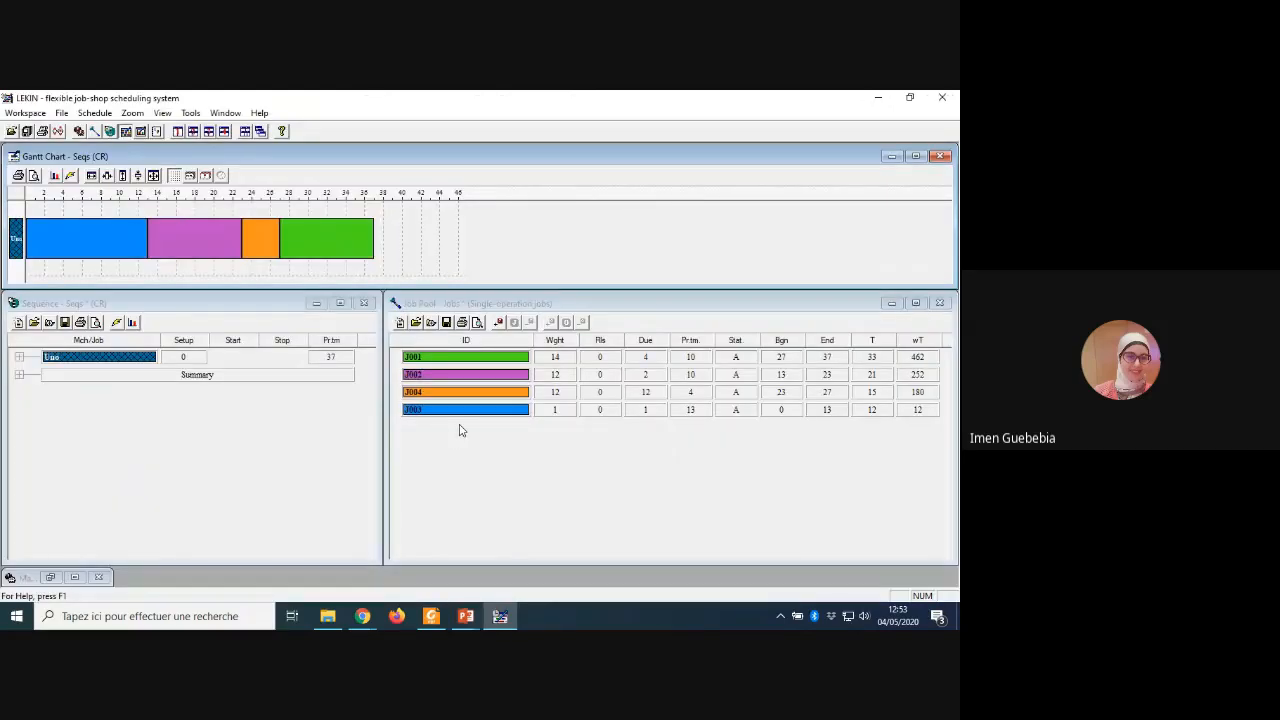
left_click(359, 624)
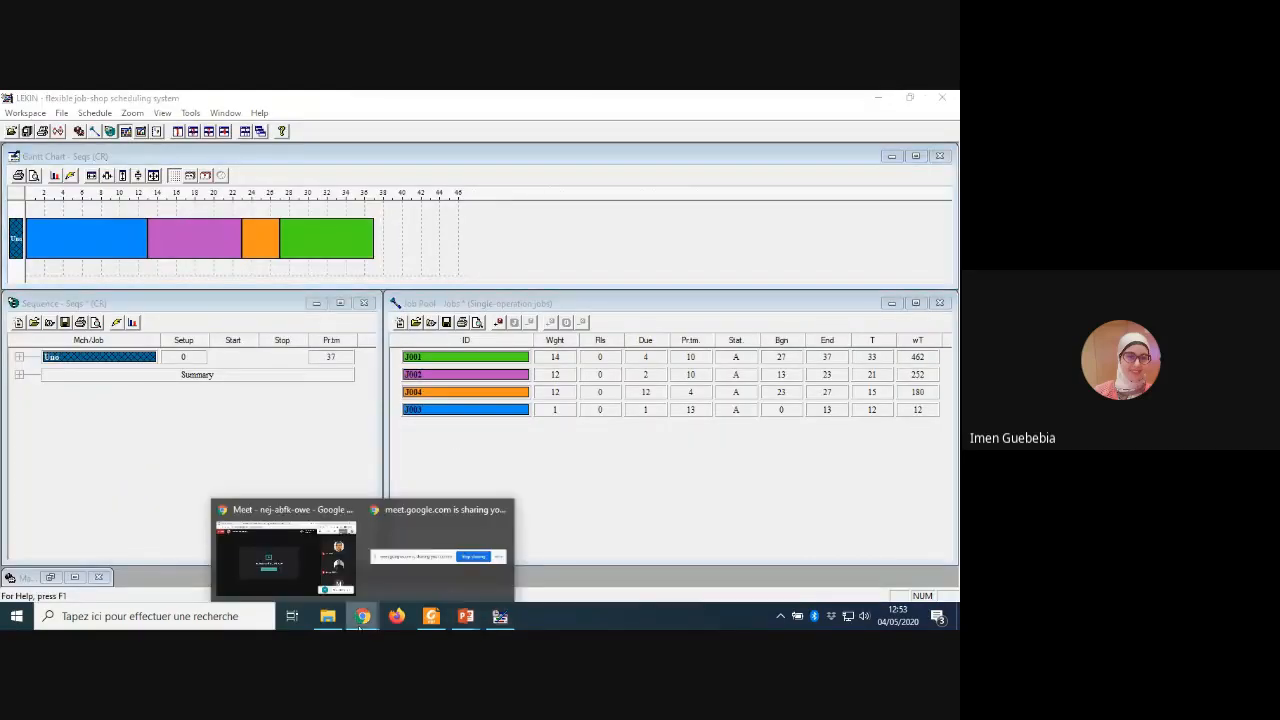
left_click(325, 587)
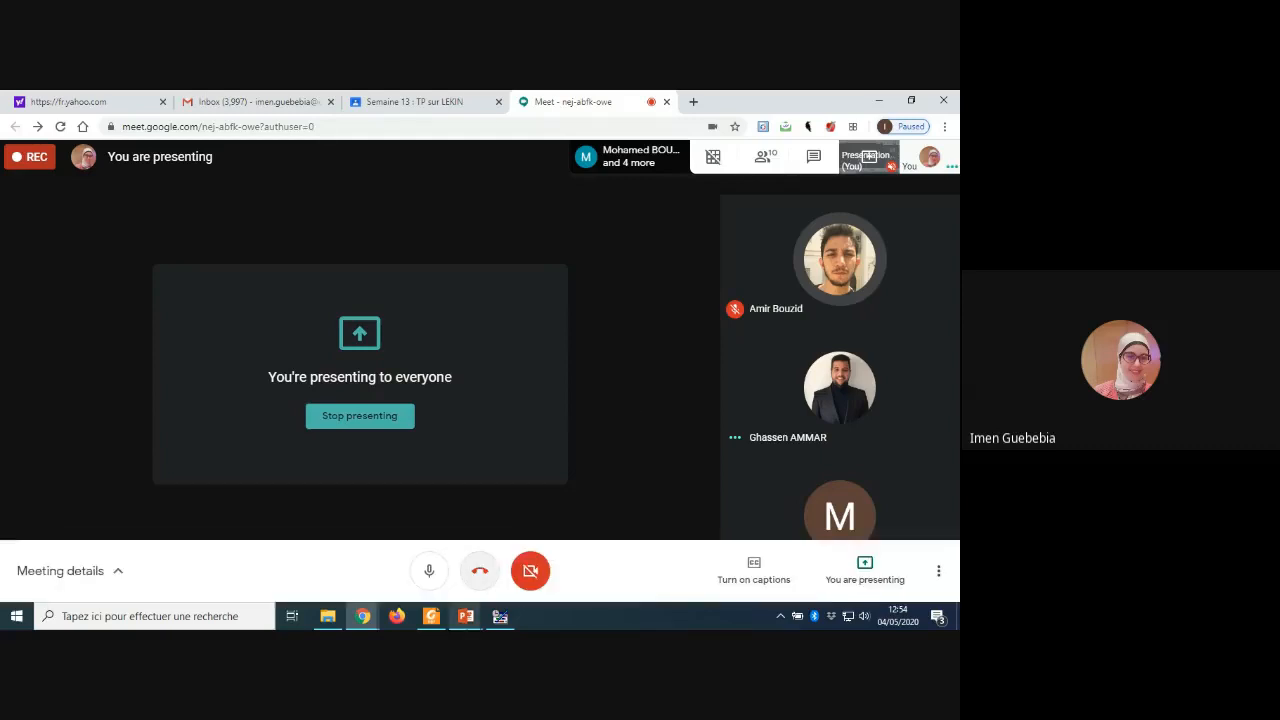
mouse_move(481, 608)
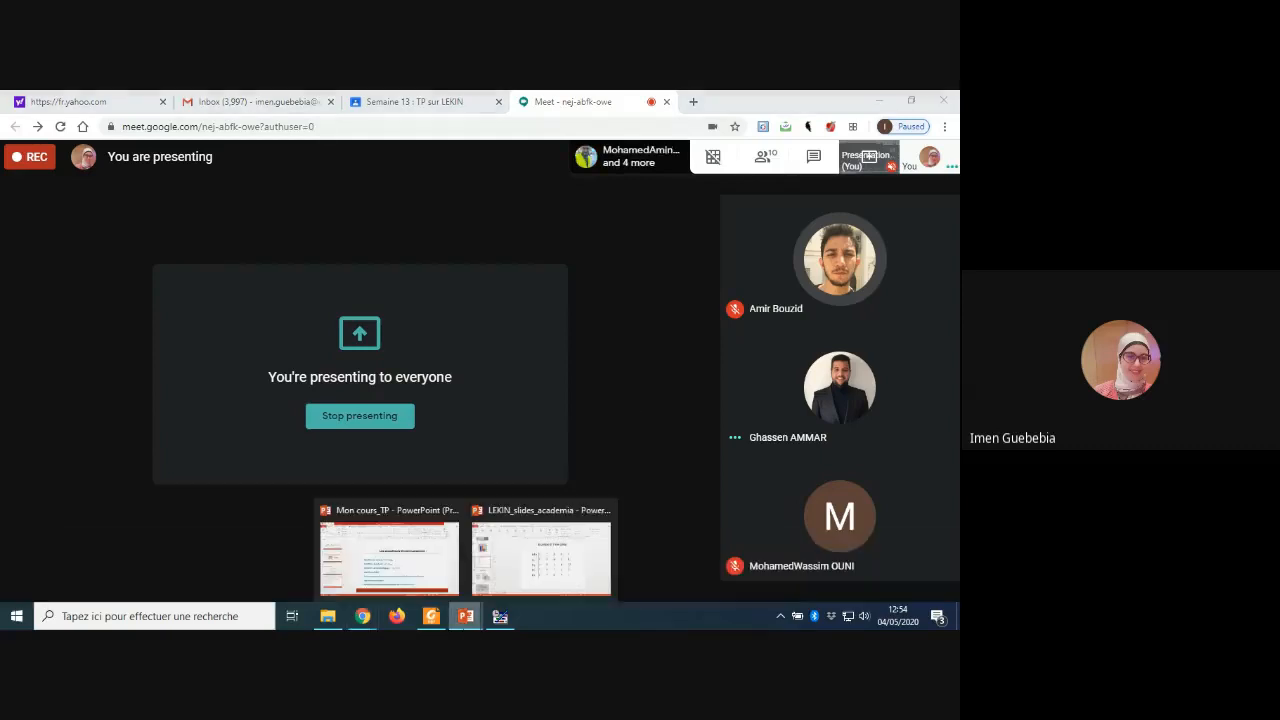
left_click(533, 573)
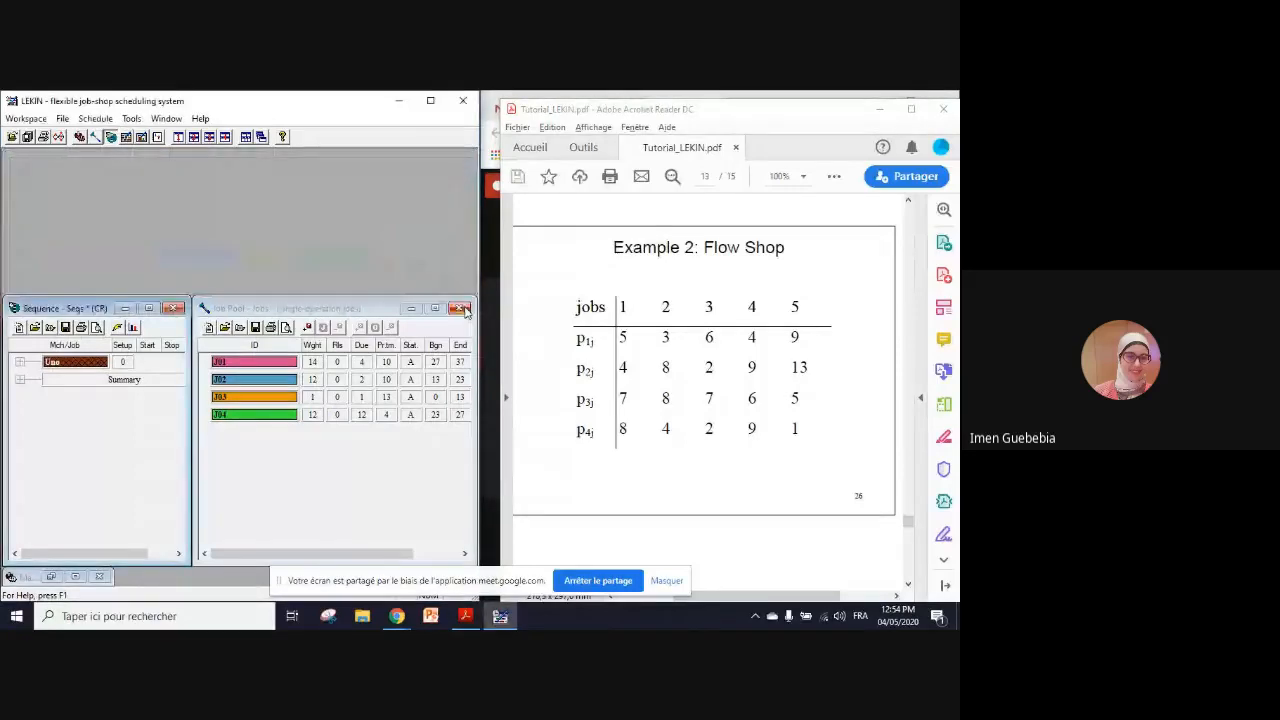
Step: Close the Job Pool, Sequence and Machine Park windows in LEKIN, widening the program window slightly
left_click(463, 309)
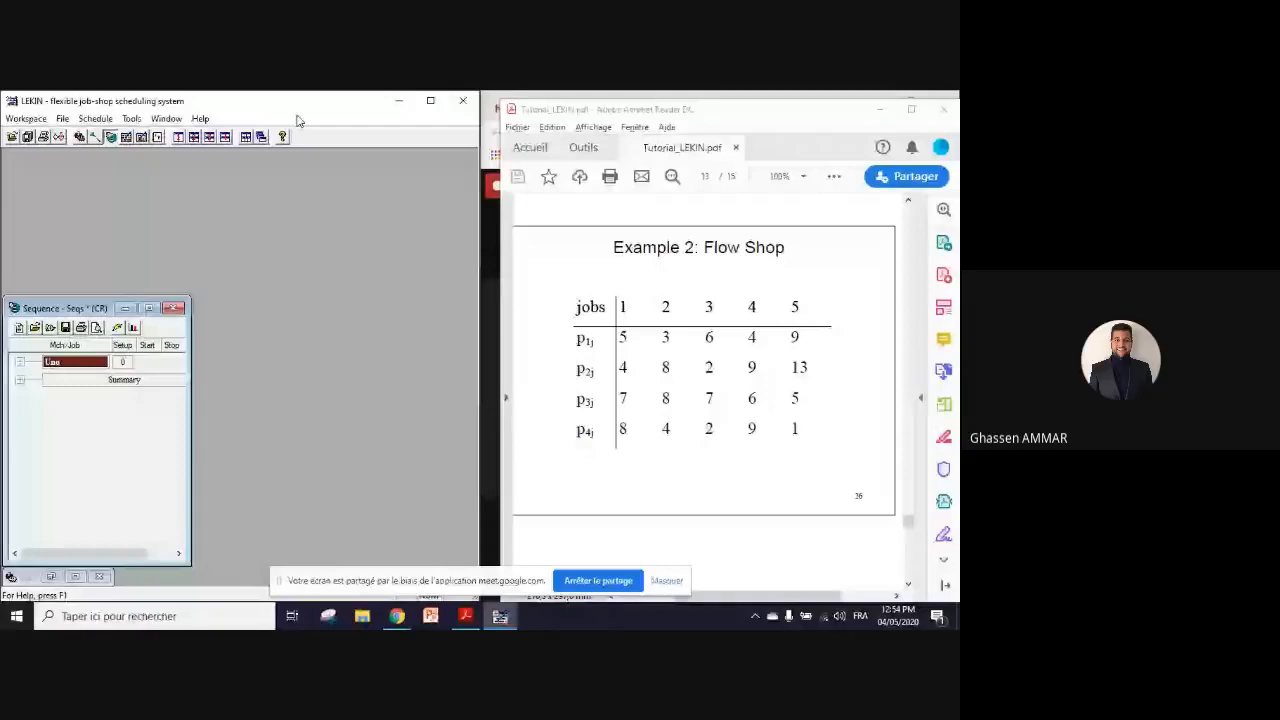
left_click_drag(481, 231, 497, 231)
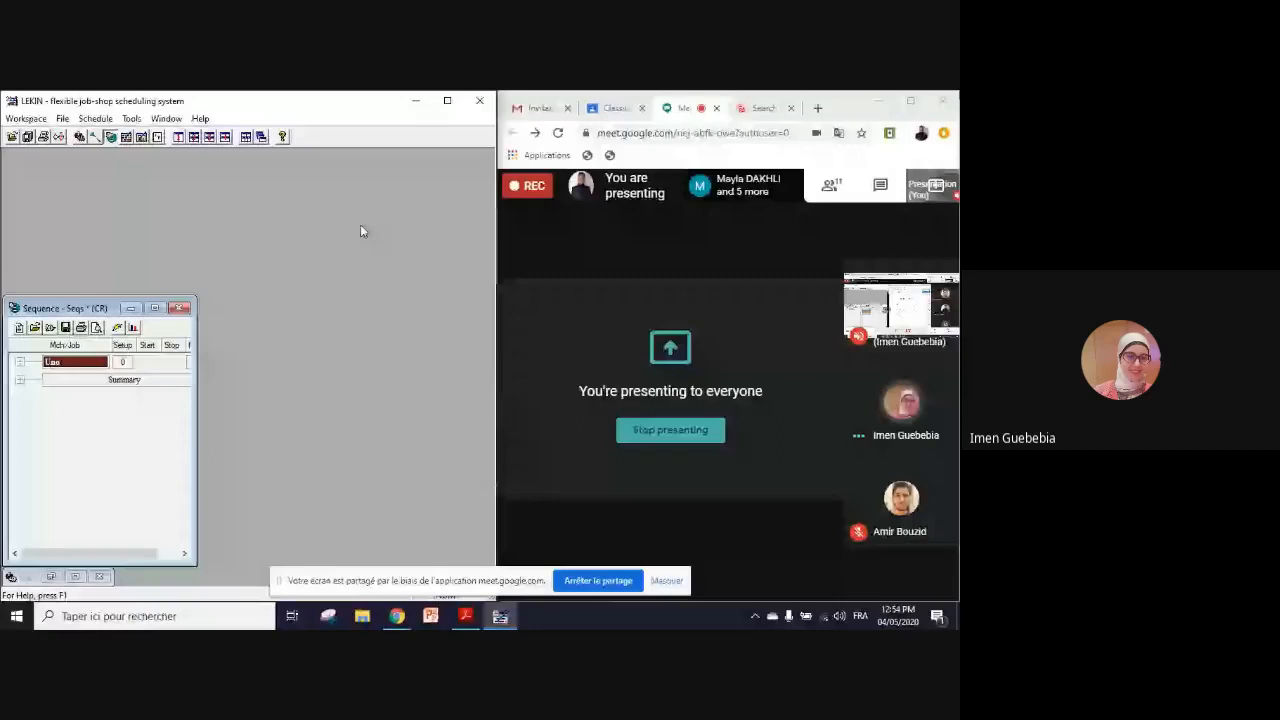
left_click(178, 309)
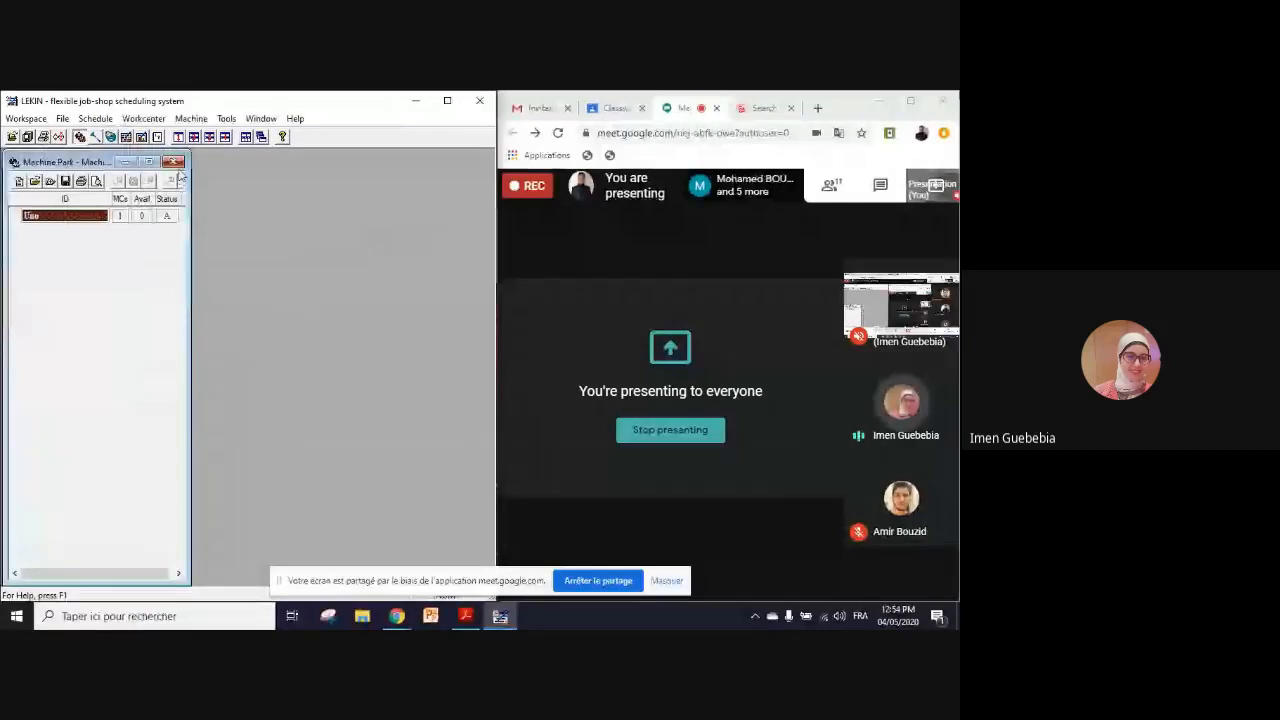
left_click(175, 162)
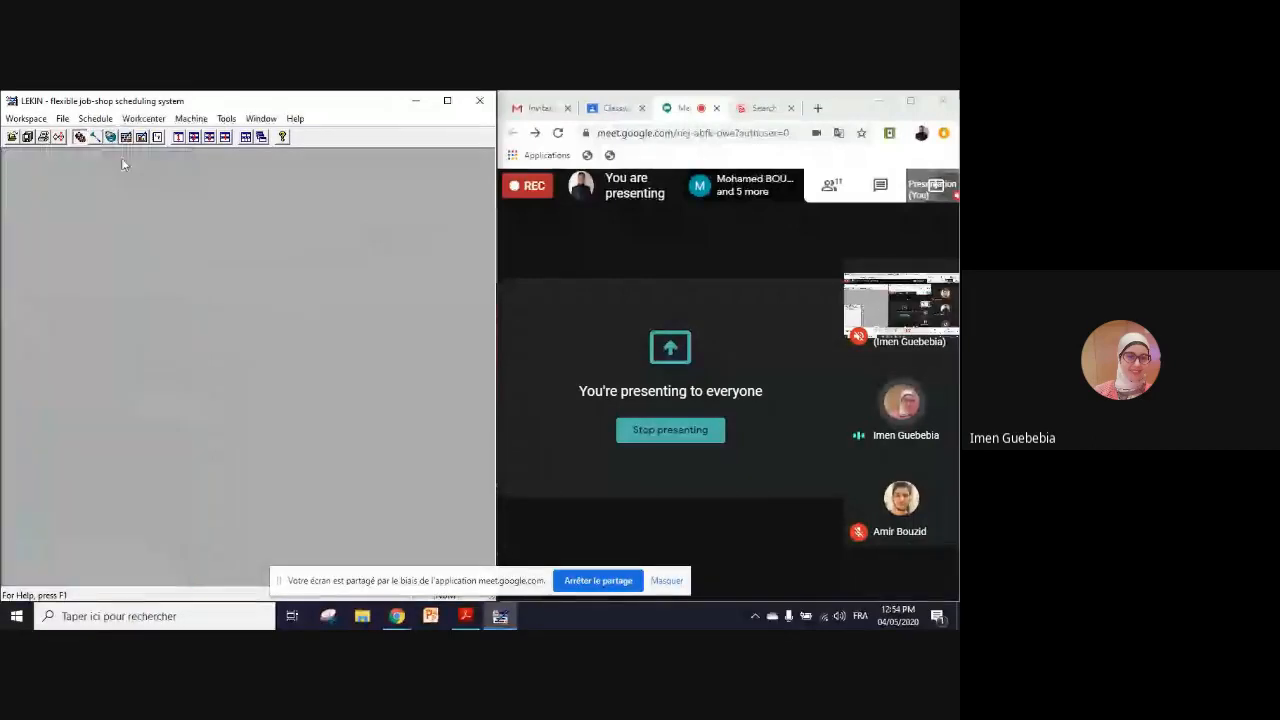
Step: Start a new workspace and save the changed Jobs file, accepting the ASUS user folder as its location
left_click(25, 118)
left_click(36, 135)
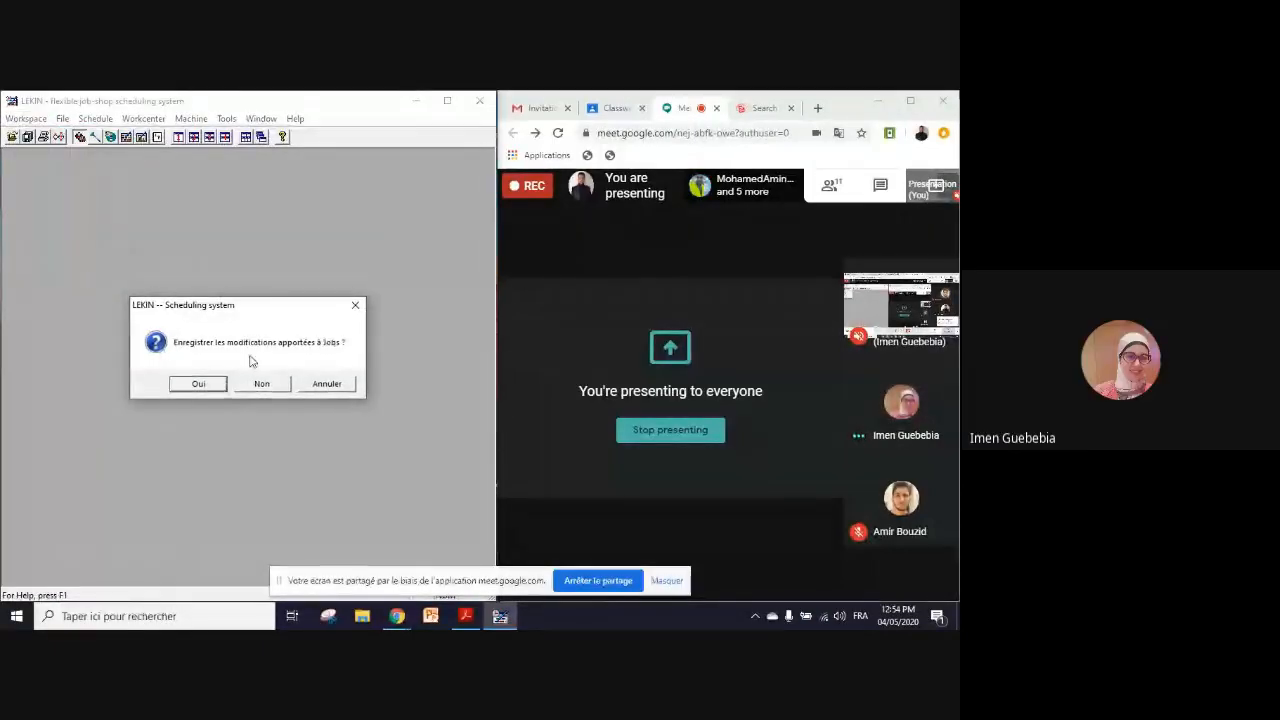
left_click(198, 384)
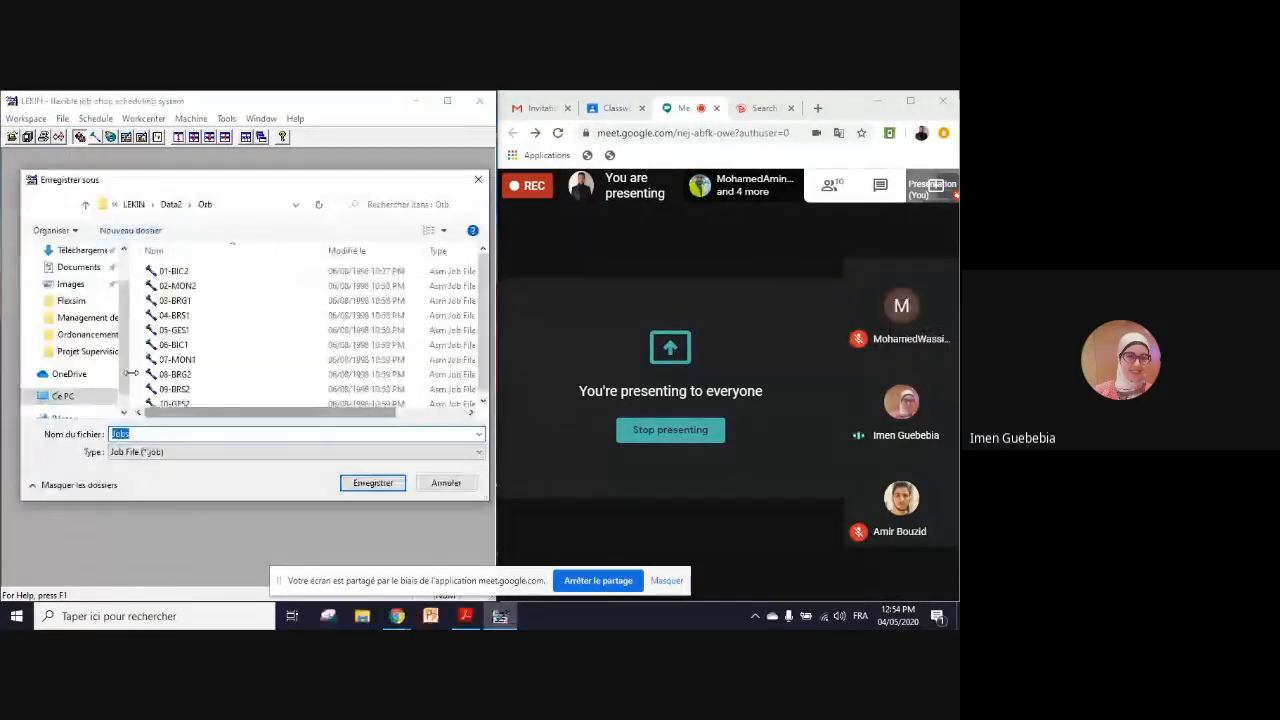
left_click(363, 485)
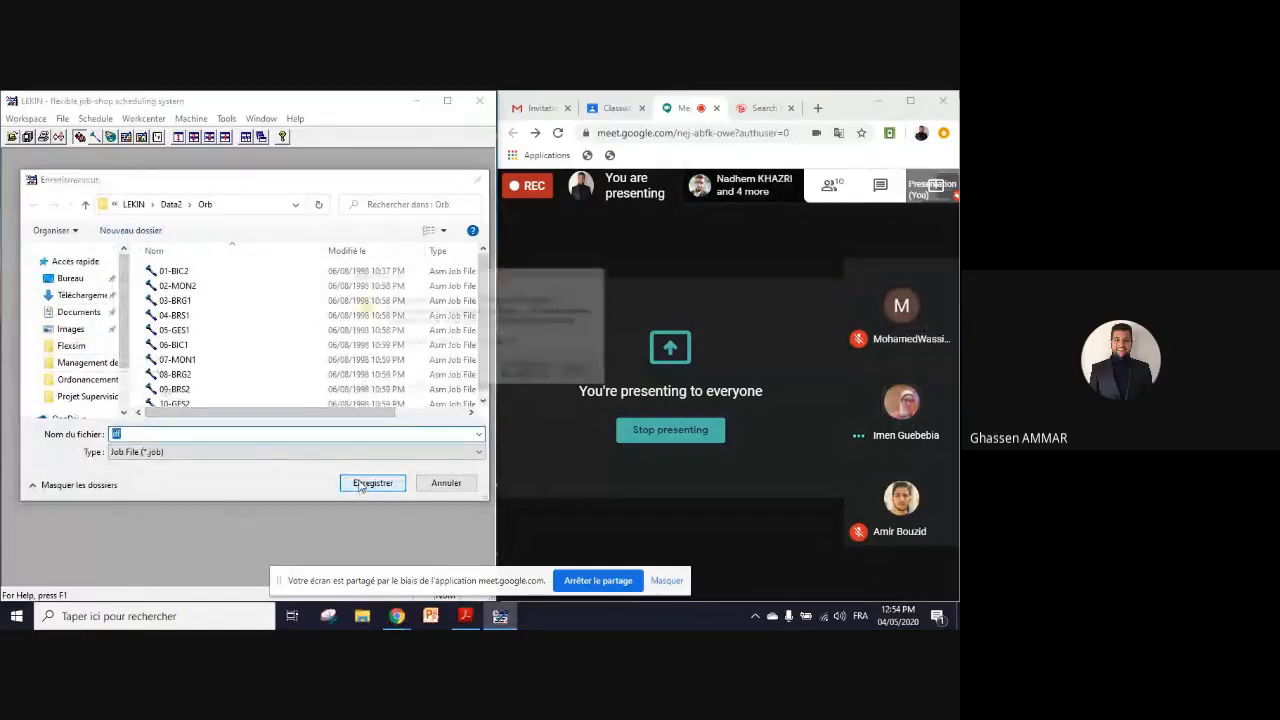
left_click(535, 377)
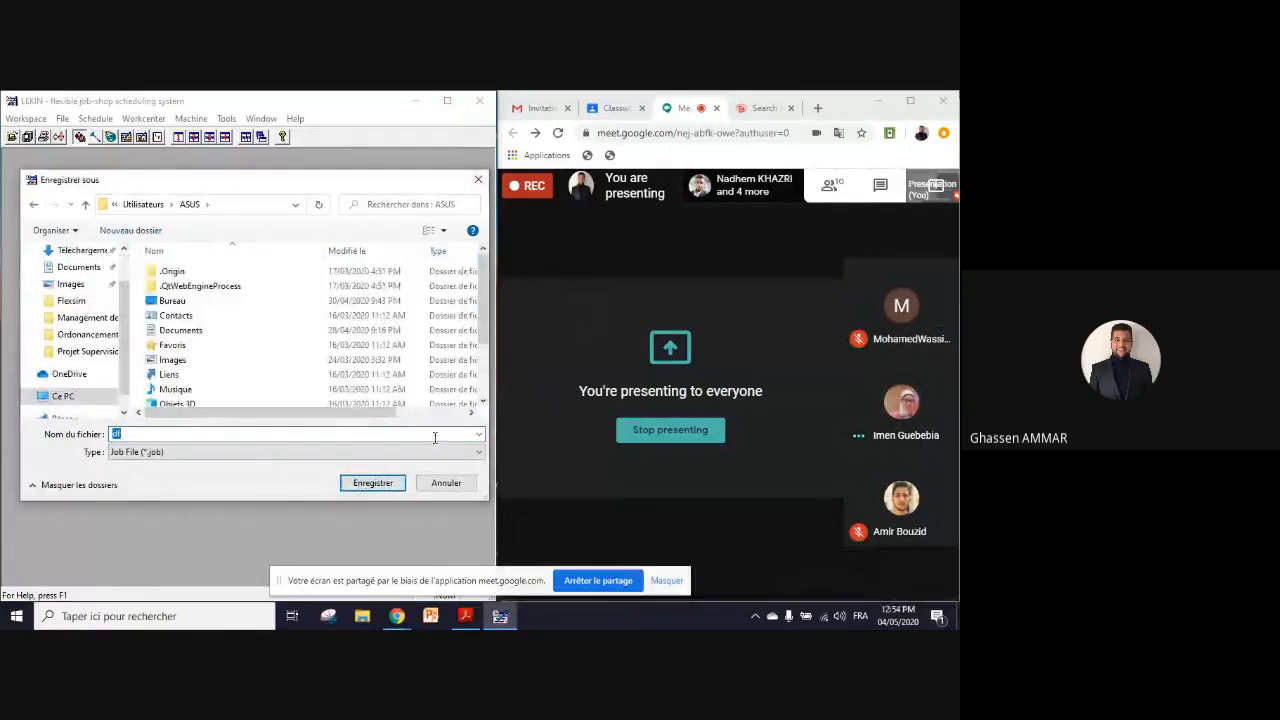
left_click(398, 484)
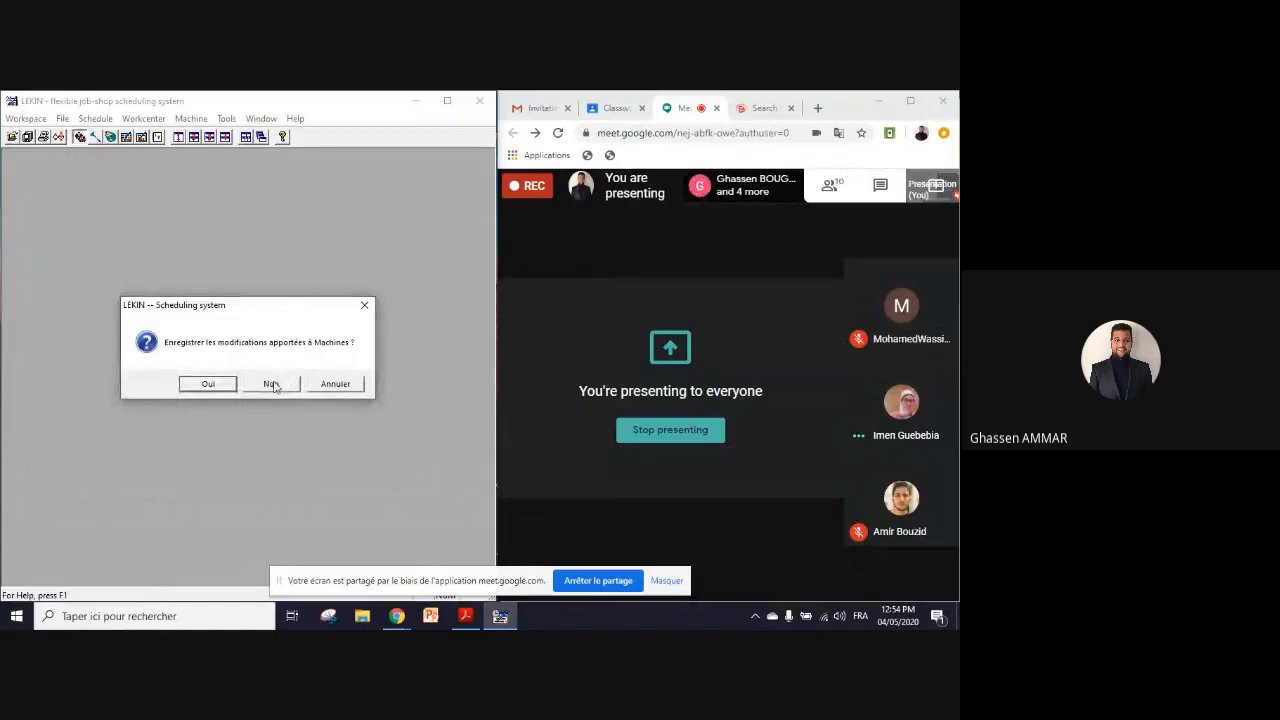
Step: Abandon the first Machines save, restart the new workspace with the Machines changes saved, and choose the Flow Shop environment
left_click(207, 384)
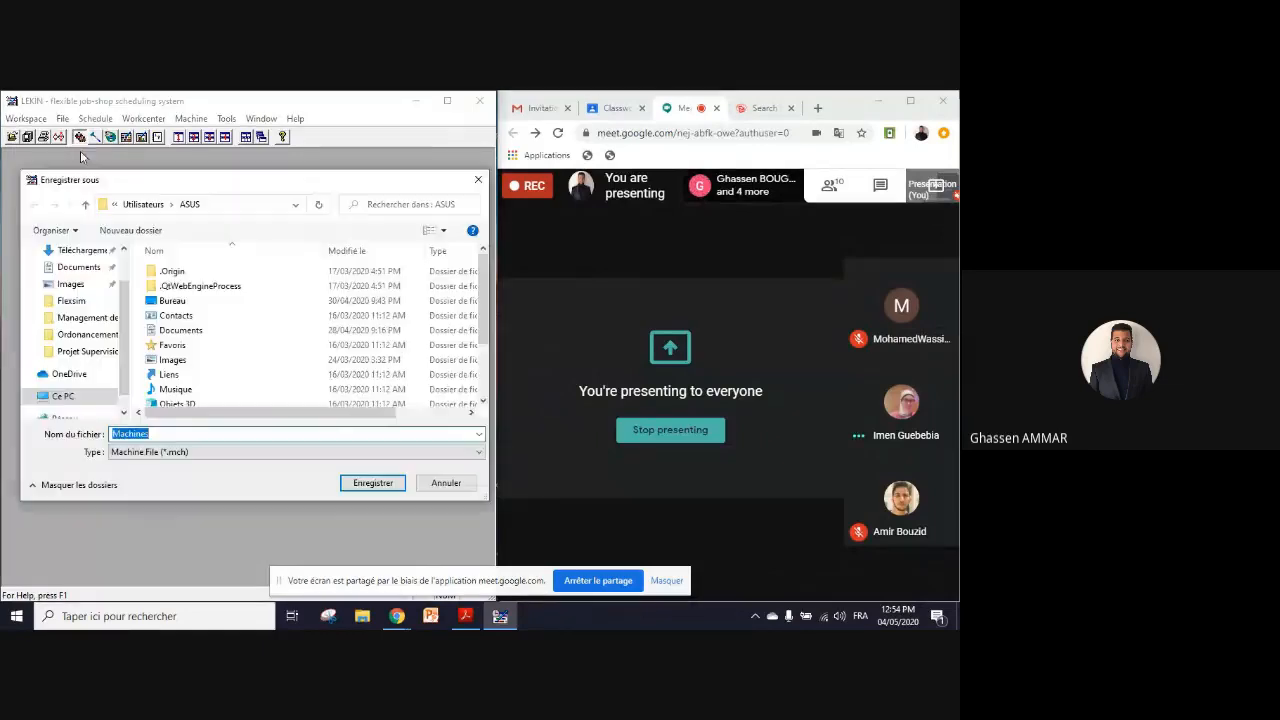
left_click(476, 180)
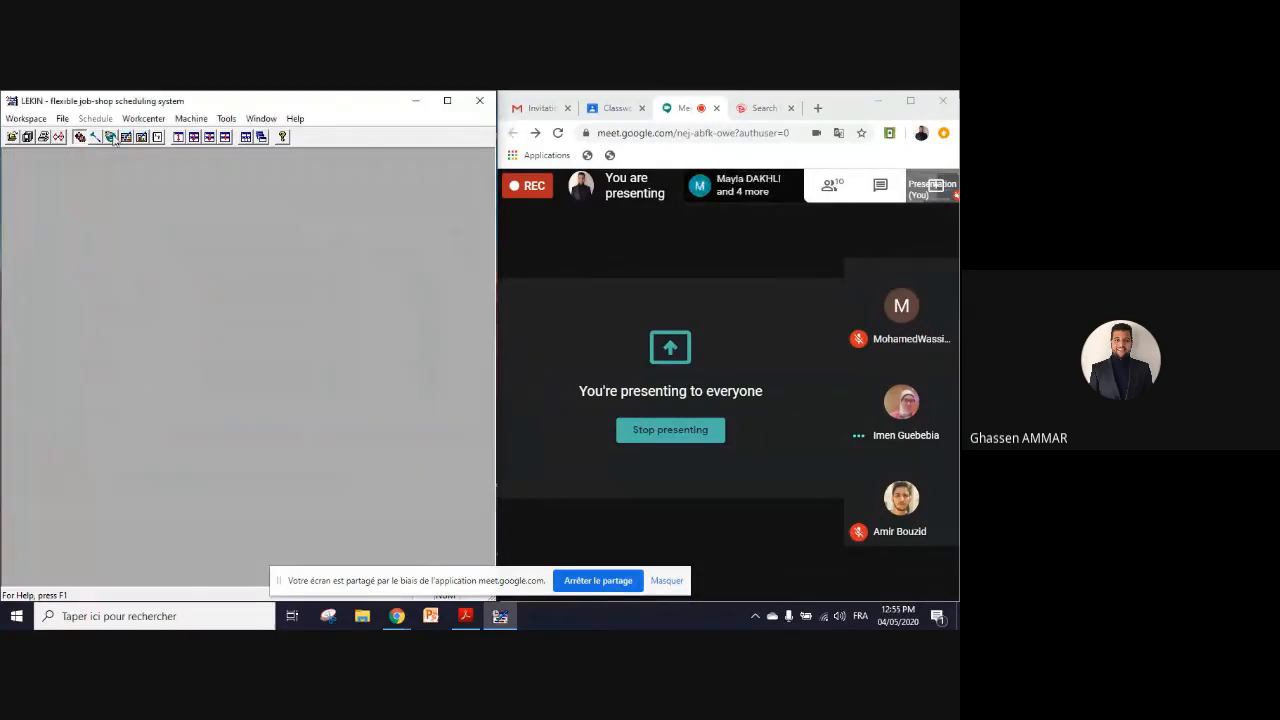
left_click(62, 118)
left_click(36, 120)
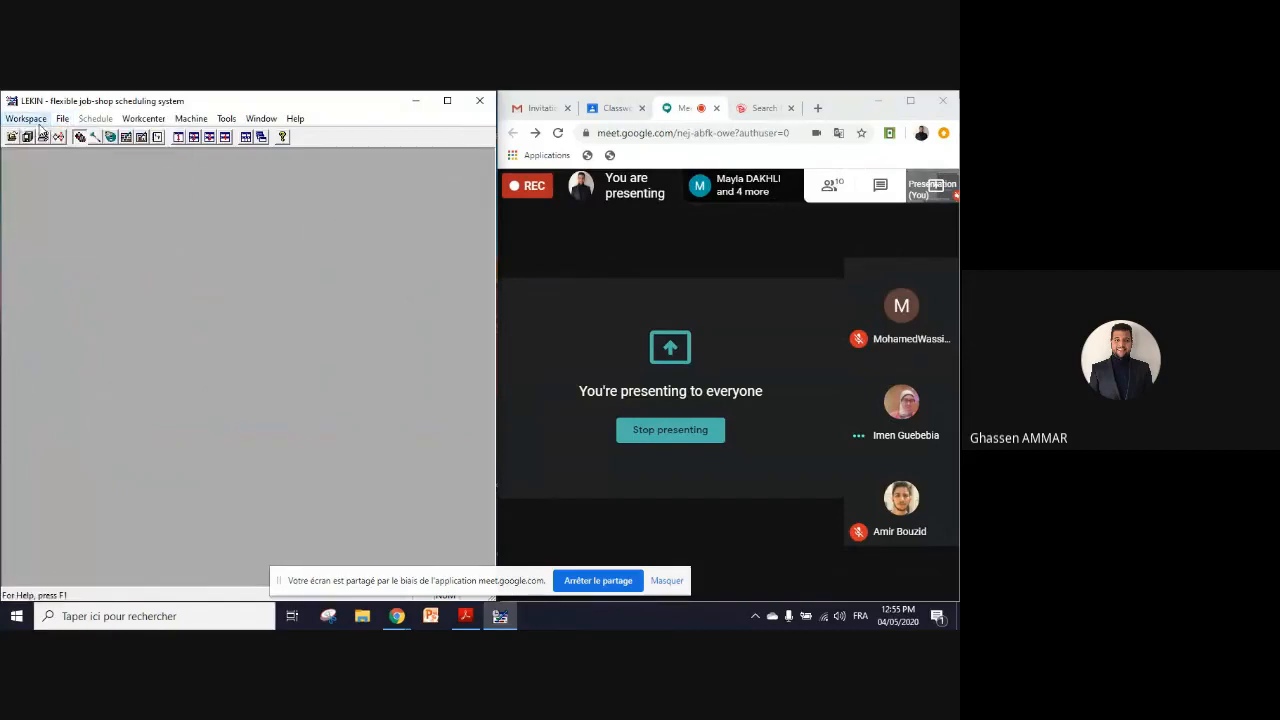
left_click(36, 120)
left_click(34, 136)
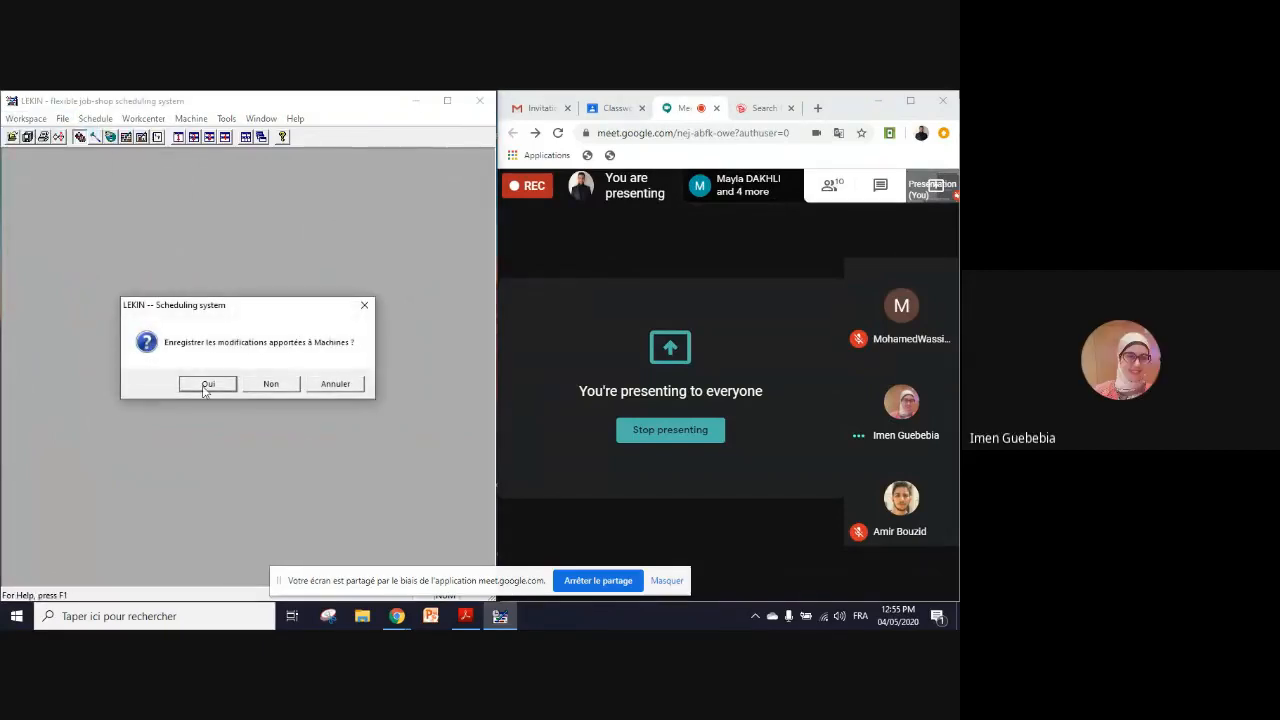
left_click(204, 386)
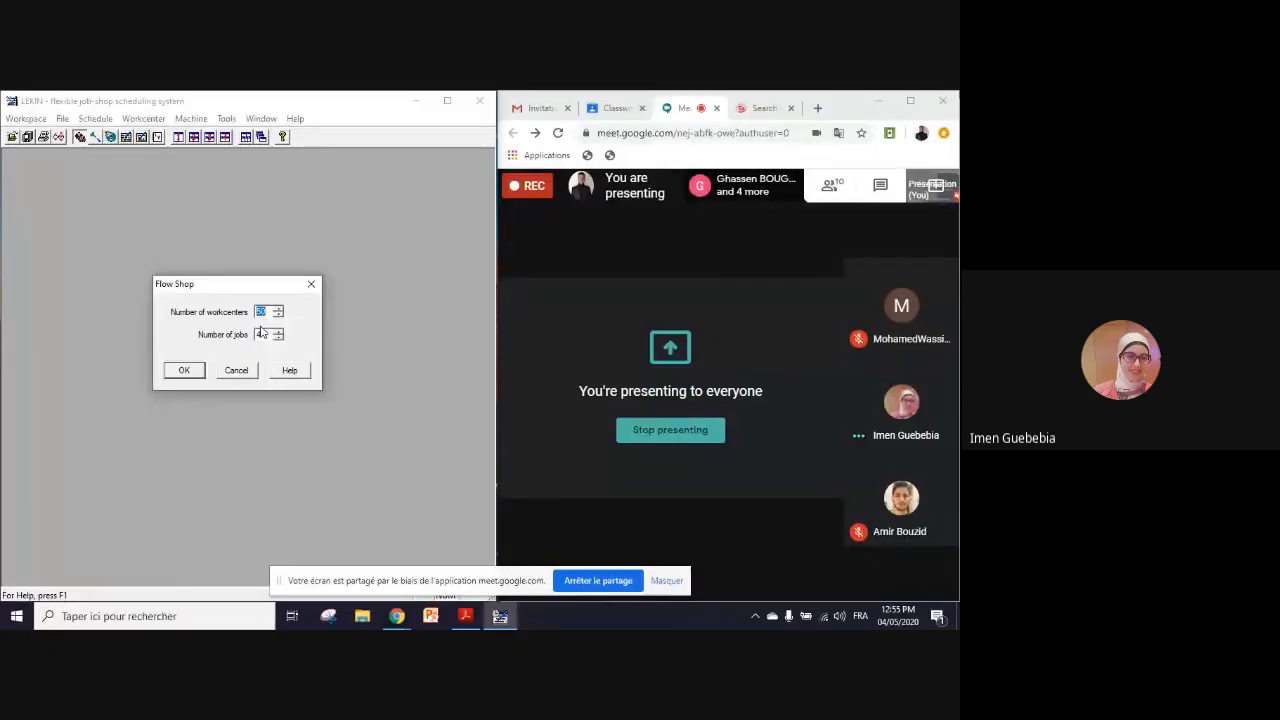
Step: Bring up Tutorial_LEKIN.pdf on the Example 2 flow shop table and narrow its Acrobat Reader window
key("alt+Tab")
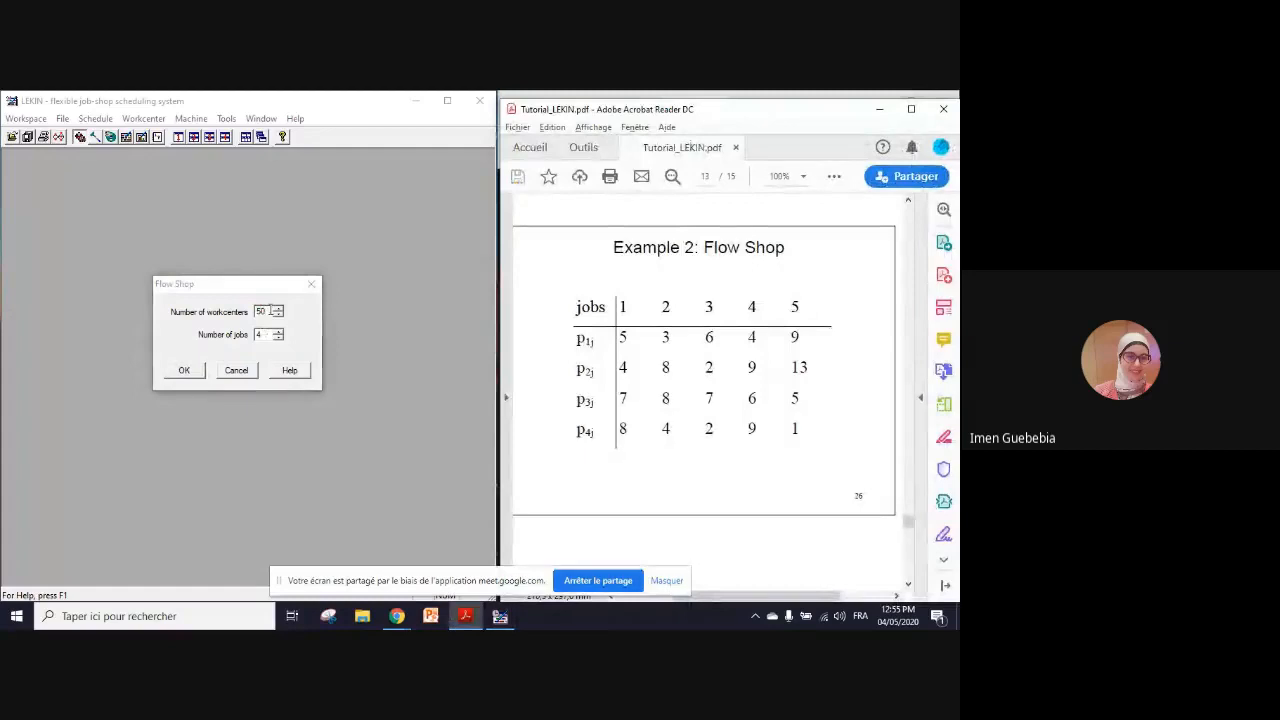
left_click_drag(497, 214, 640, 223)
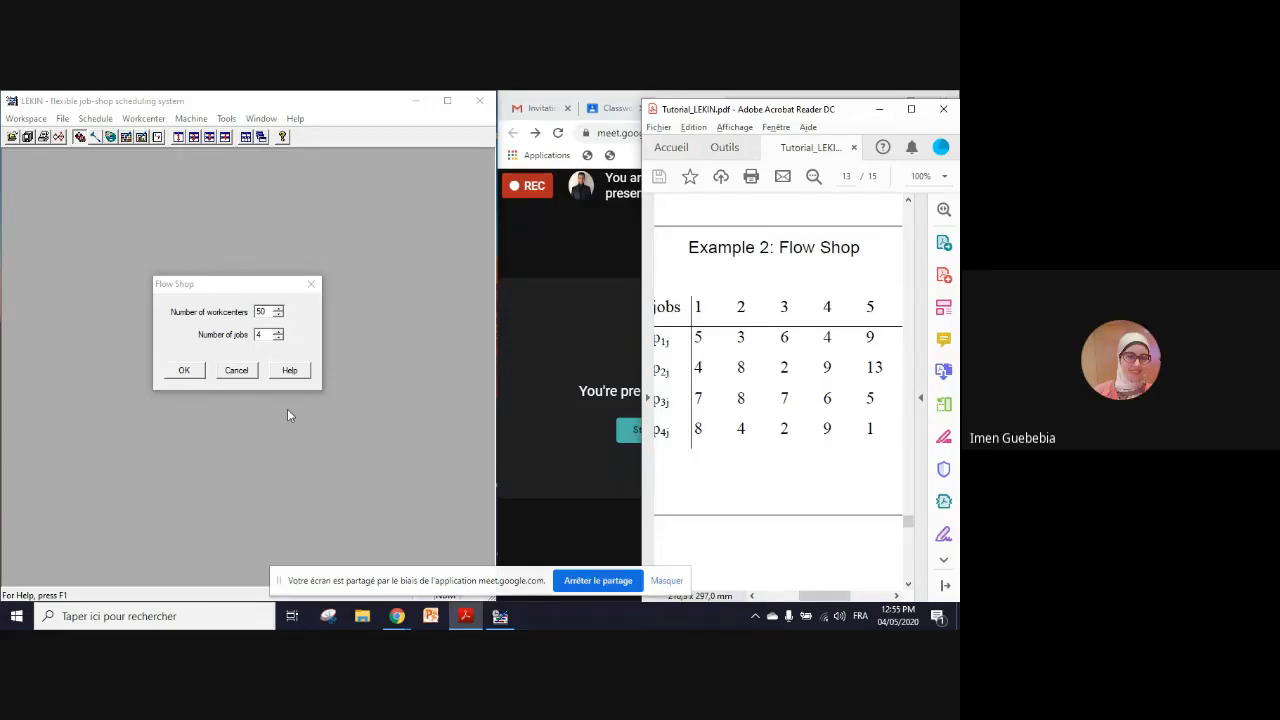
Step: Switch to the Google Meet call in Chrome and toggle the microphone
left_click(590, 486)
left_click(557, 565)
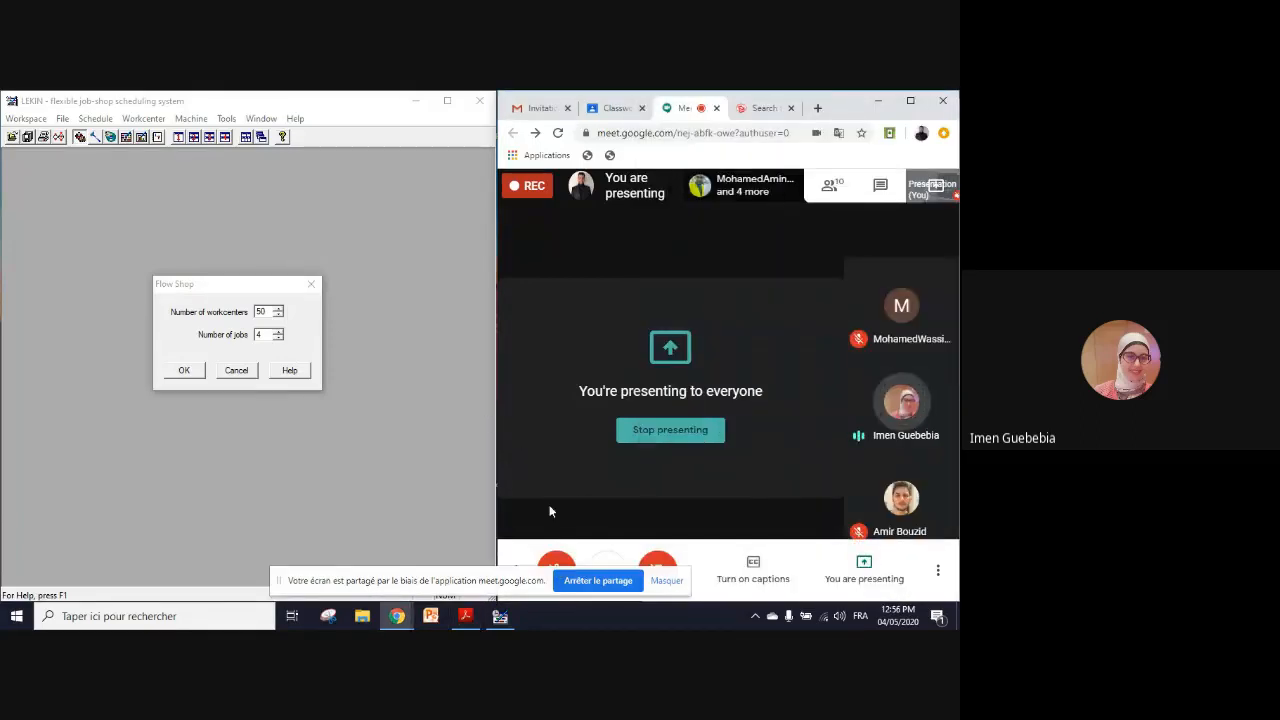
left_click(557, 563)
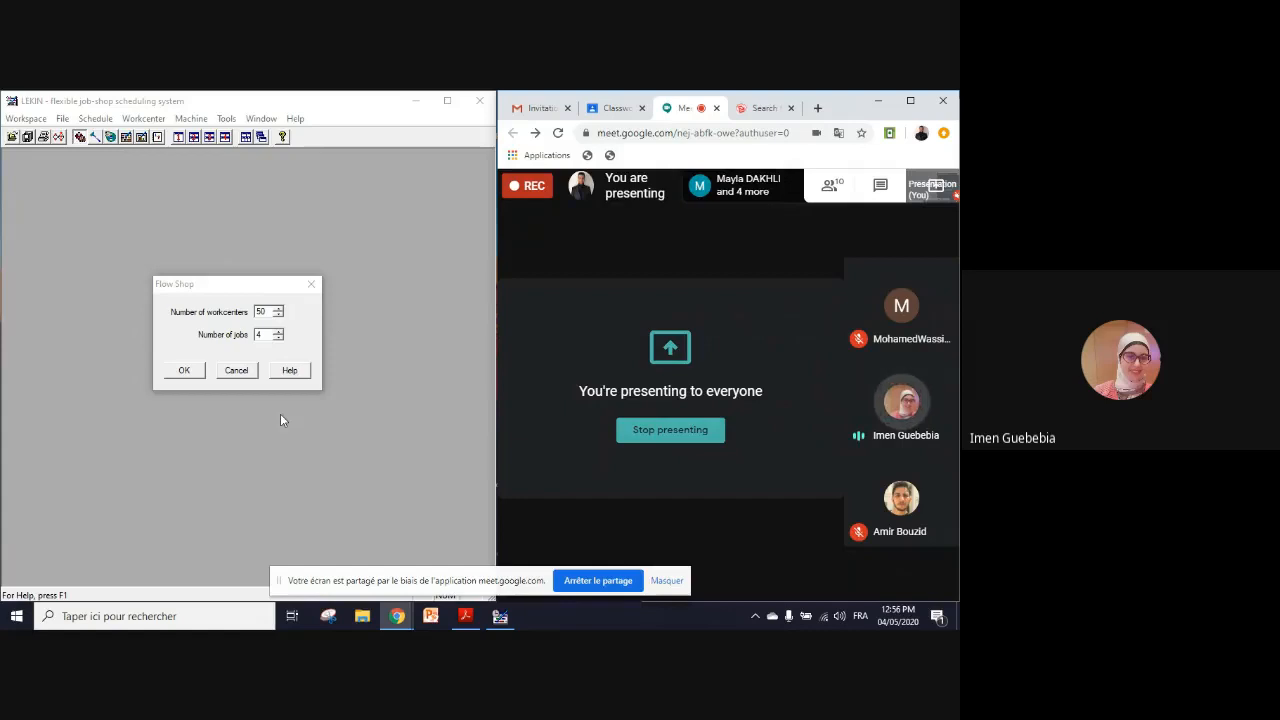
Step: Return to the tutorial table and define the LEKIN flow shop with 4 workcenters and 5 jobs
key("alt+Tab")
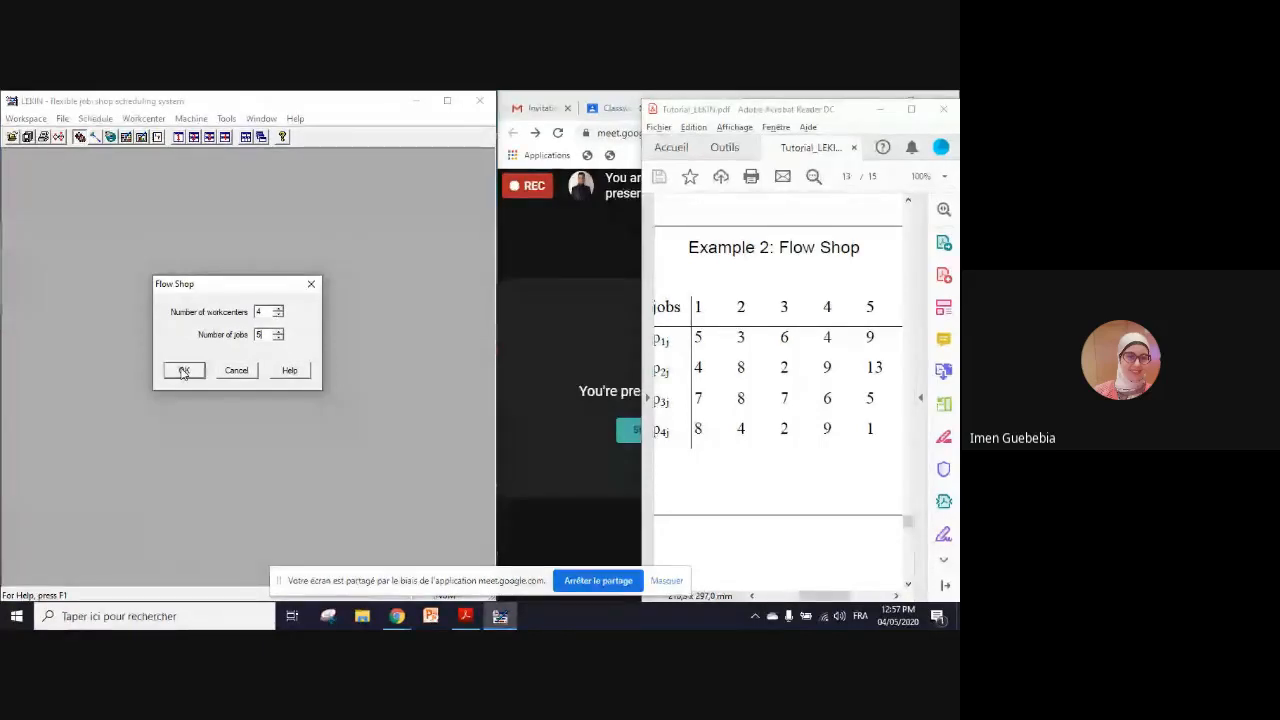
left_click(184, 370)
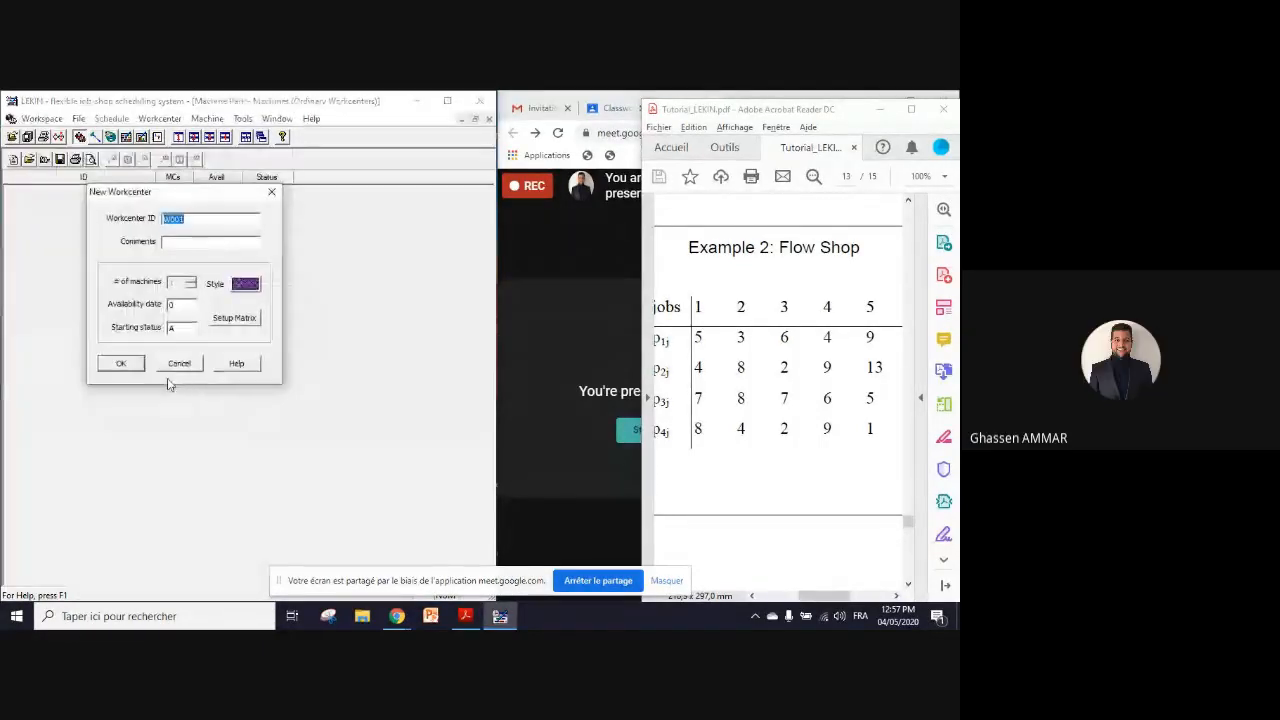
left_click(180, 304)
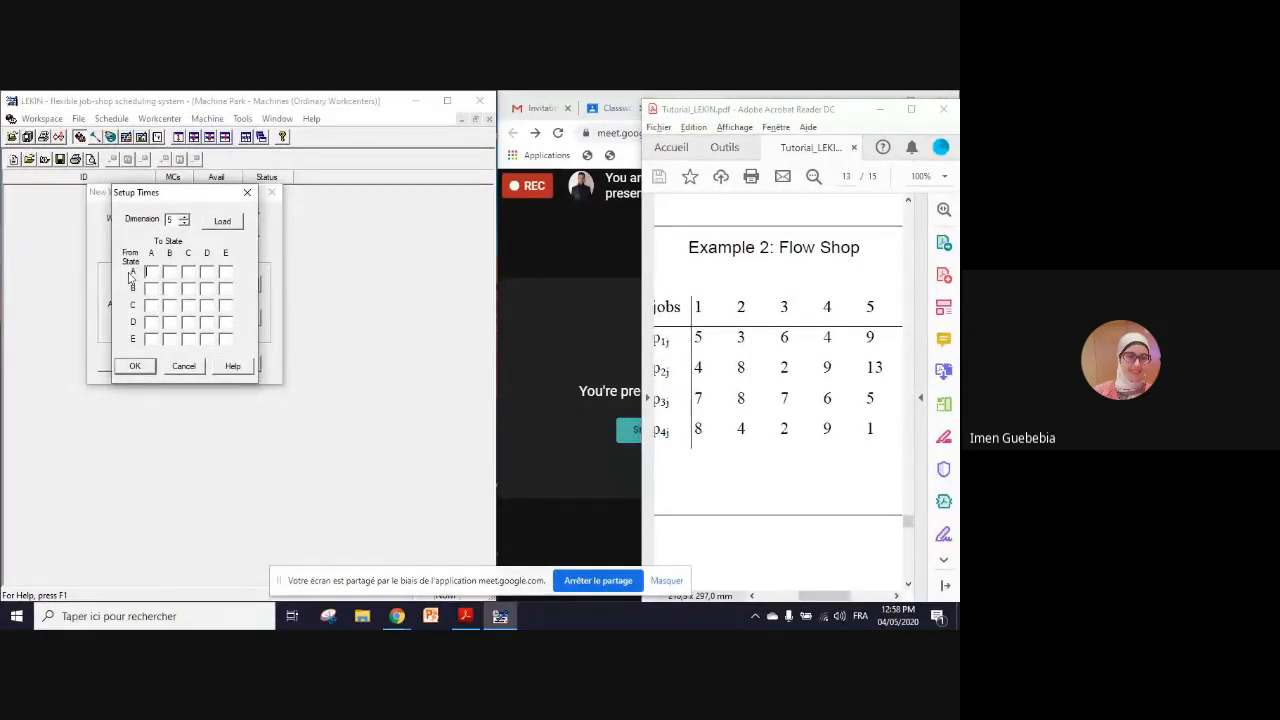
left_click(196, 366)
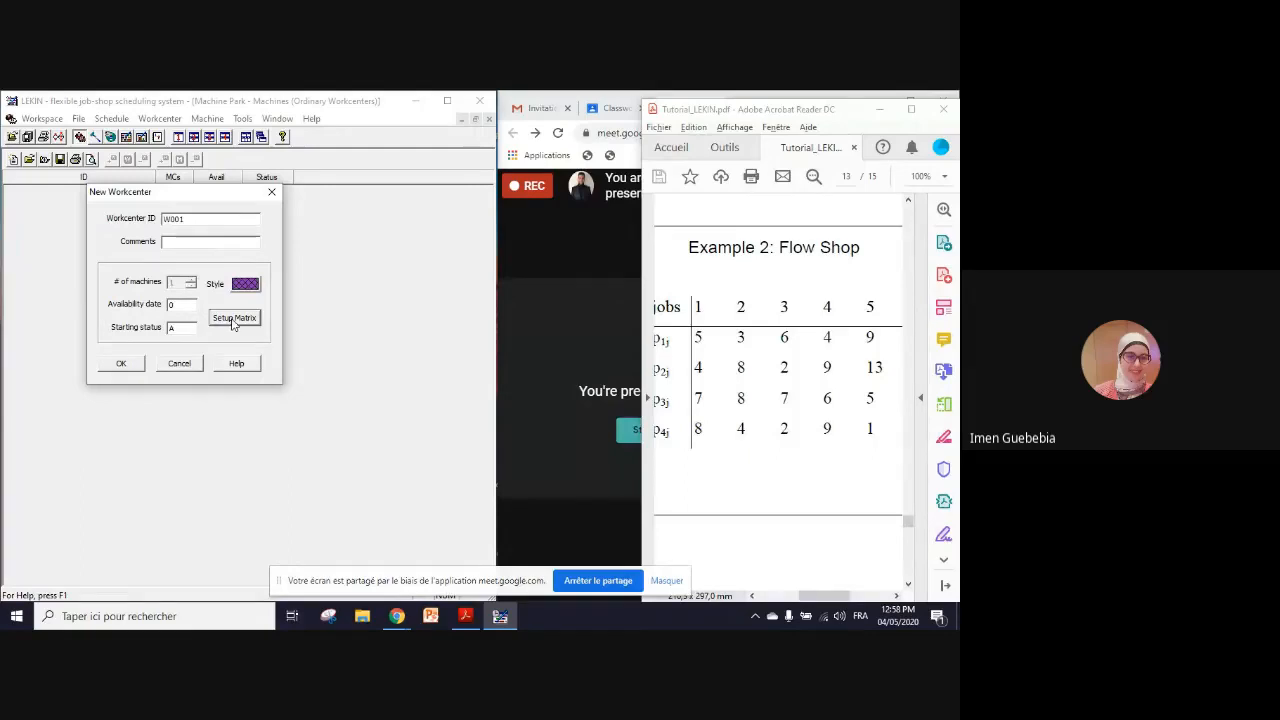
left_click(268, 200)
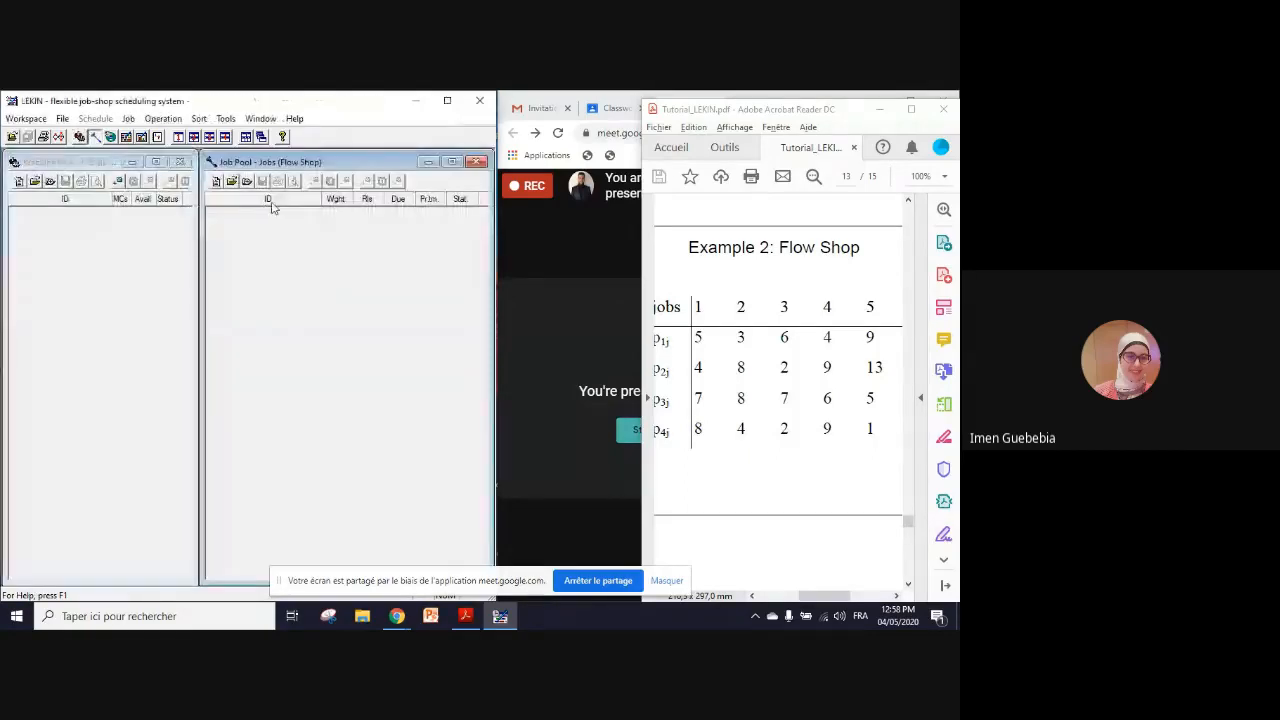
left_click(477, 162)
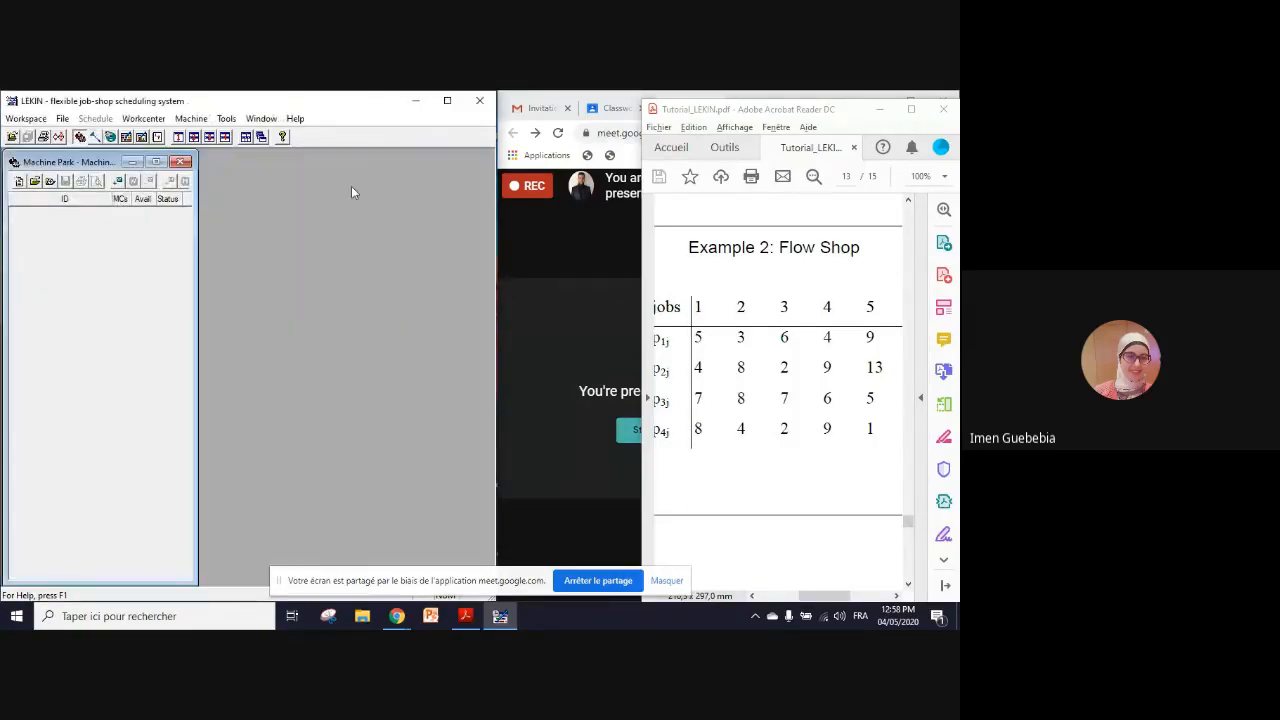
left_click(180, 162)
Step: Create a new Flow Shop workspace in LEKIN with 4 workcenters and 5 jobs
left_click(26, 118)
left_click(38, 134)
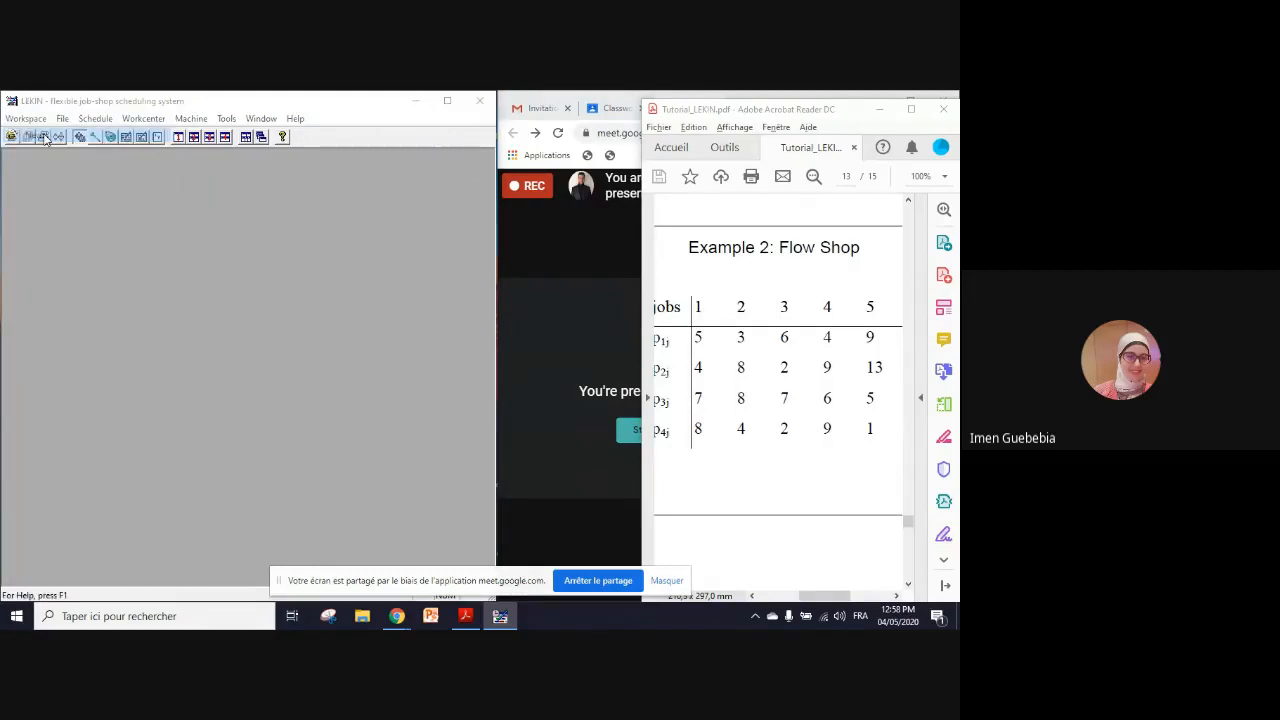
left_click(175, 348)
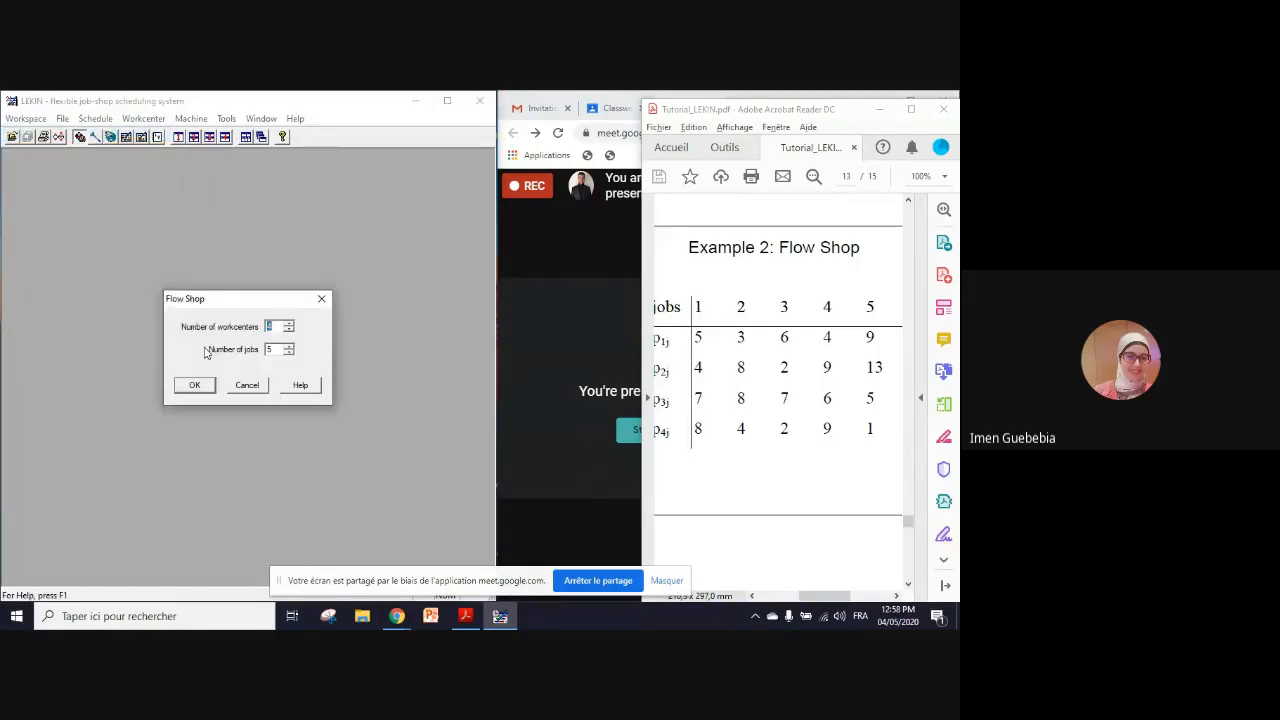
left_click(196, 386)
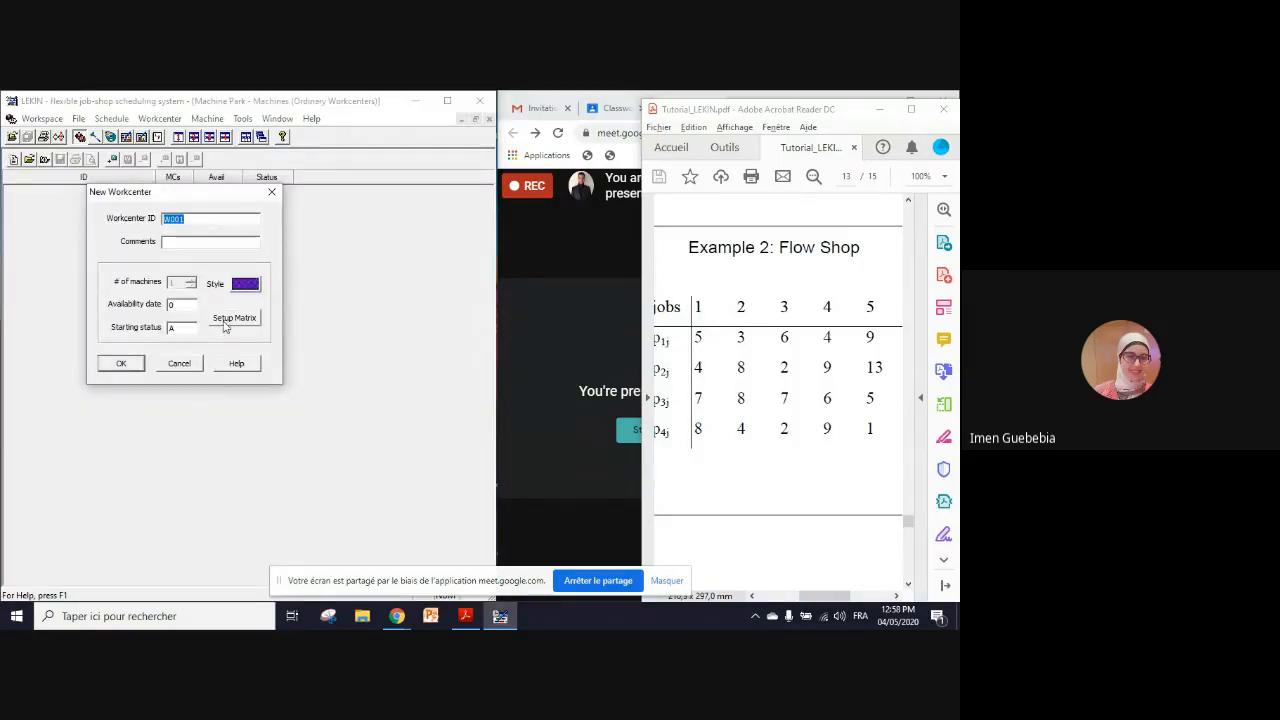
Step: Open the setup matrix of workcenter W001 and place the Setup Times dialog beside the New Workcenter dialog
left_click(225, 327)
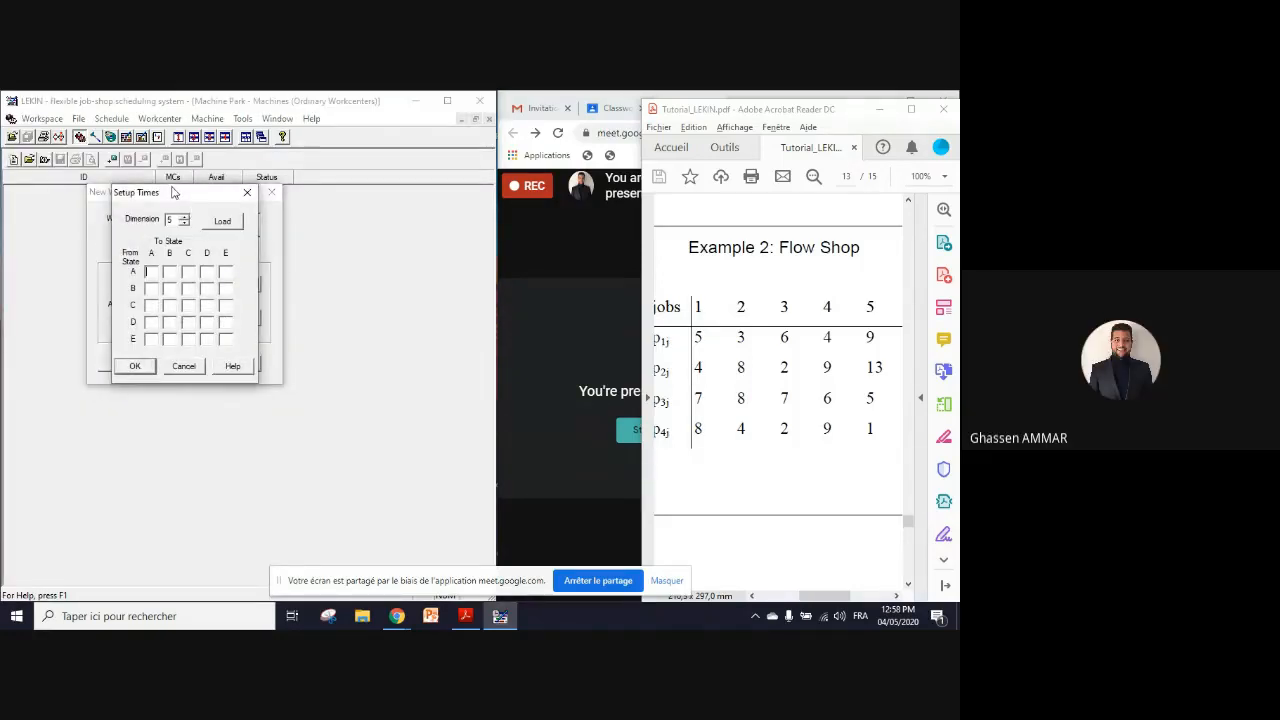
left_click_drag(176, 191, 355, 195)
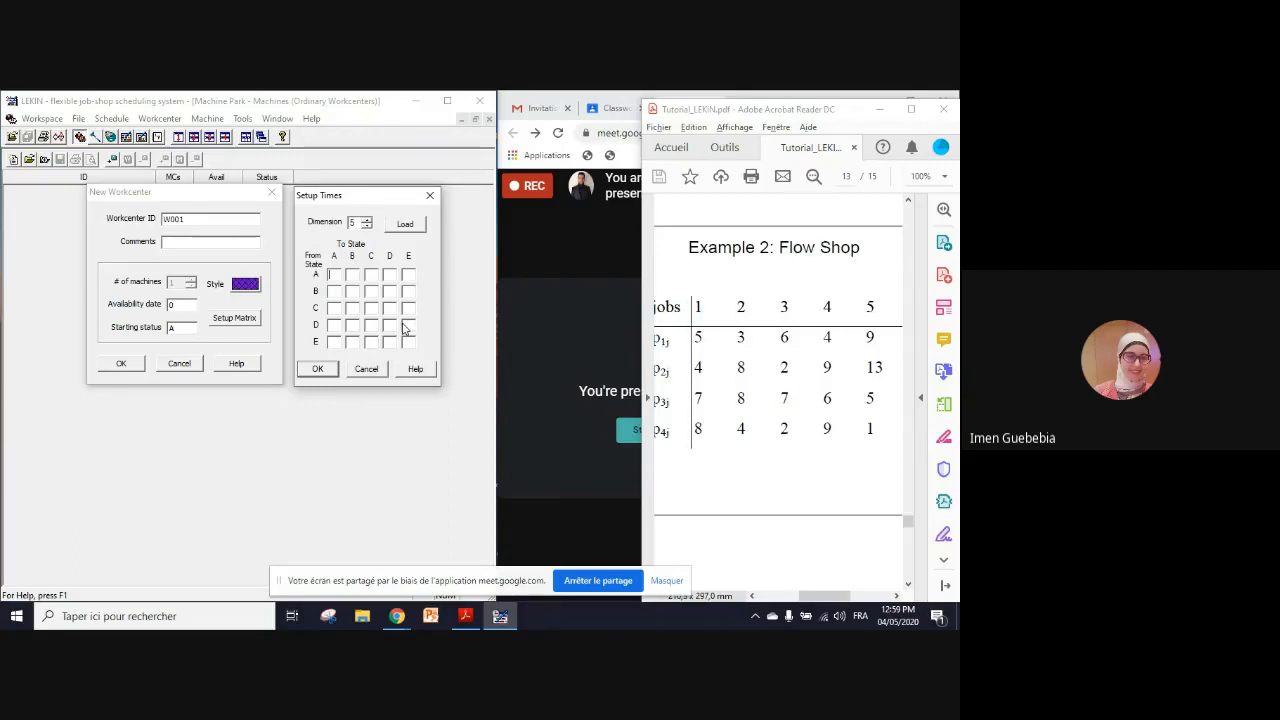
Step: Check the Google Meet call, hide the screen-sharing notice over the tutorial, and turn the call's microphone on
left_click(529, 426)
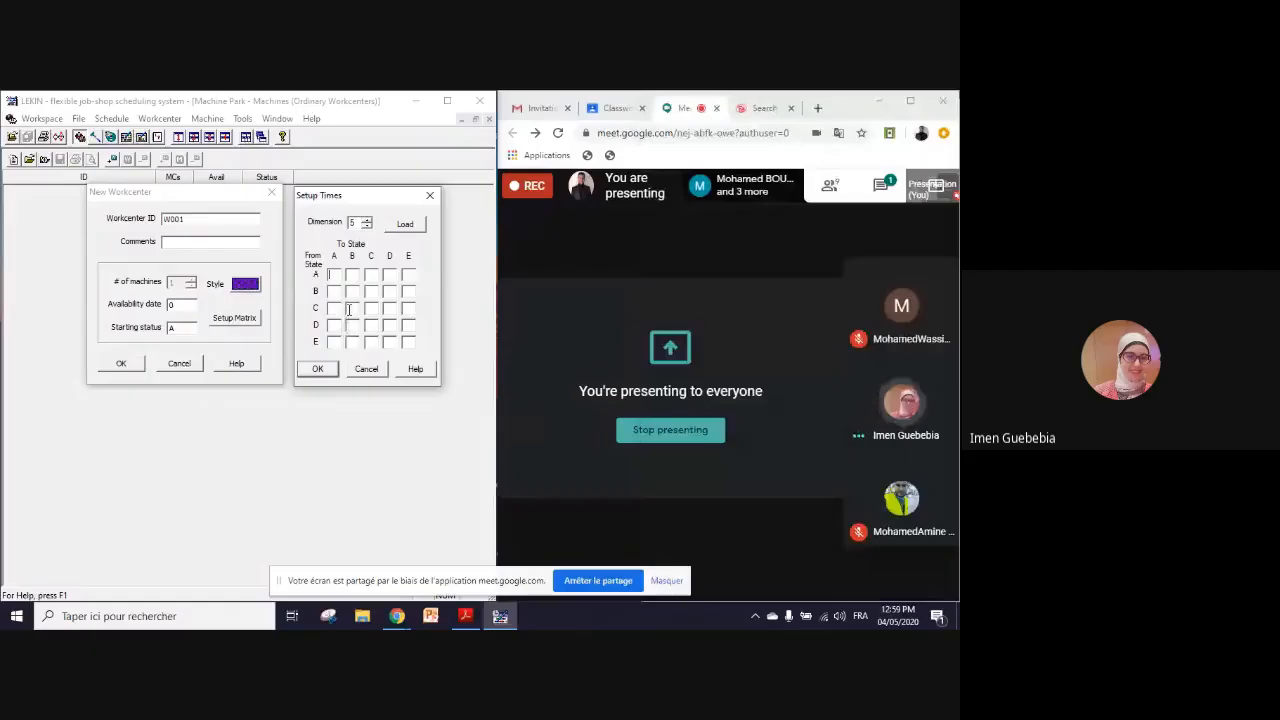
key("alt+Tab")
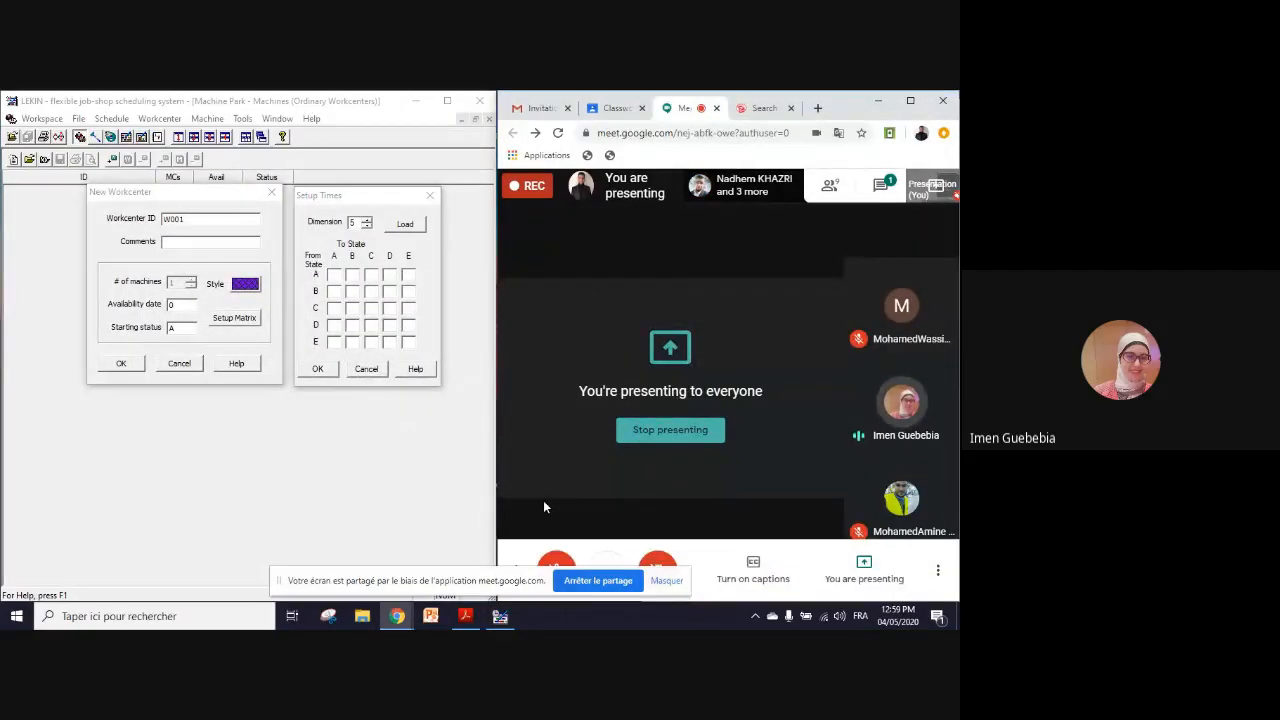
key("alt+Tab")
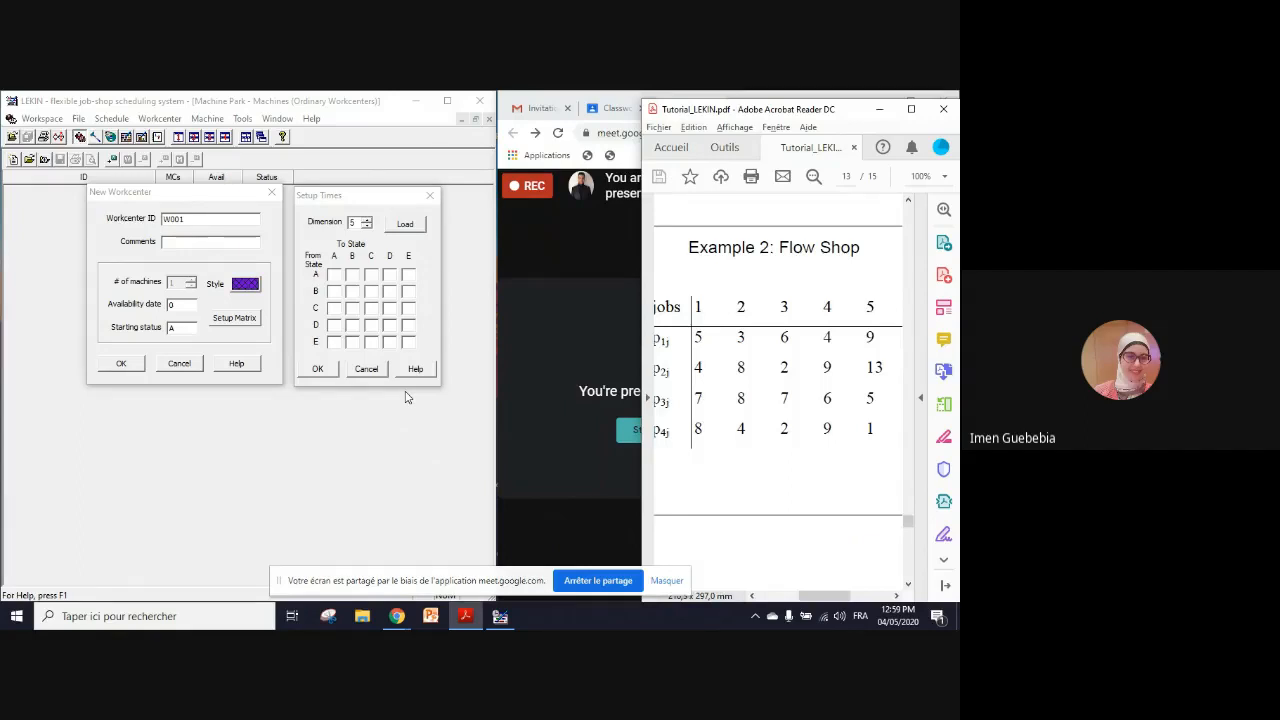
left_click(666, 581)
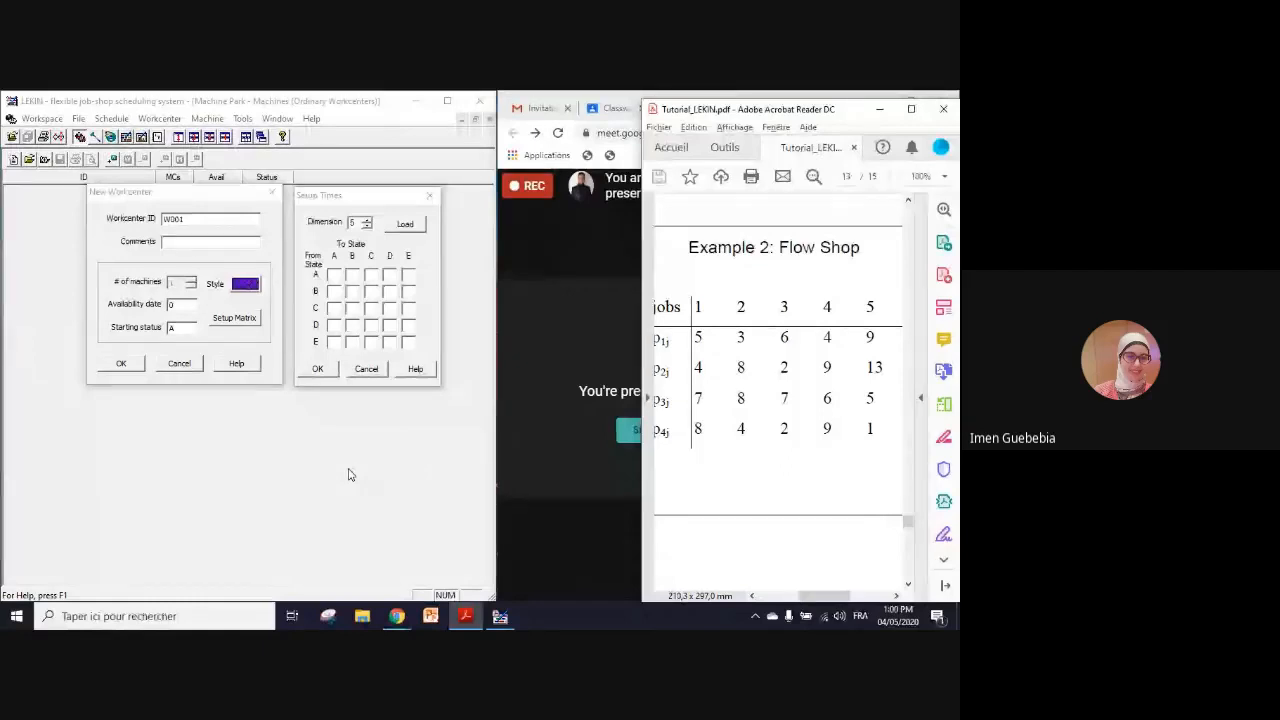
left_click(558, 568)
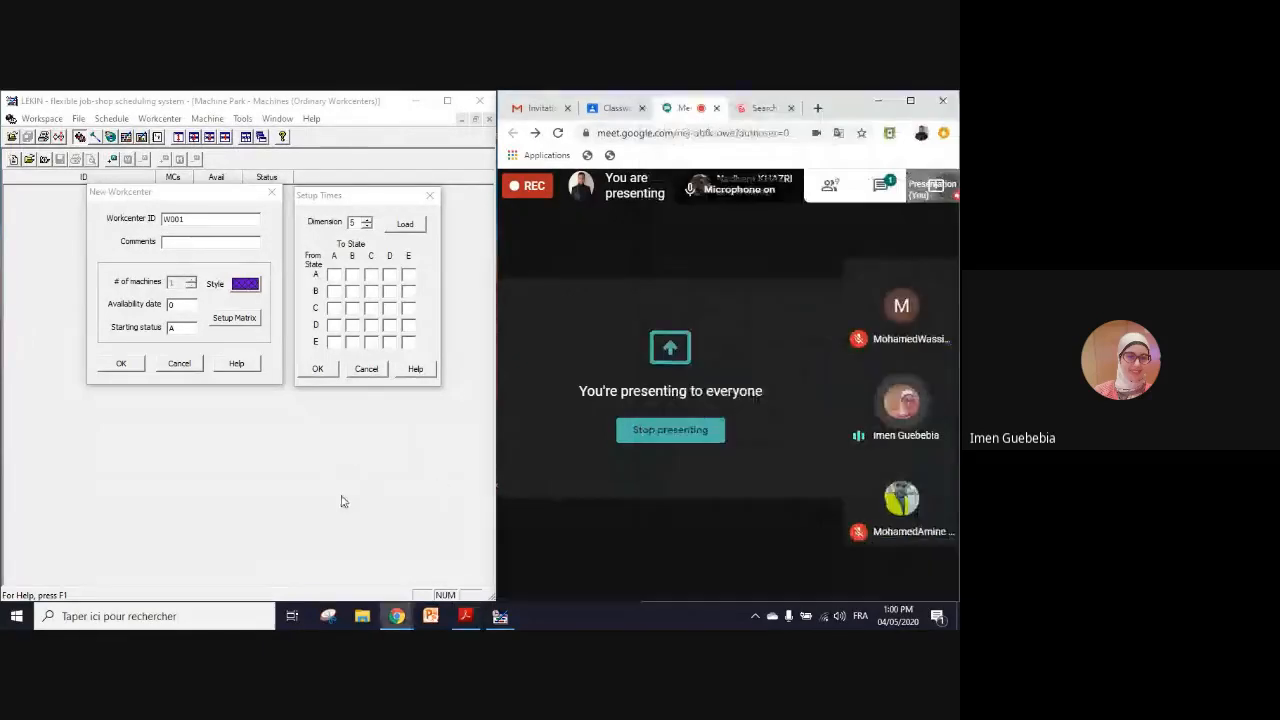
Step: Leave the setup matrix without entering setup times and accept the new workcenters with their default settings
left_click(366, 369)
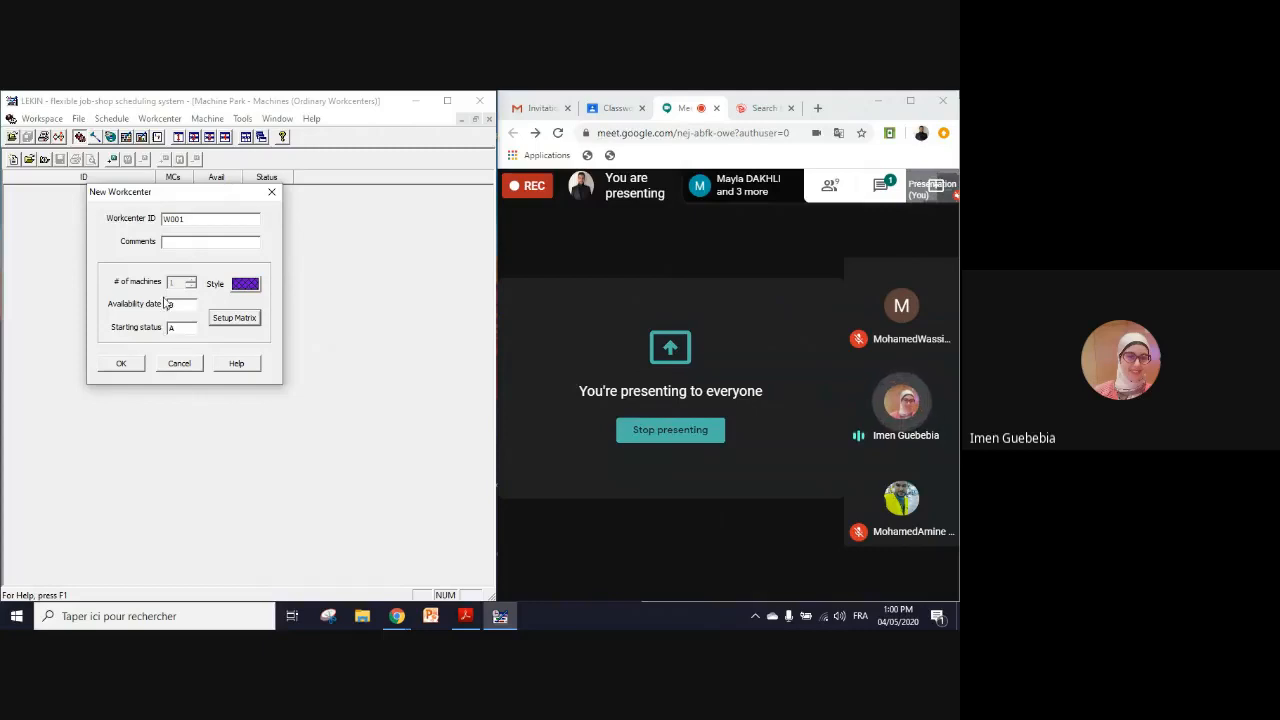
left_click(122, 364)
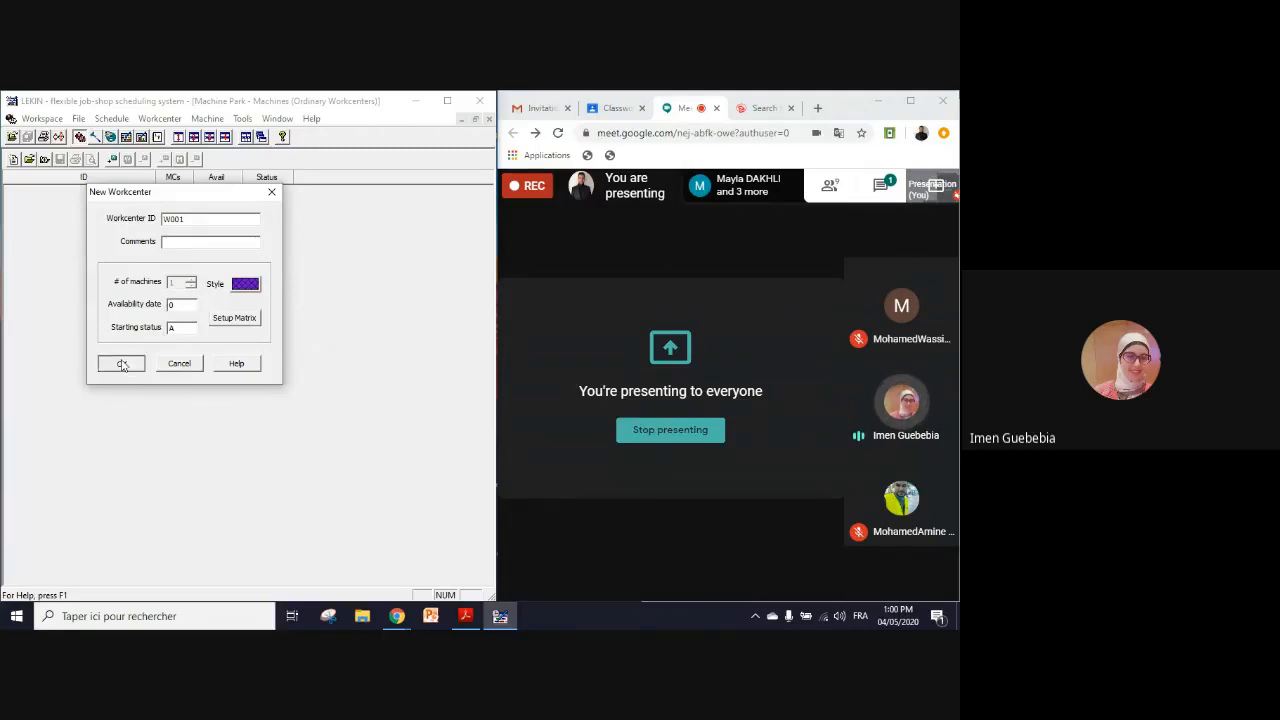
left_click(122, 364)
left_click(122, 364)
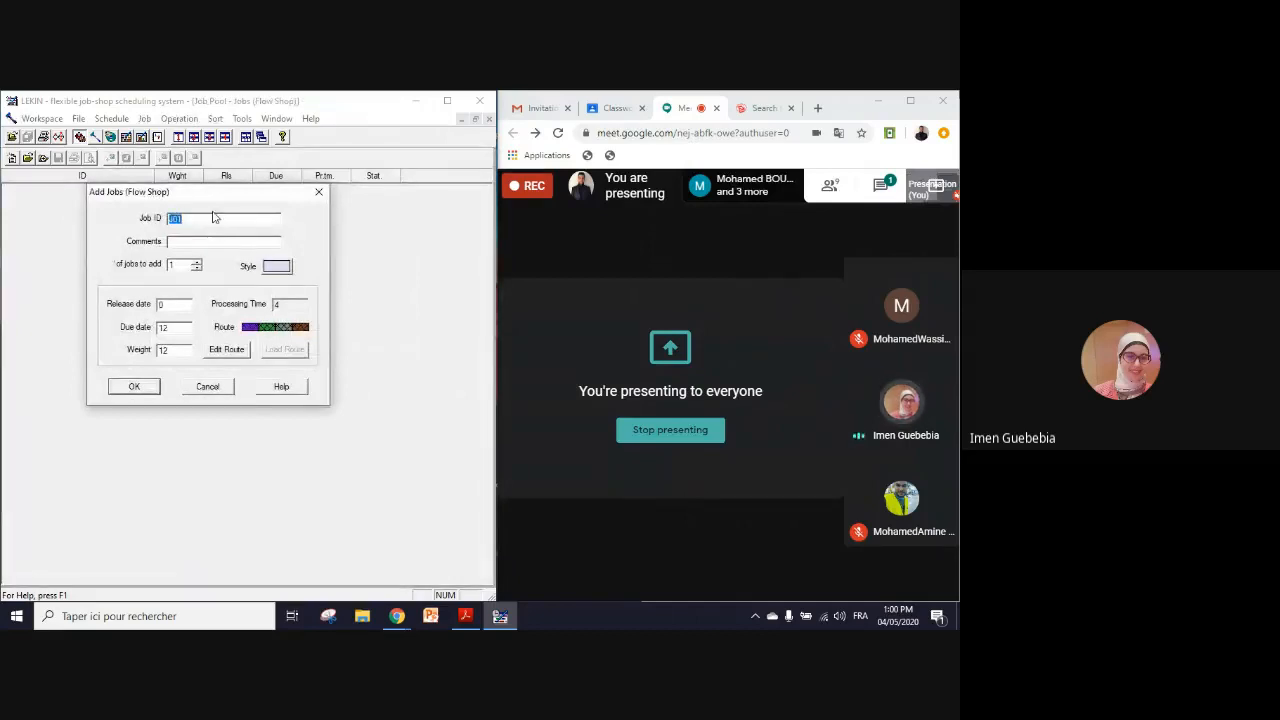
Step: Move the Add Jobs dialog aside and bring the tutorial's Example 2 flow shop table back into view
left_click_drag(206, 194, 335, 218)
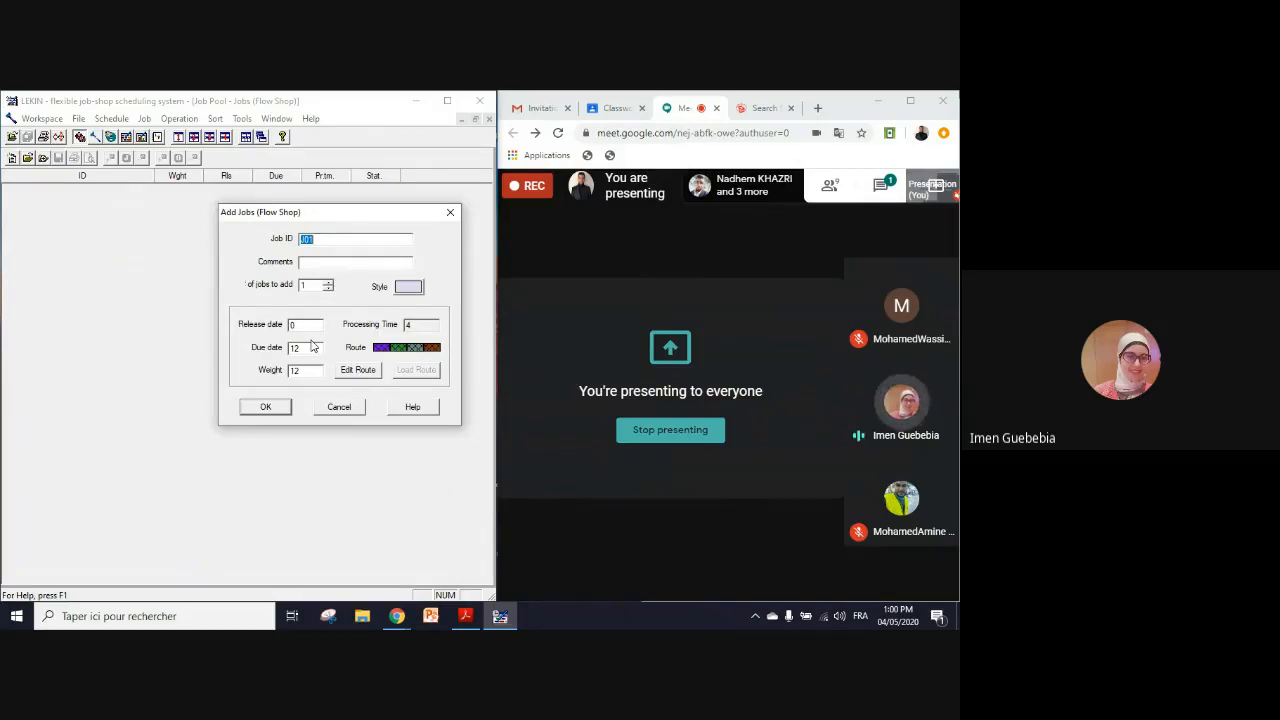
key("alt+Tab")
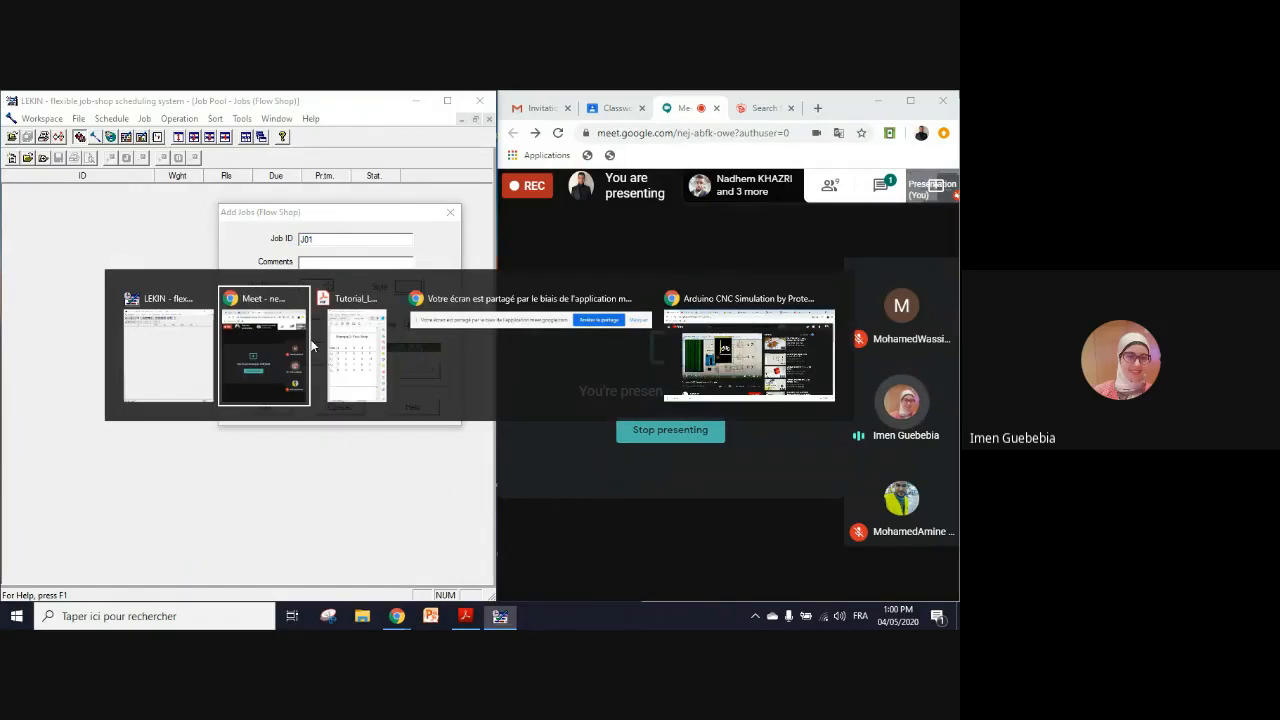
key("alt+Tab")
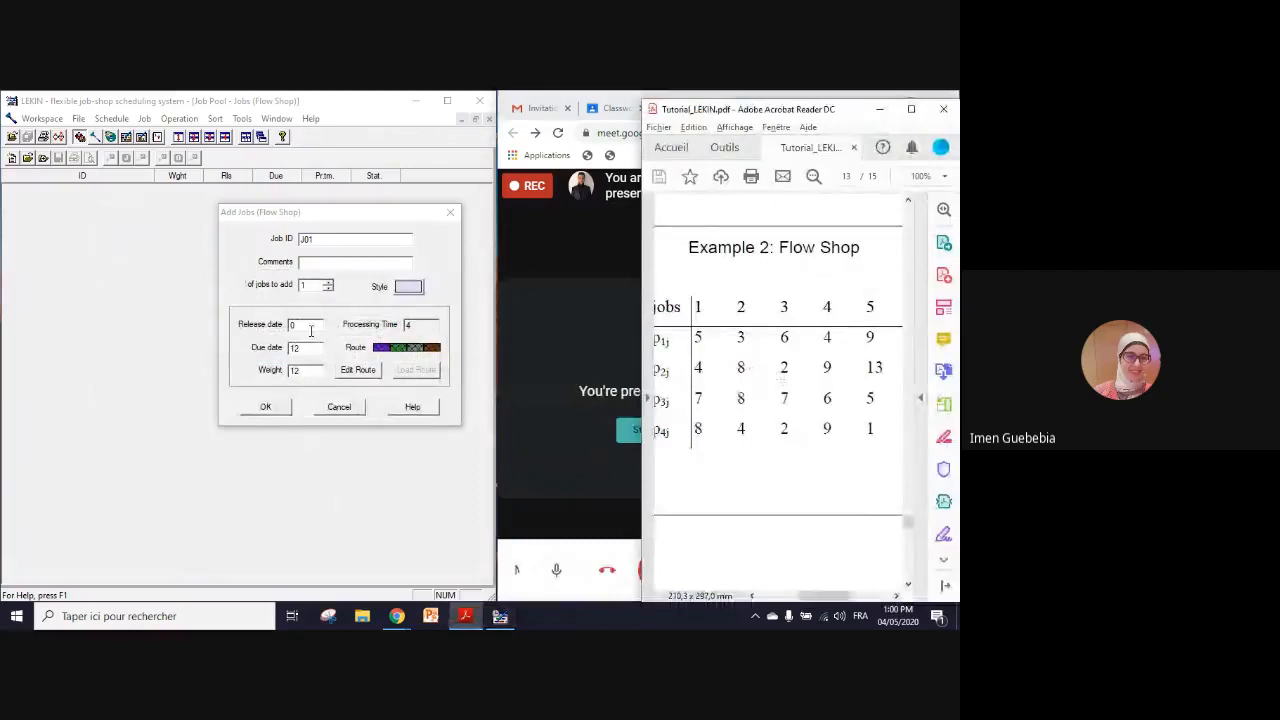
Step: Set the due date of job J01 to 0 and open its route for editing
left_click(421, 324)
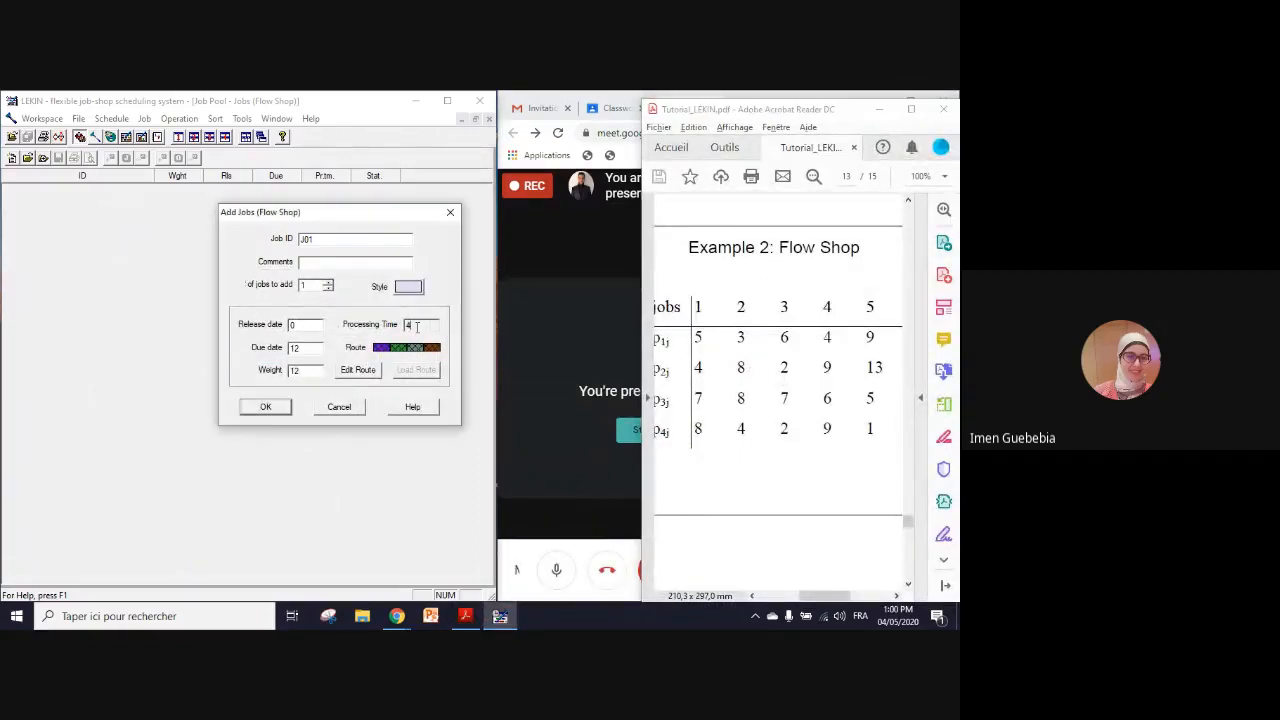
left_click_drag(315, 348, 280, 347)
type("0")
key("Tab")
type("0")
left_click(356, 370)
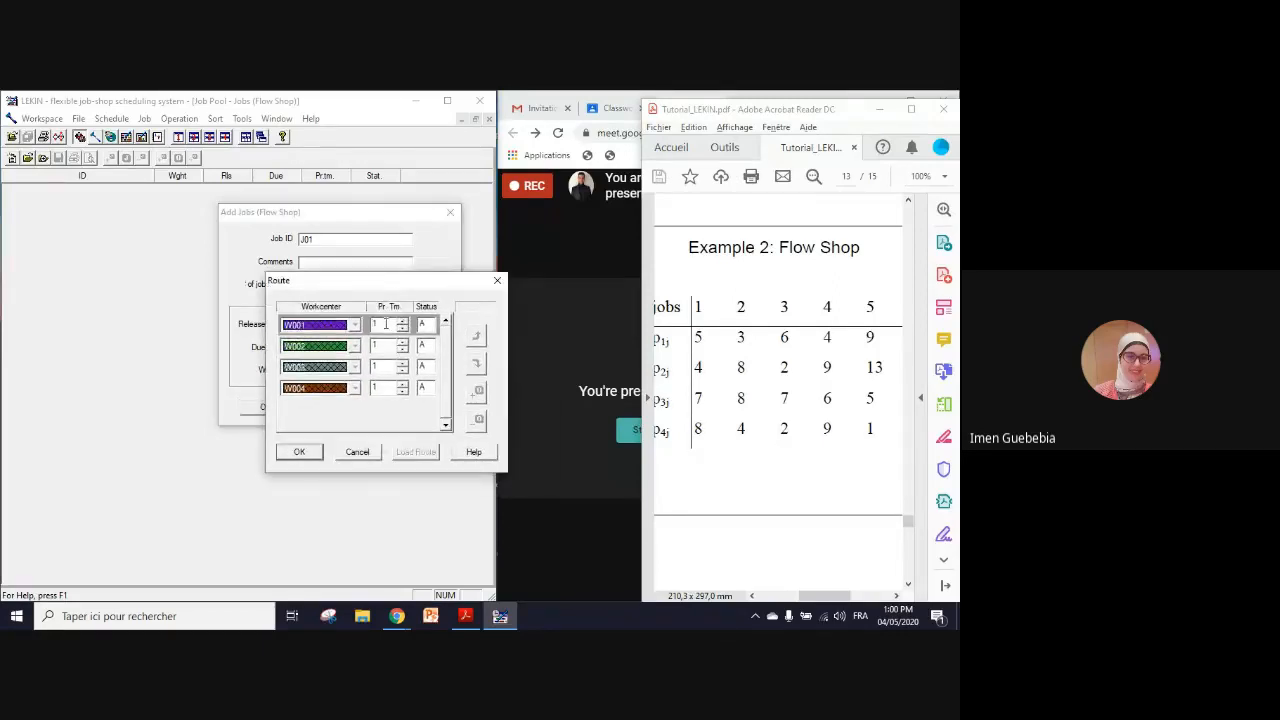
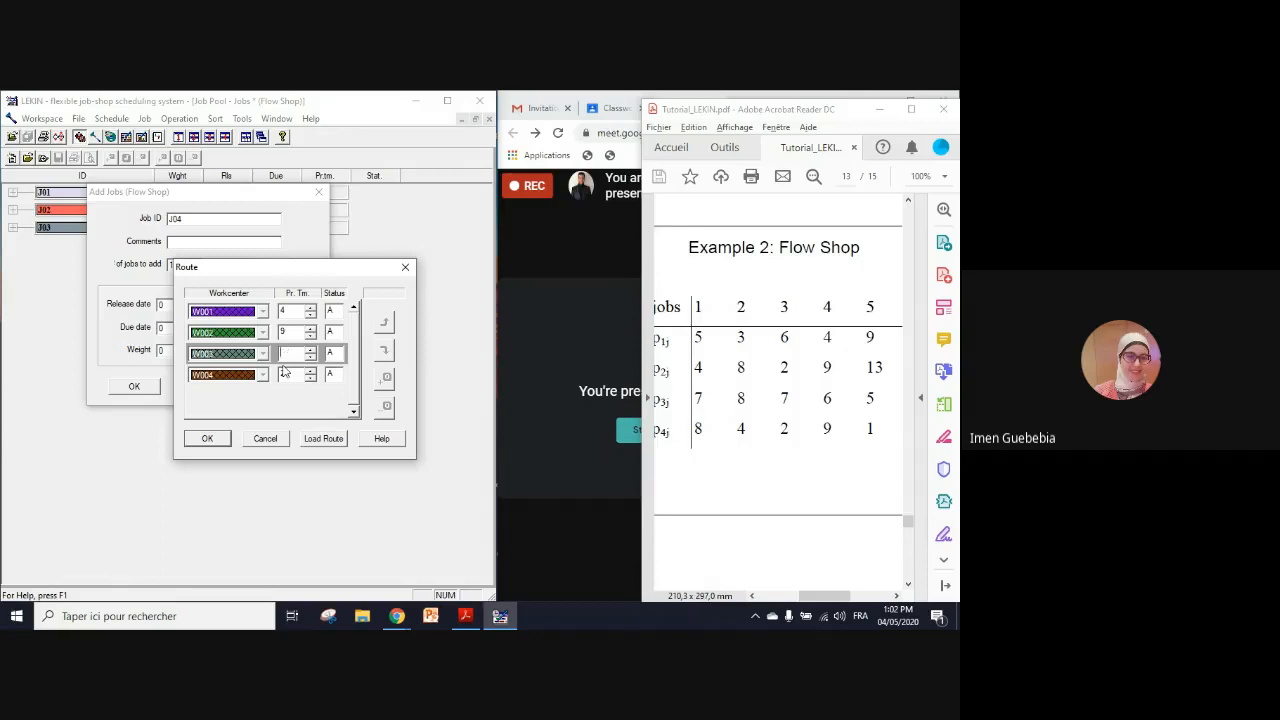
Step: Set job J04's processing times to 6 on W003 and 9 on W004, and add the job
type("6")
left_click(290, 376)
left_click_drag(290, 376, 277, 381)
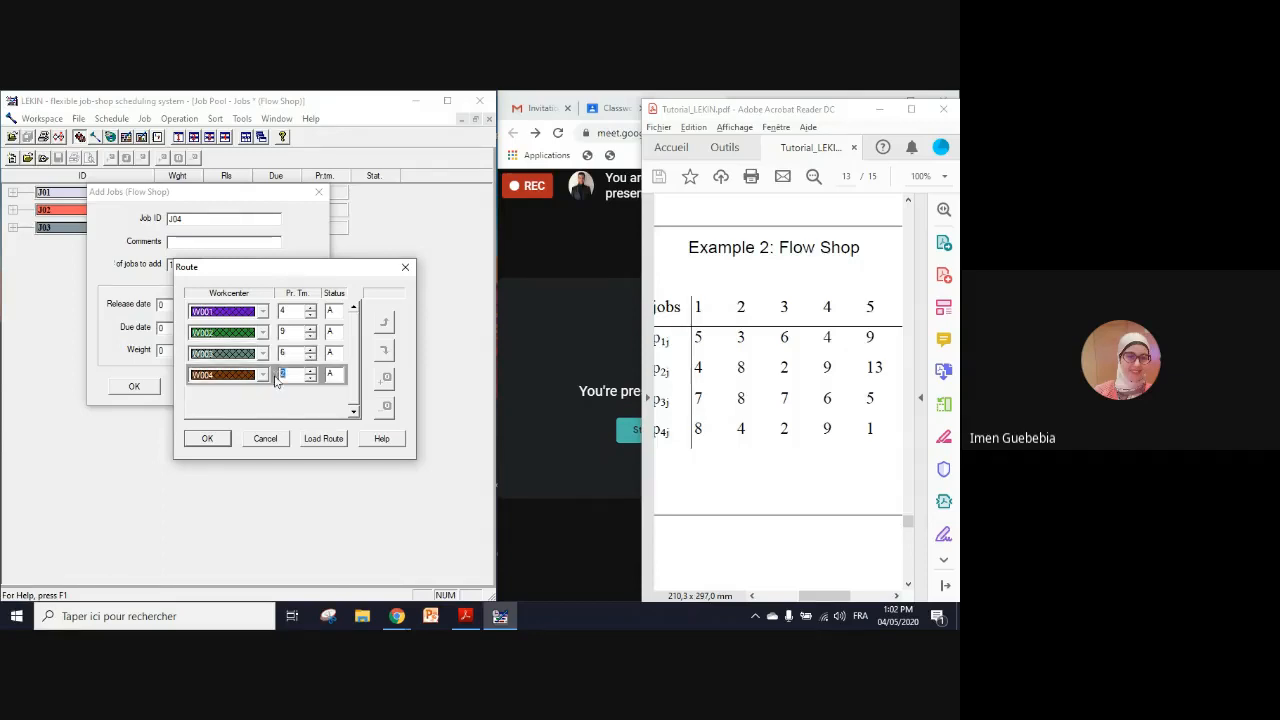
left_click(207, 438)
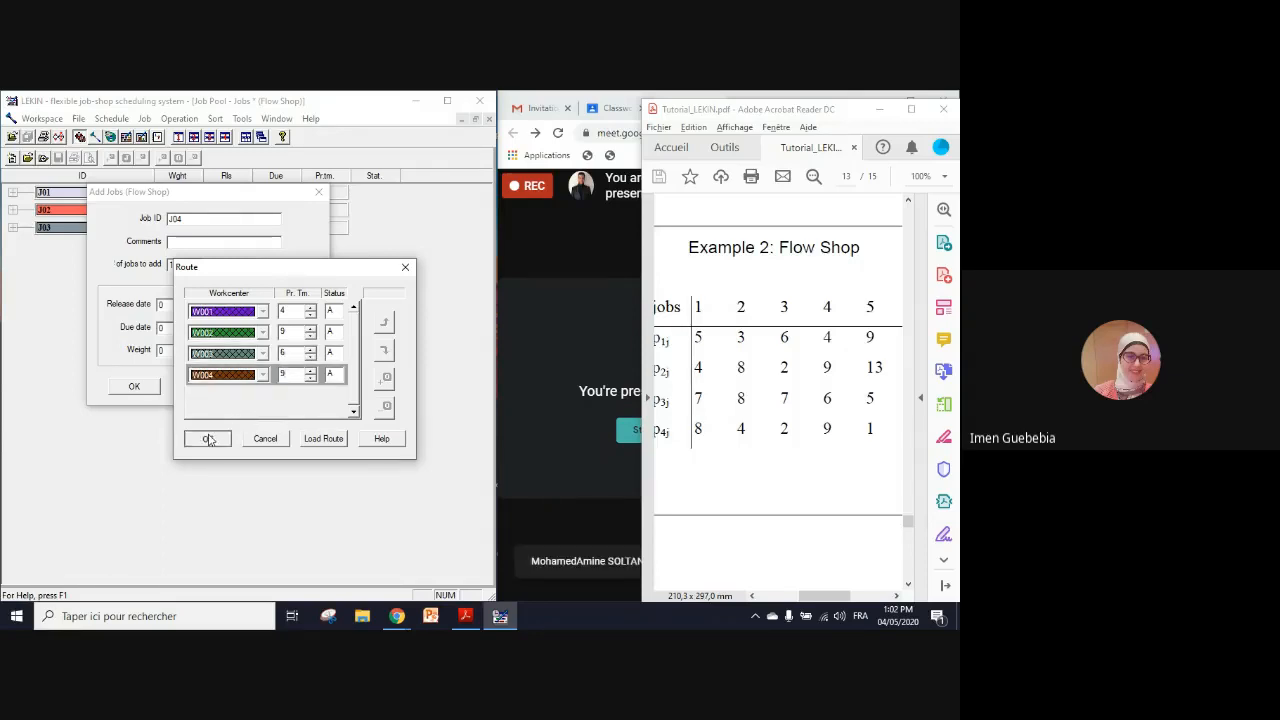
left_click(122, 390)
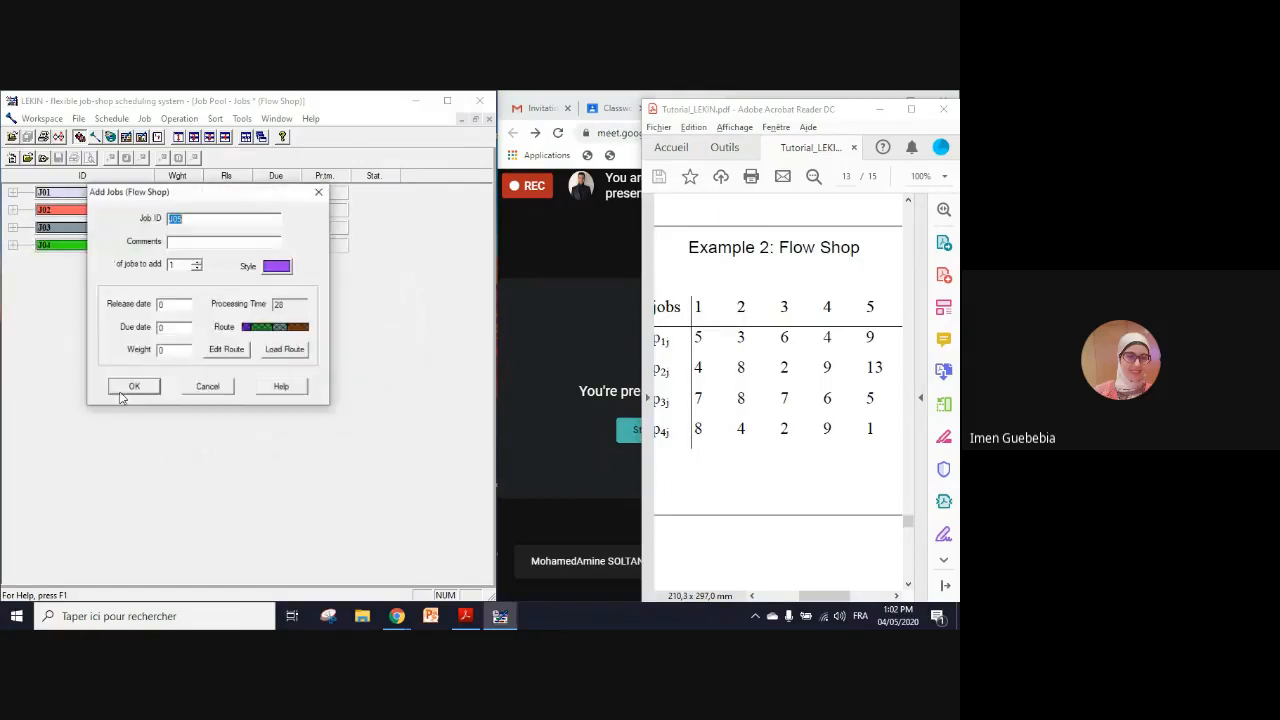
Step: Add job J05 with processing times 9, 13, 5 and 1 on workcenters W001 to W004, and finish adding jobs
left_click(238, 357)
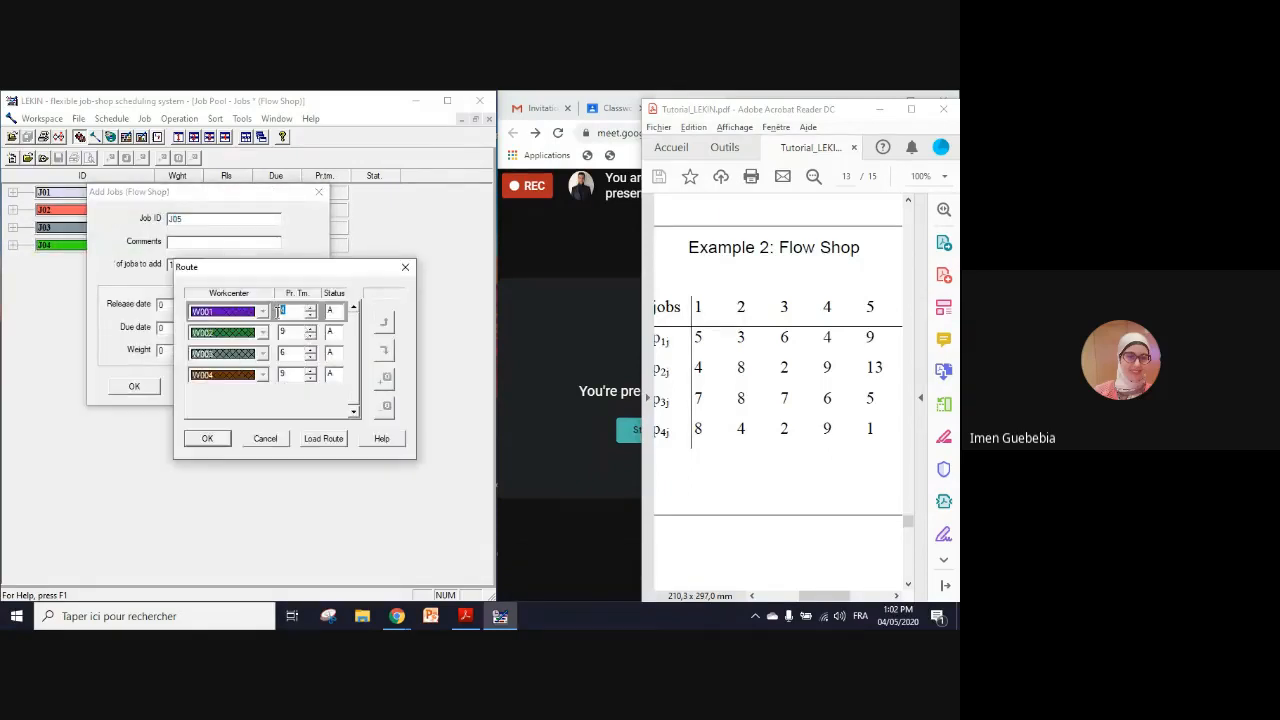
type("9")
key("Tab")
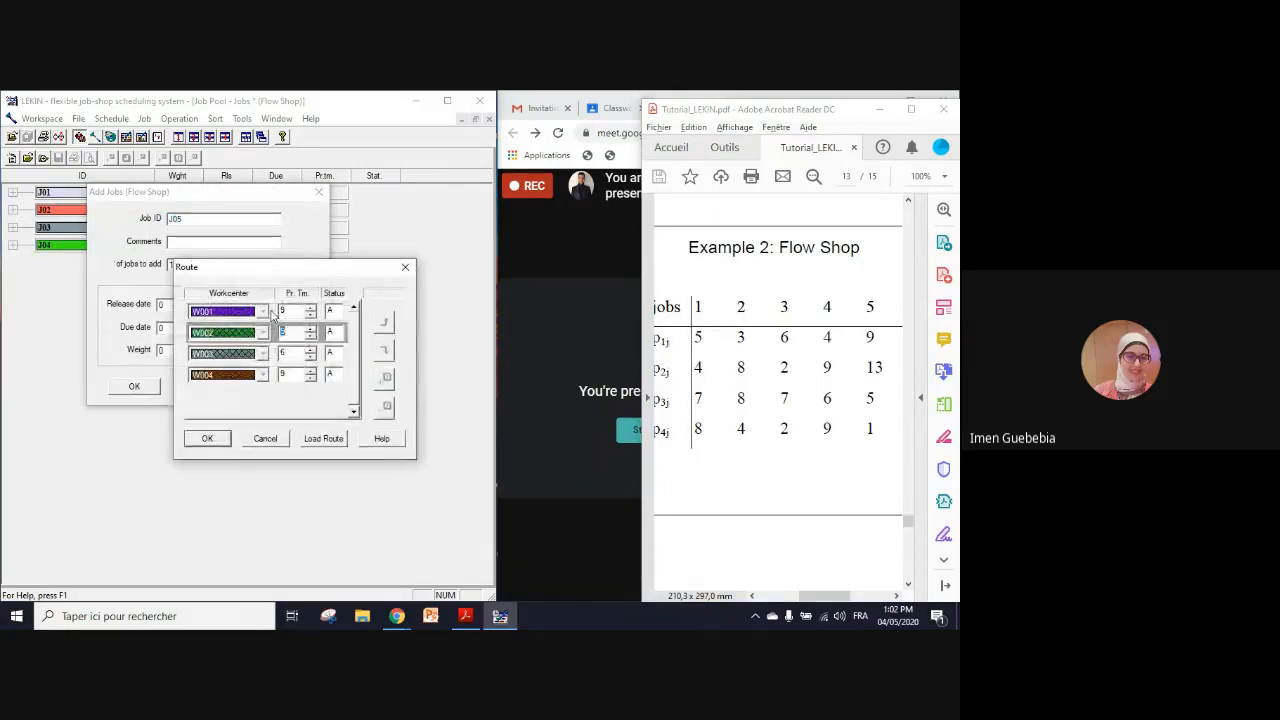
type("13")
key("Tab")
type("5")
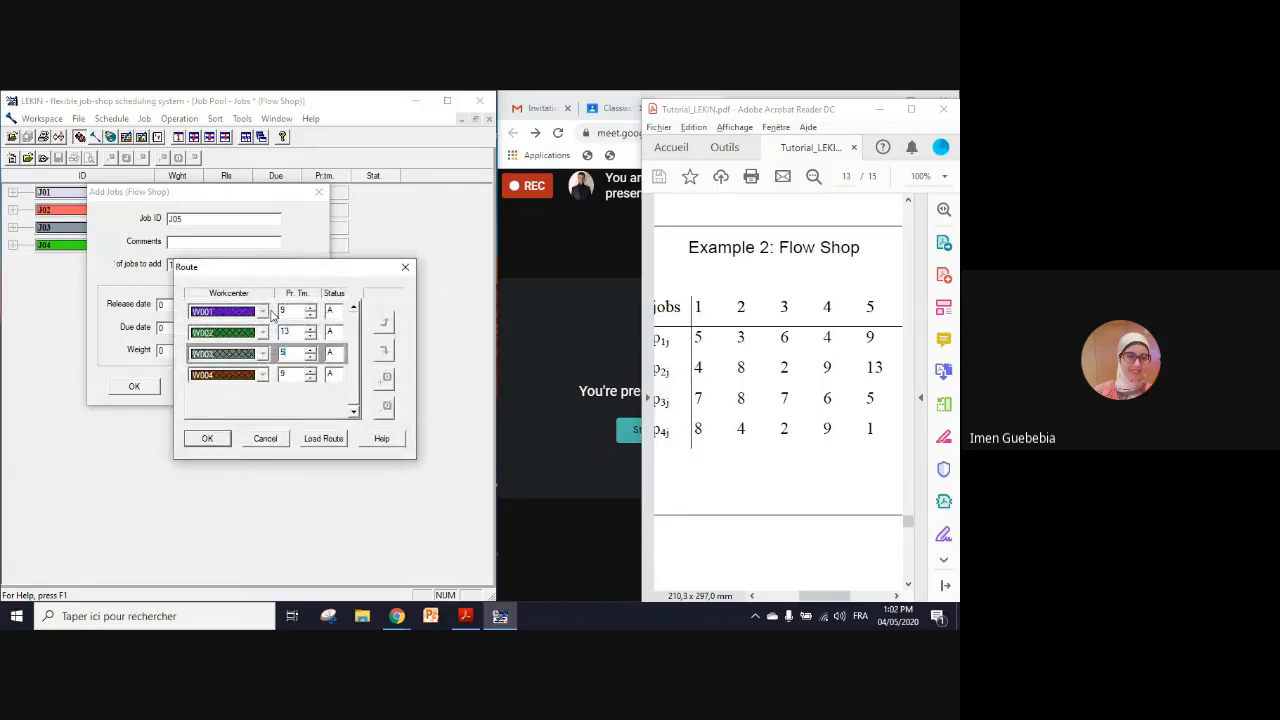
key("Tab")
type("1")
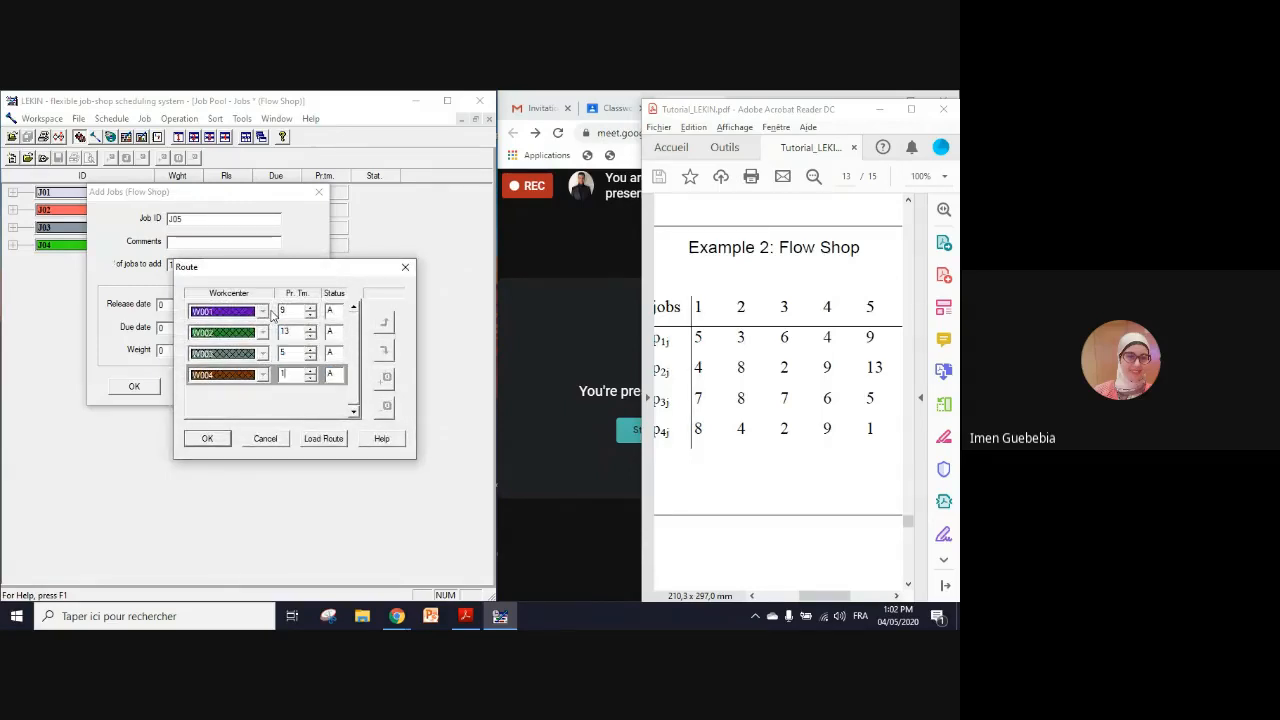
left_click(209, 441)
left_click(122, 386)
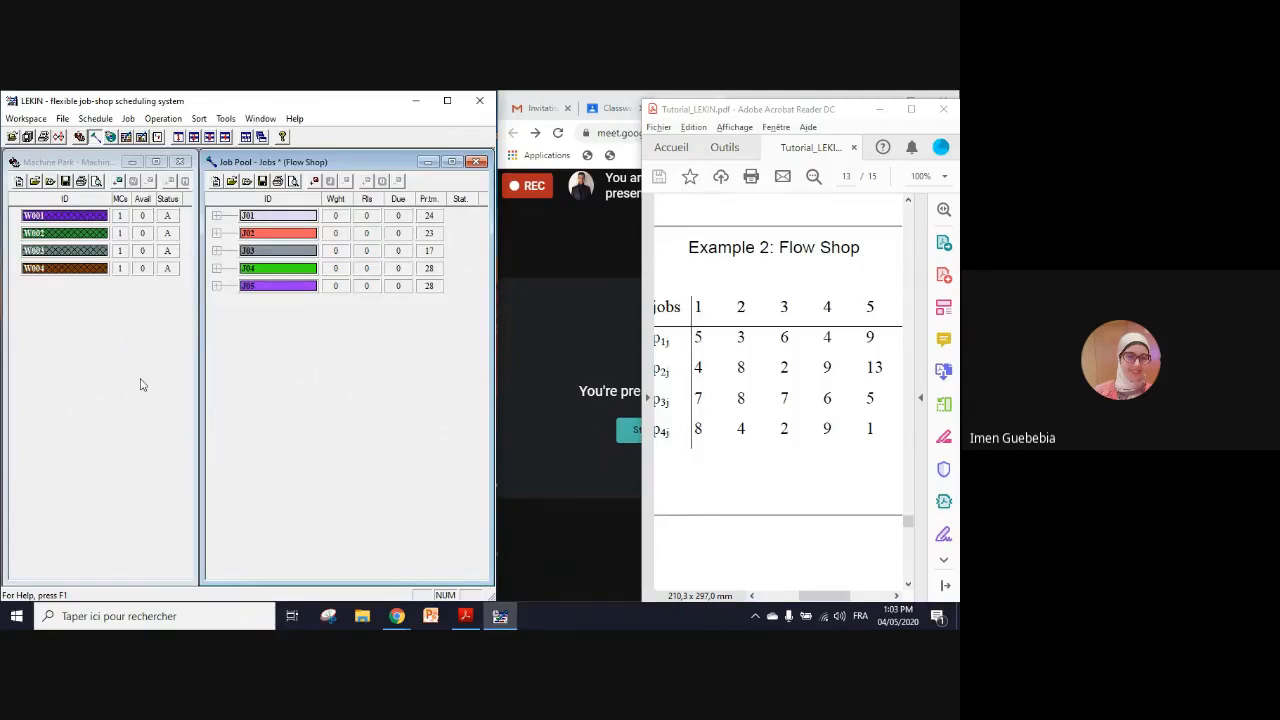
Step: Schedule the flow shop with the SPT rule and maximize the resulting Gantt chart
left_click(96, 119)
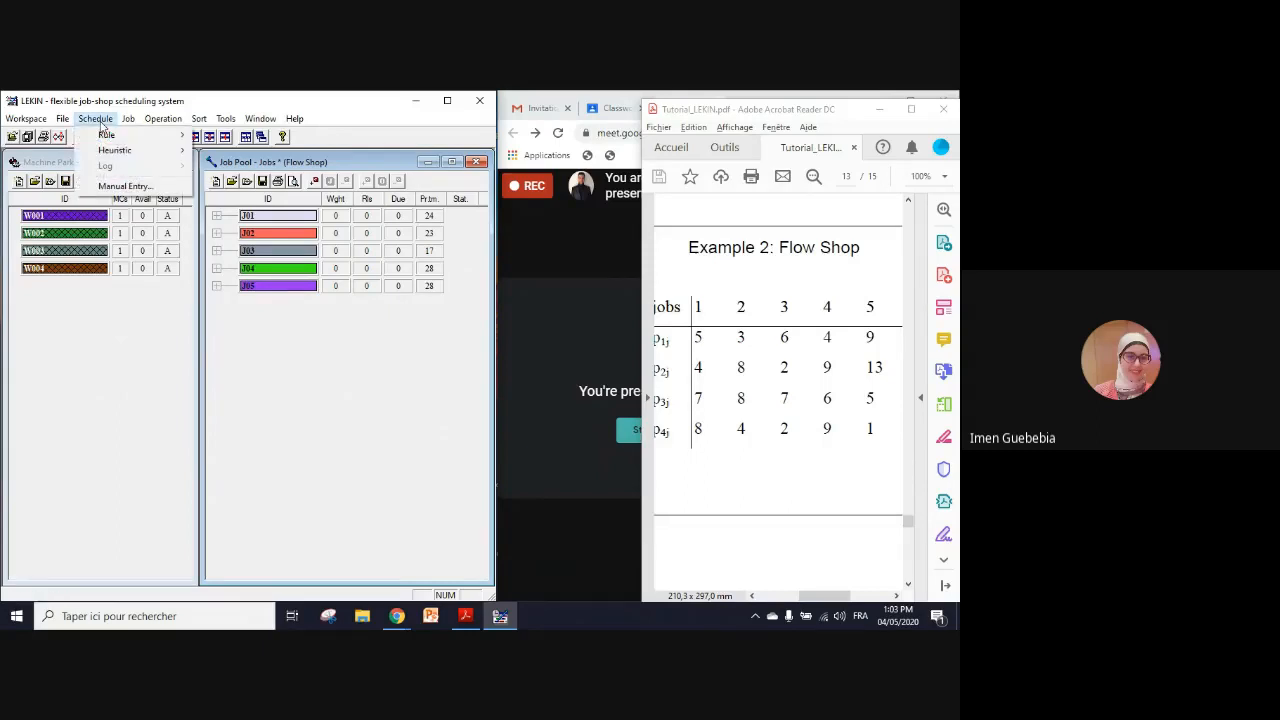
mouse_move(108, 136)
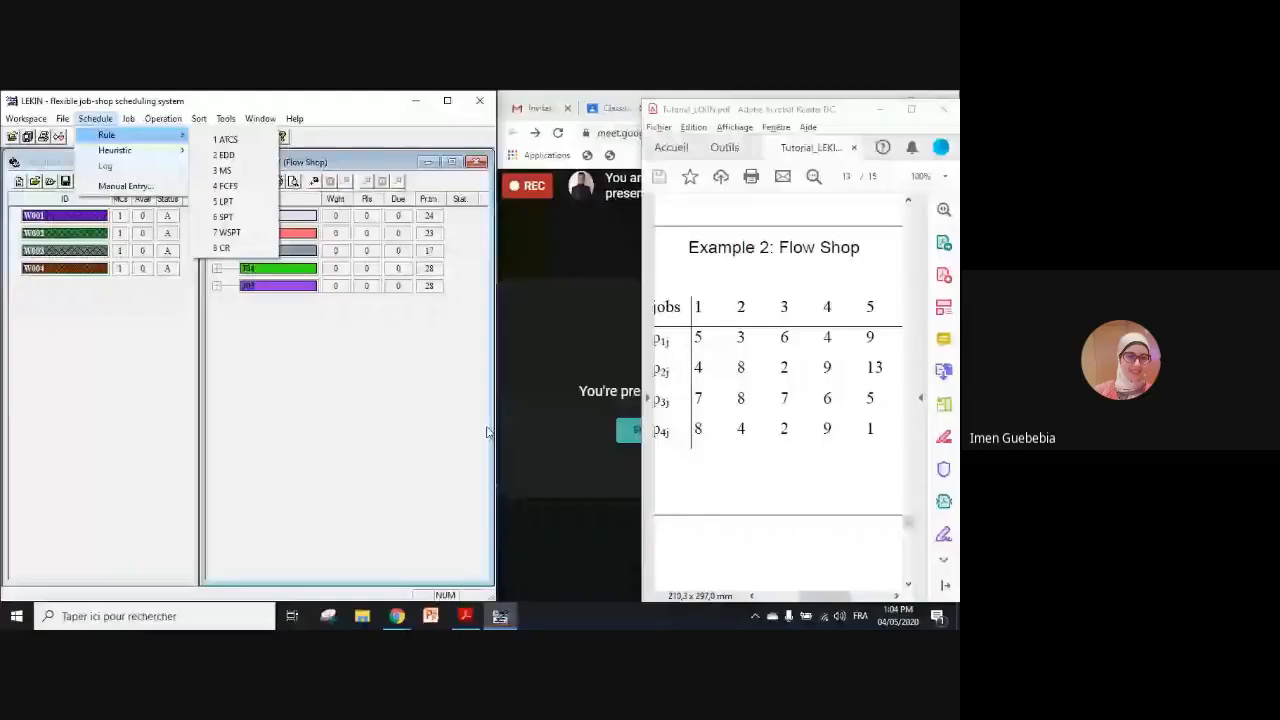
left_click(238, 216)
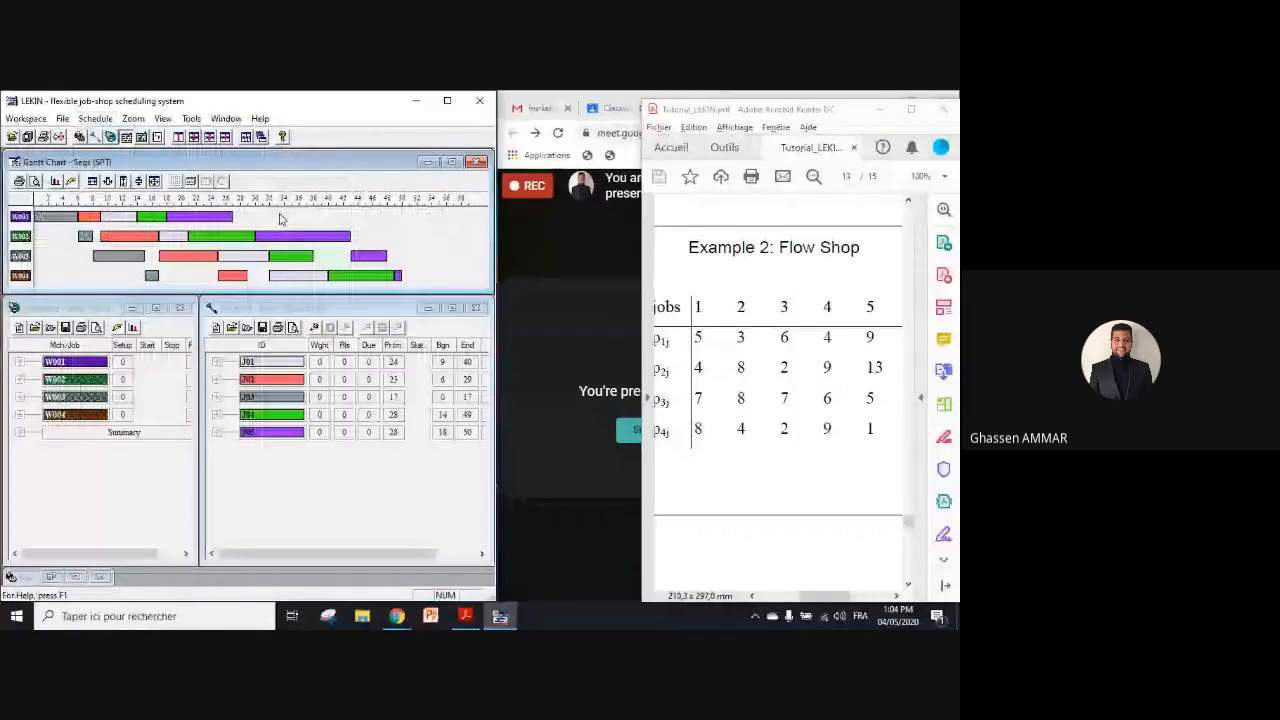
left_click(447, 163)
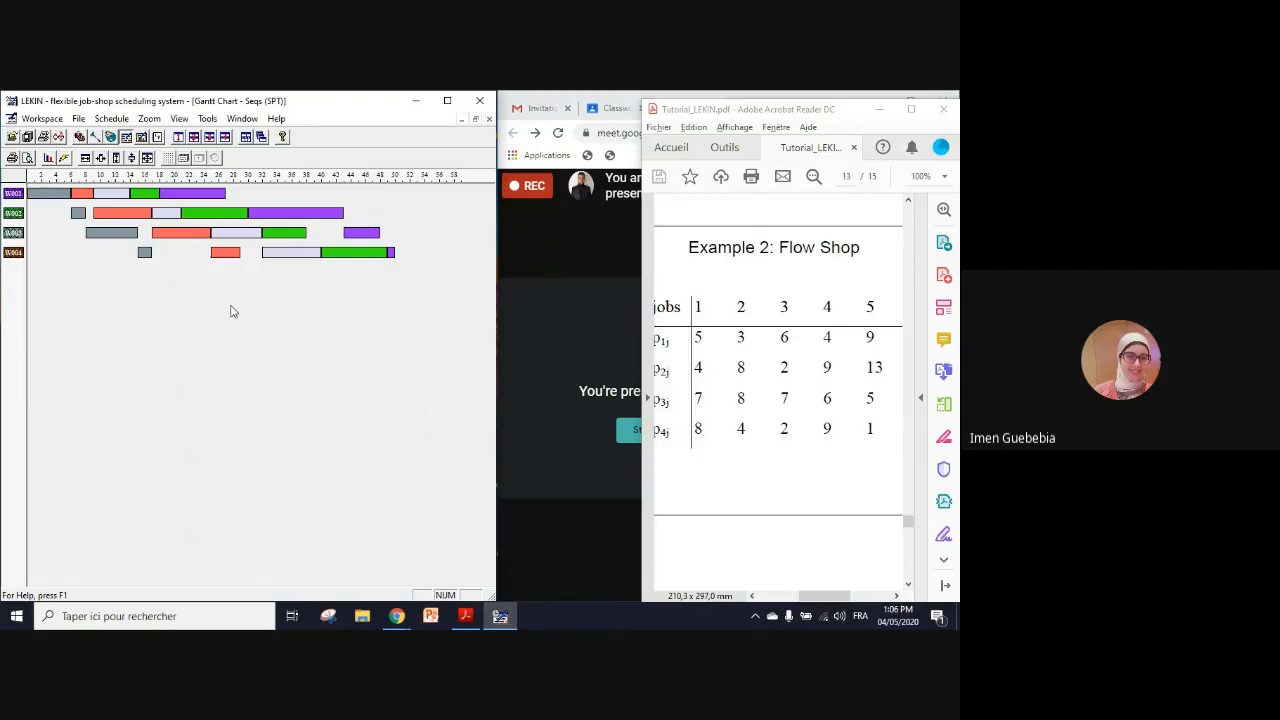
Step: Display the objective chart for the SPT schedule, including every objective except Running Time
left_click(206, 119)
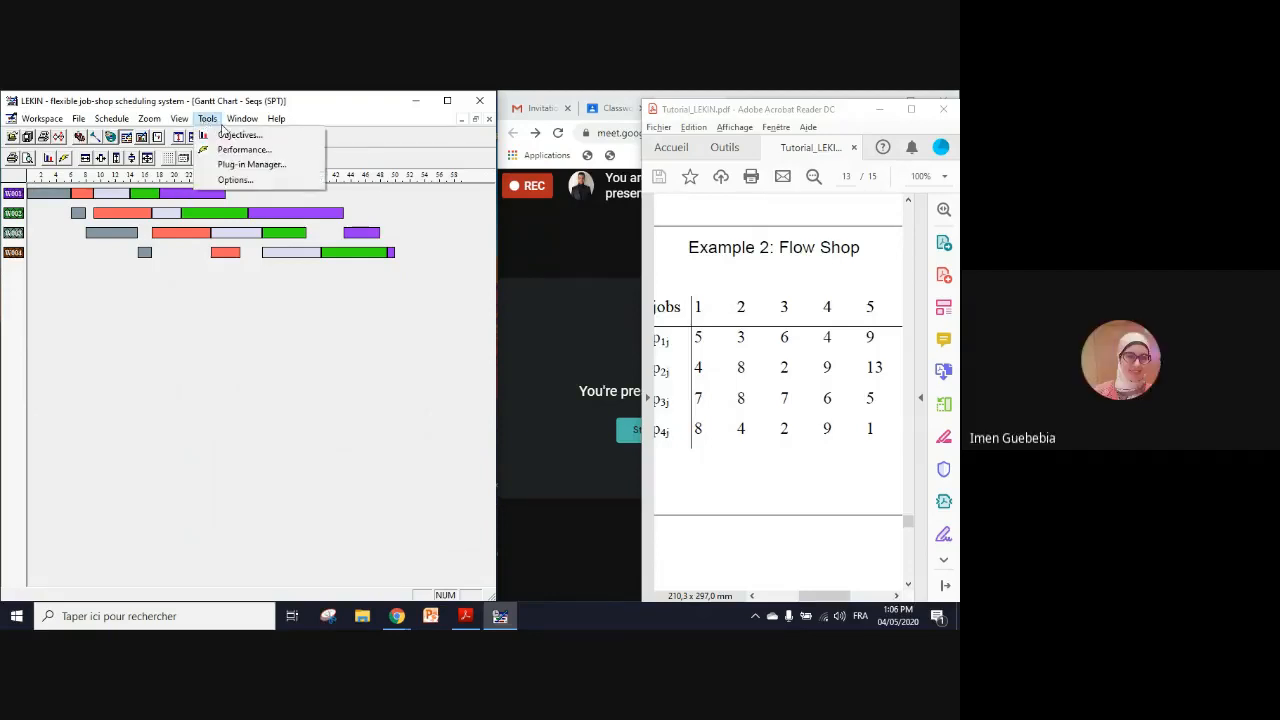
left_click(233, 134)
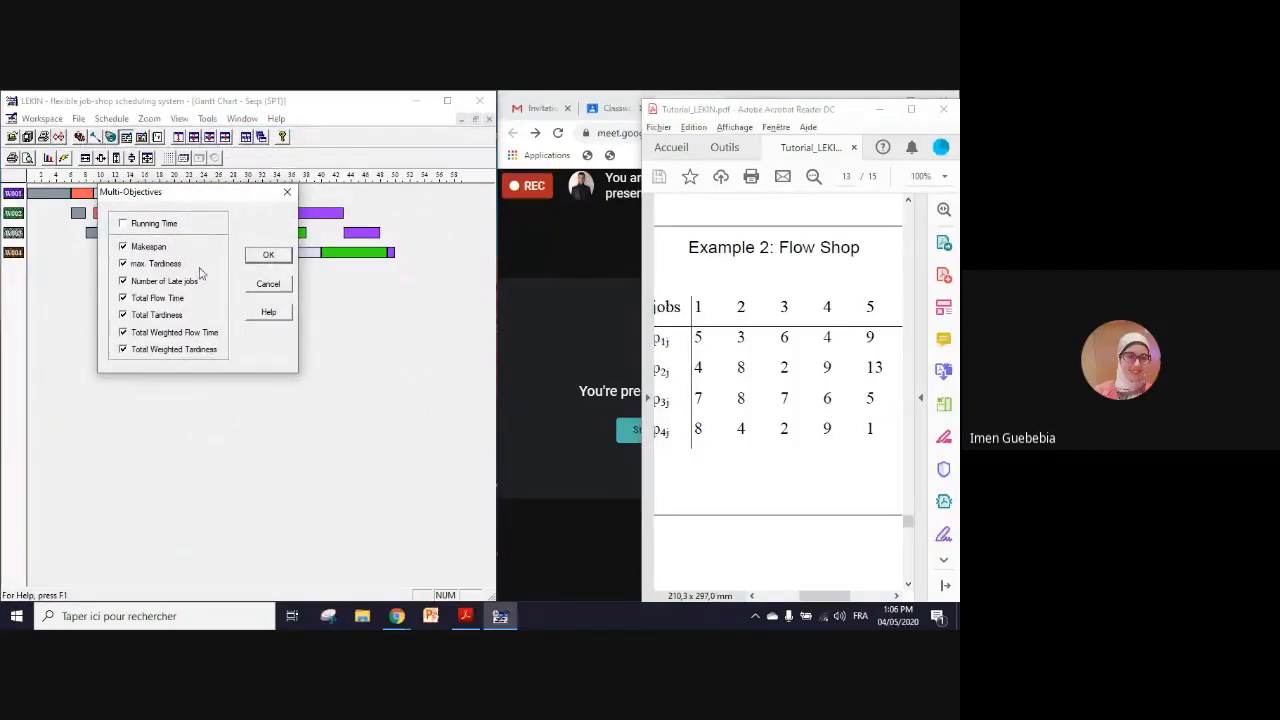
left_click(269, 258)
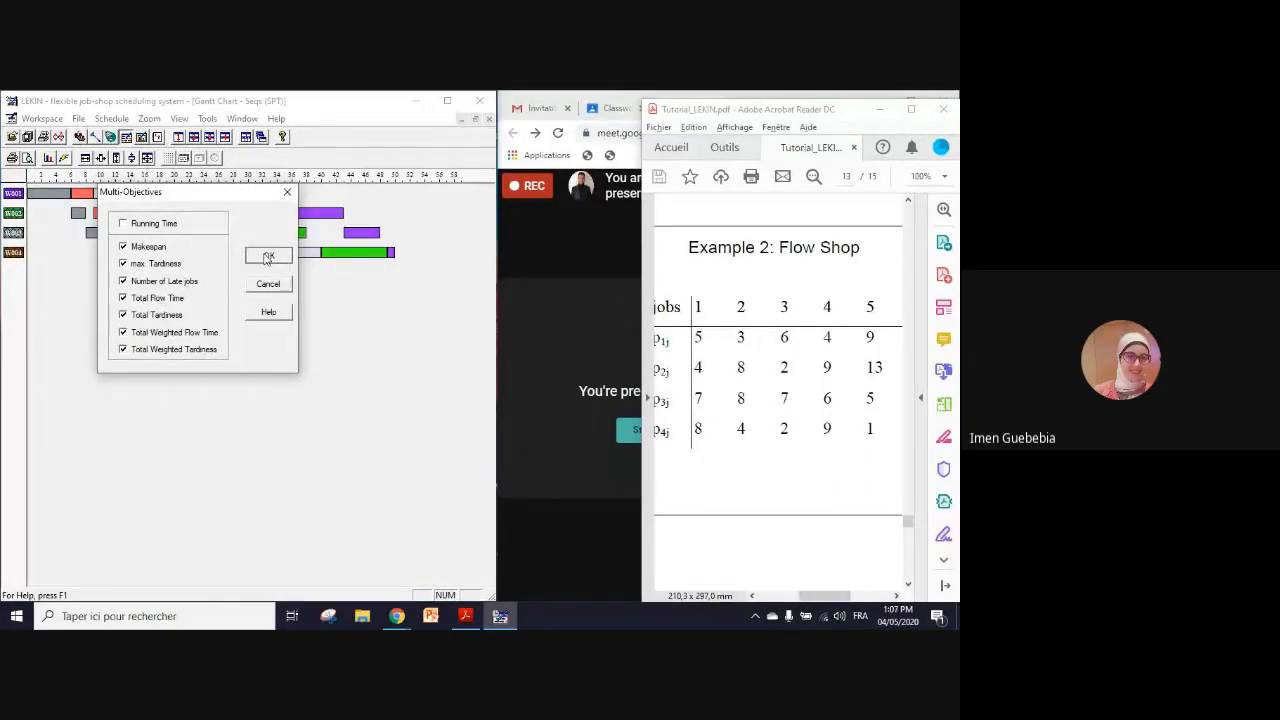
left_click(269, 258)
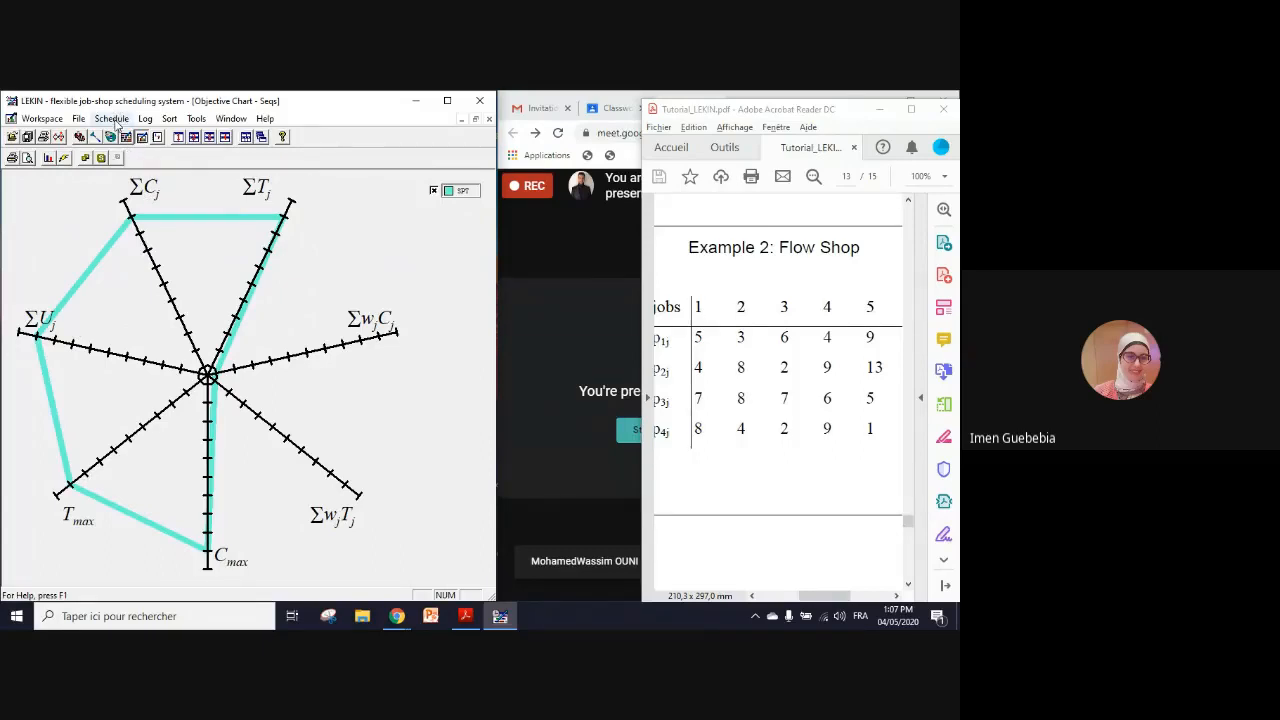
Step: Schedule the jobs with the EDD and CR rules to compare them with SPT on the objective chart
left_click(113, 119)
mouse_move(152, 136)
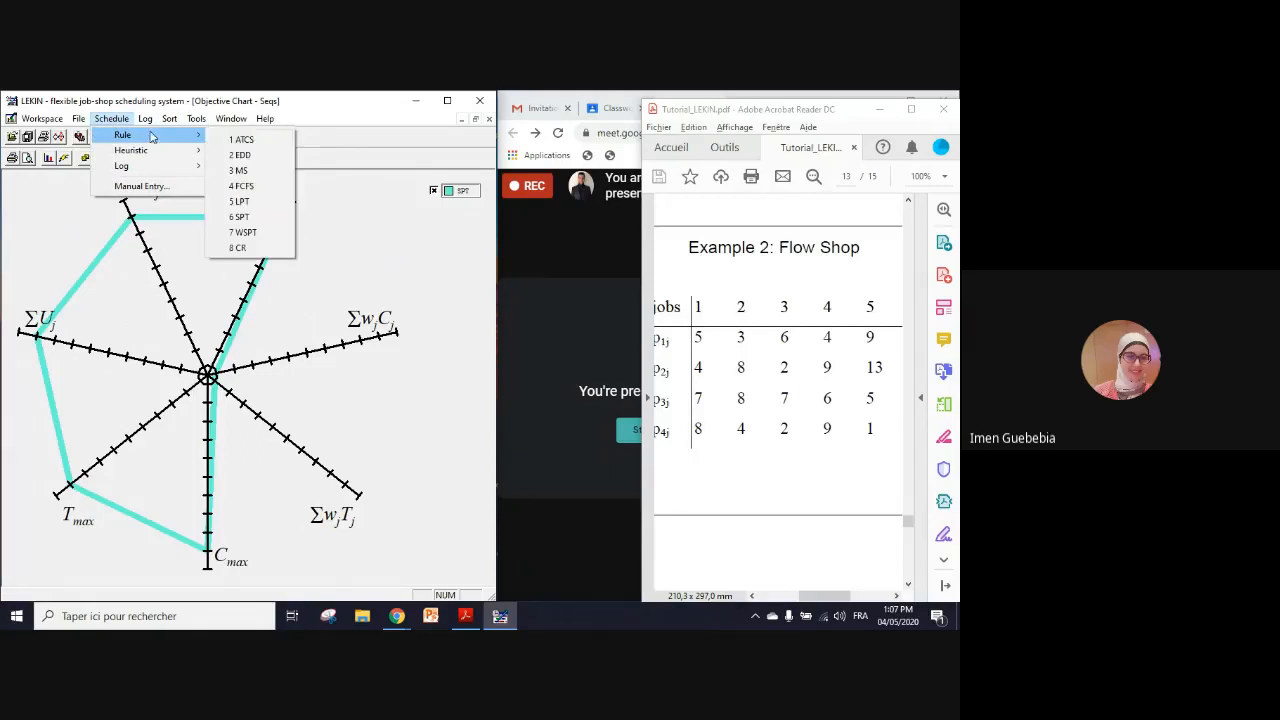
left_click(263, 156)
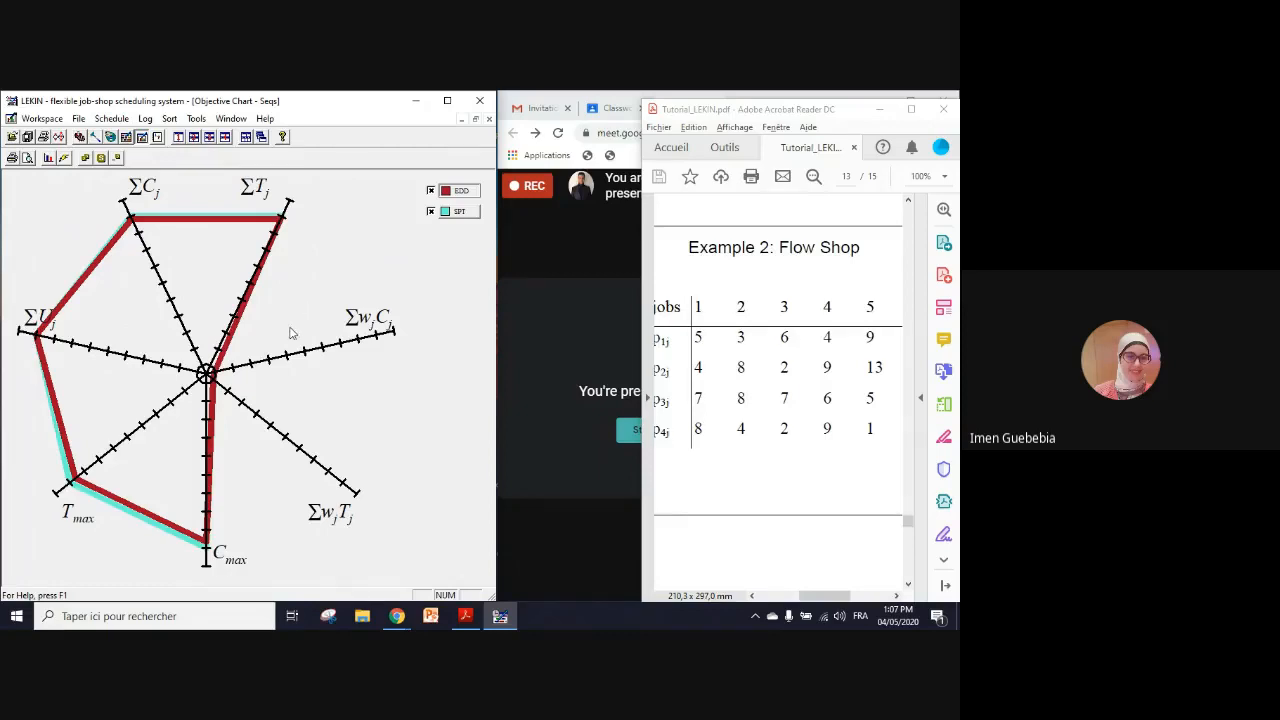
left_click(111, 118)
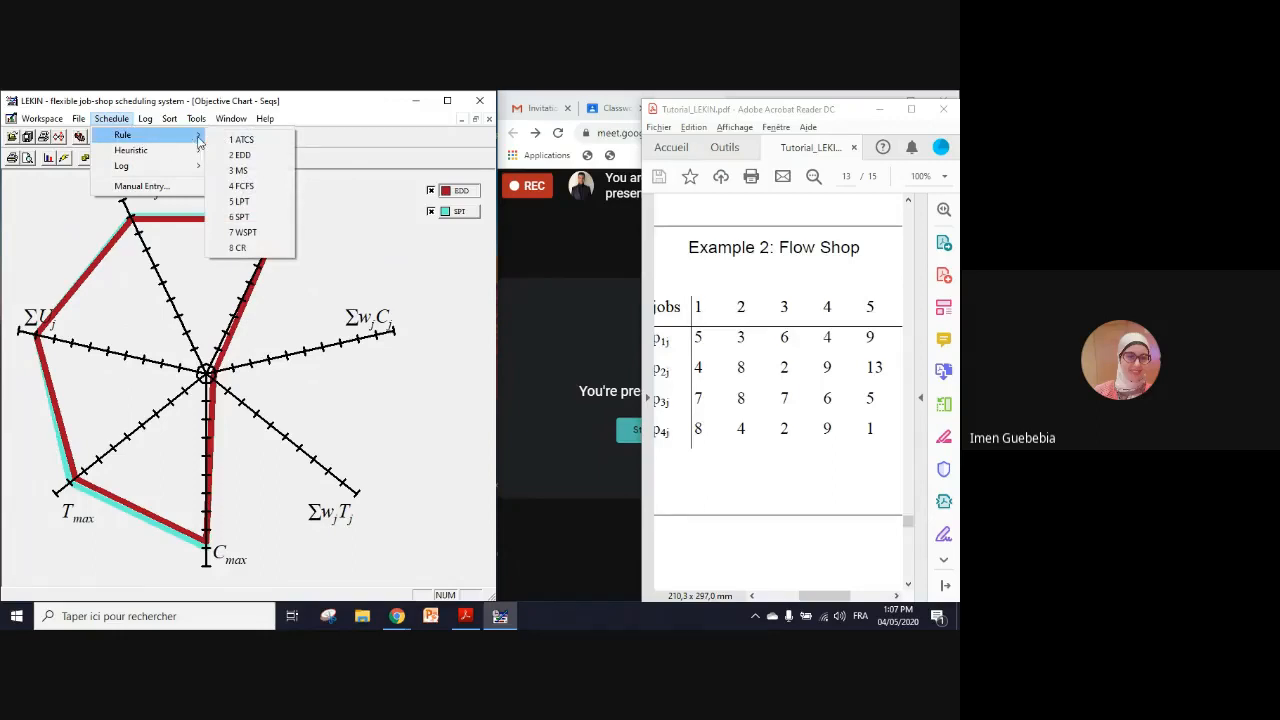
left_click(265, 248)
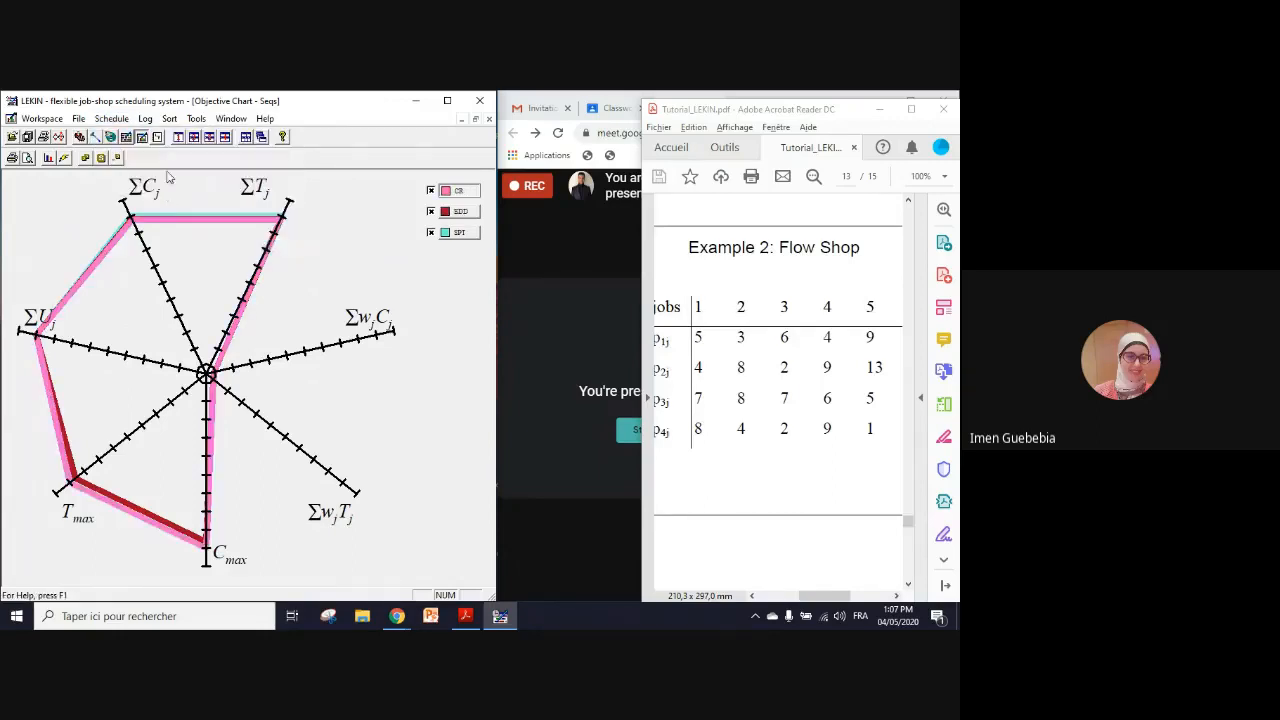
Step: Add schedules based on the LPT and FCFS rules to the objective chart comparison
left_click(119, 122)
mouse_move(125, 135)
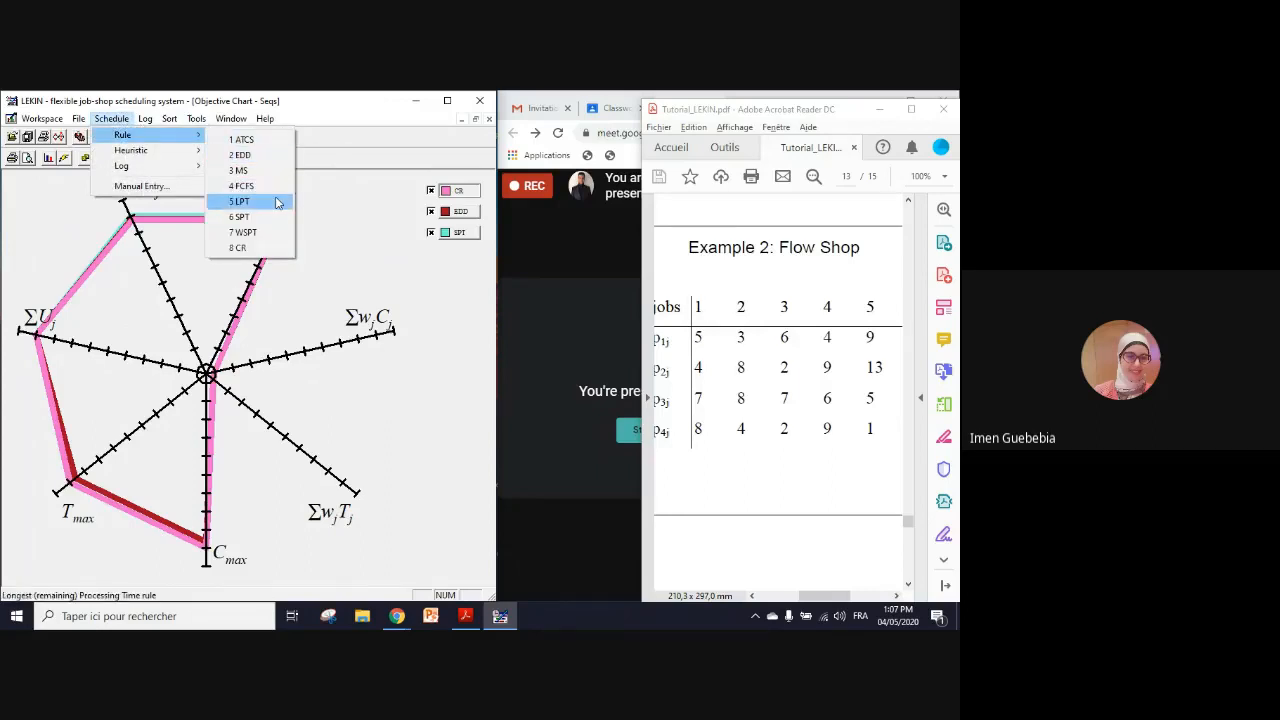
left_click(278, 203)
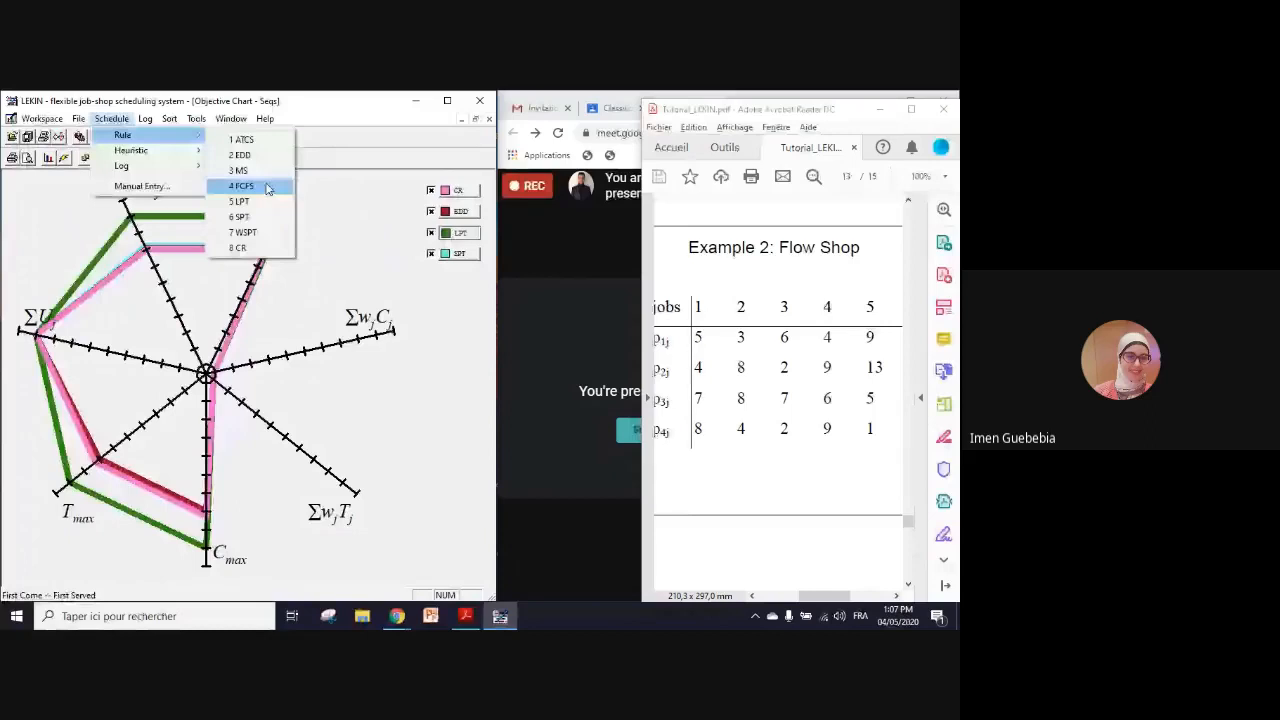
left_click(244, 186)
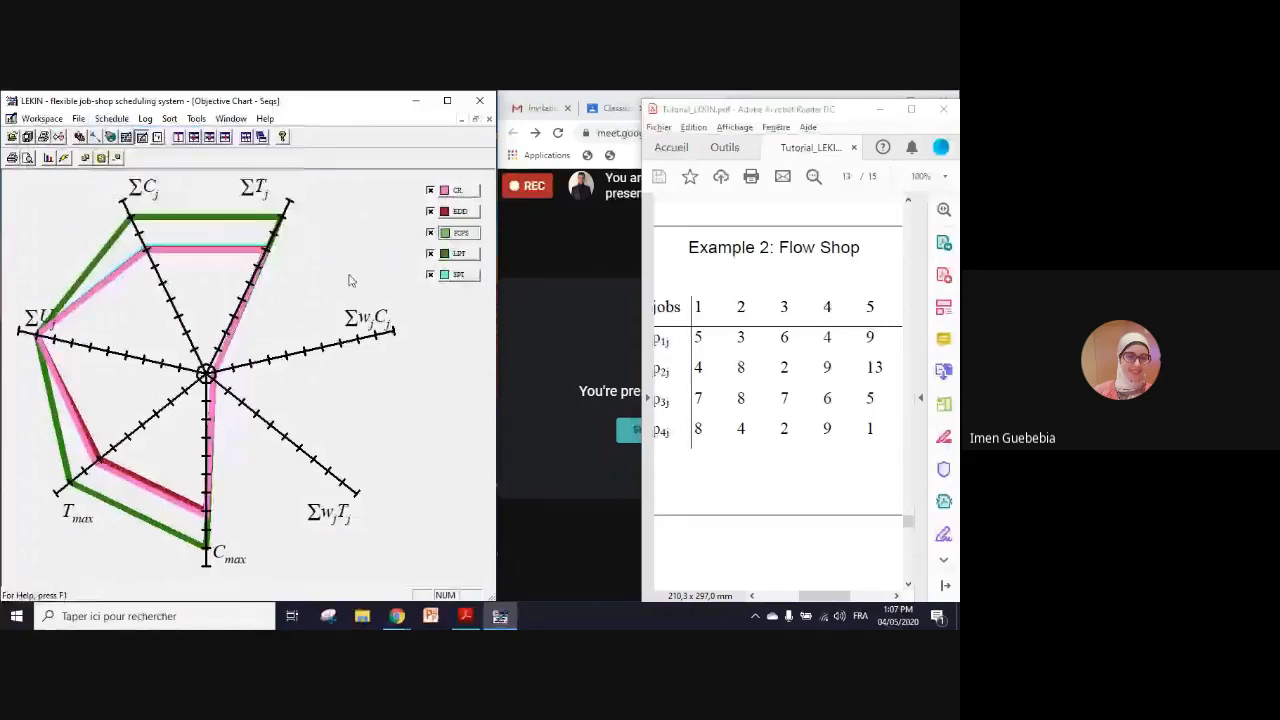
Step: Examine the shop performance figures of the FCFS schedule beside the objective chart, and close them
left_click(196, 118)
left_click(231, 149)
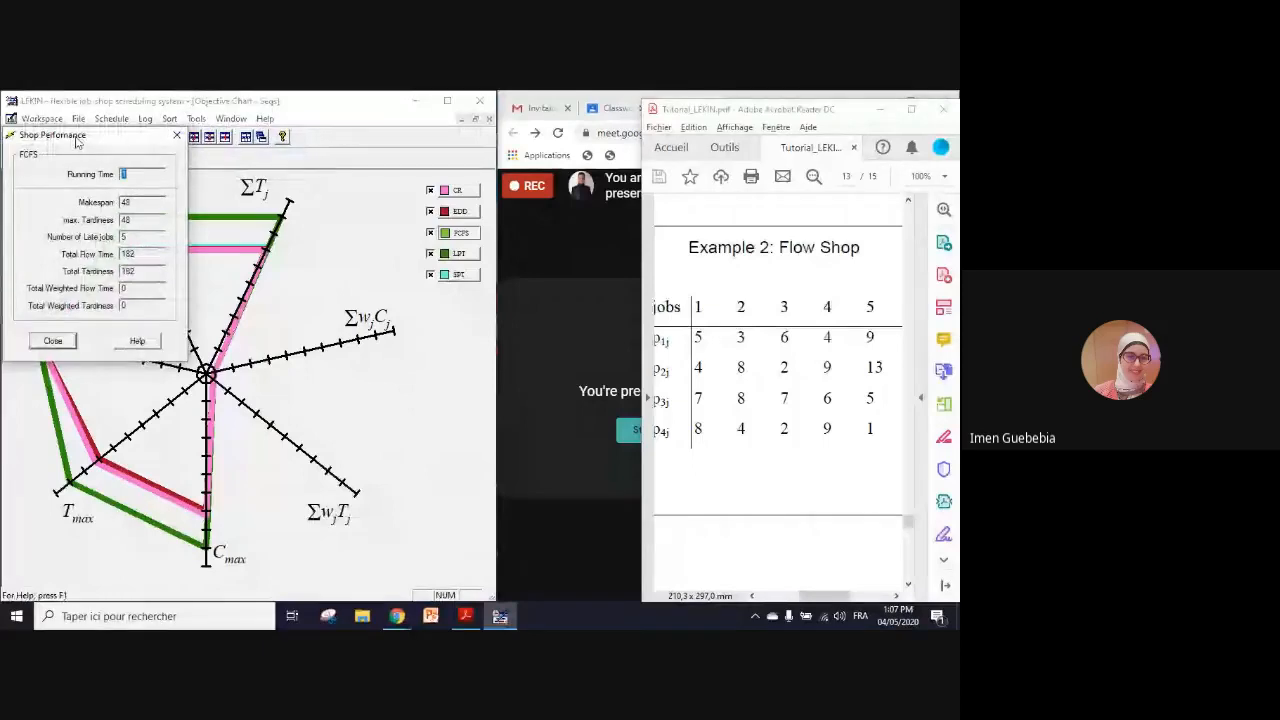
left_click_drag(77, 142, 391, 172)
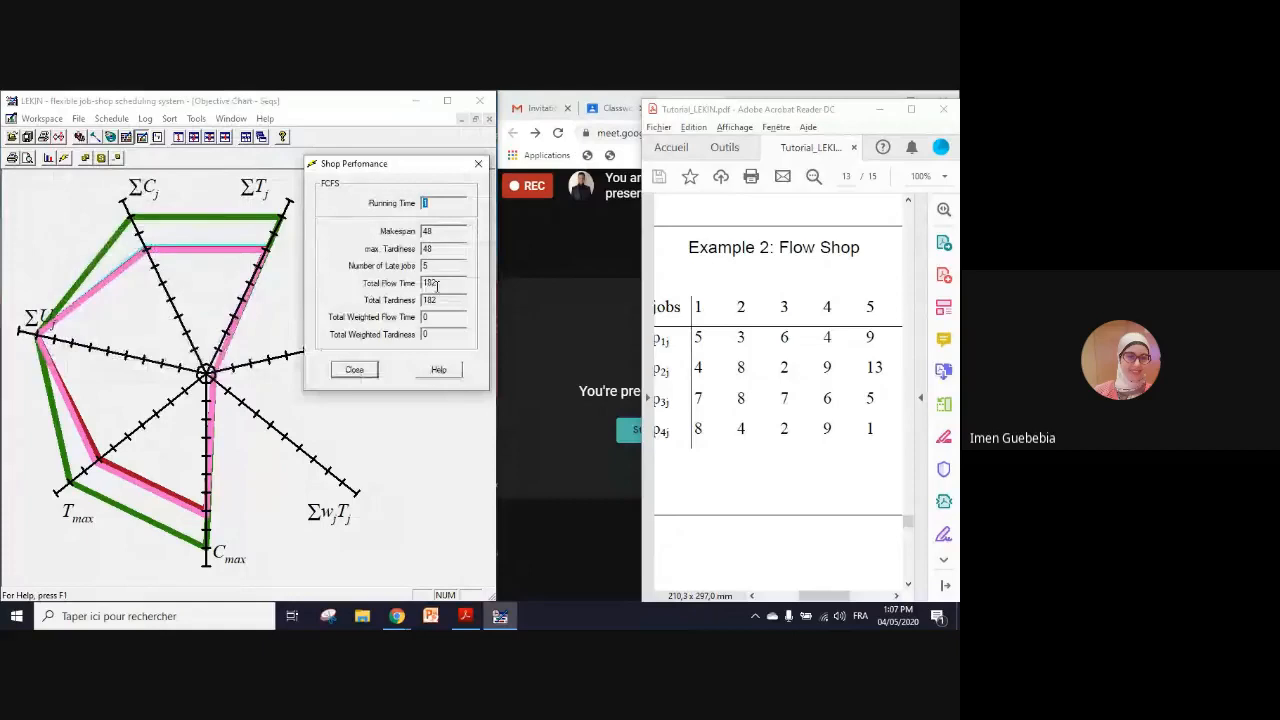
left_click(355, 370)
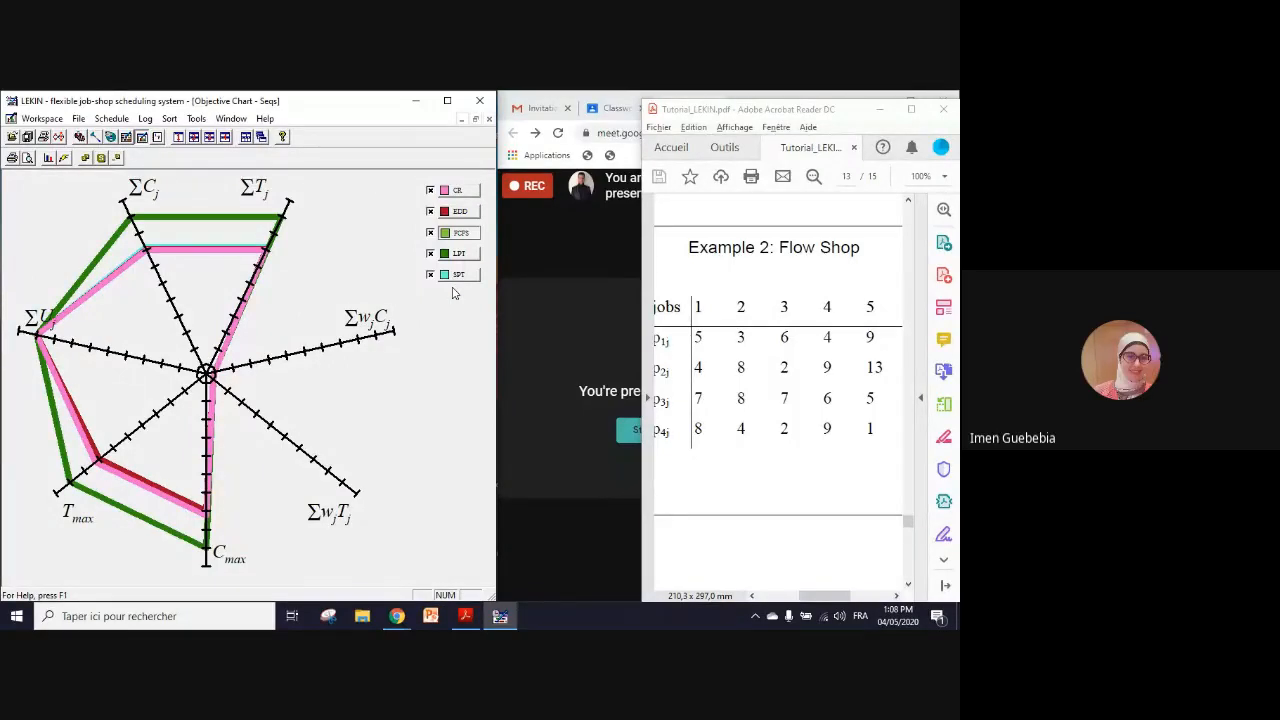
Step: Switch to the Google Meet call, maximize its window and stop presenting the screen
left_click(527, 255)
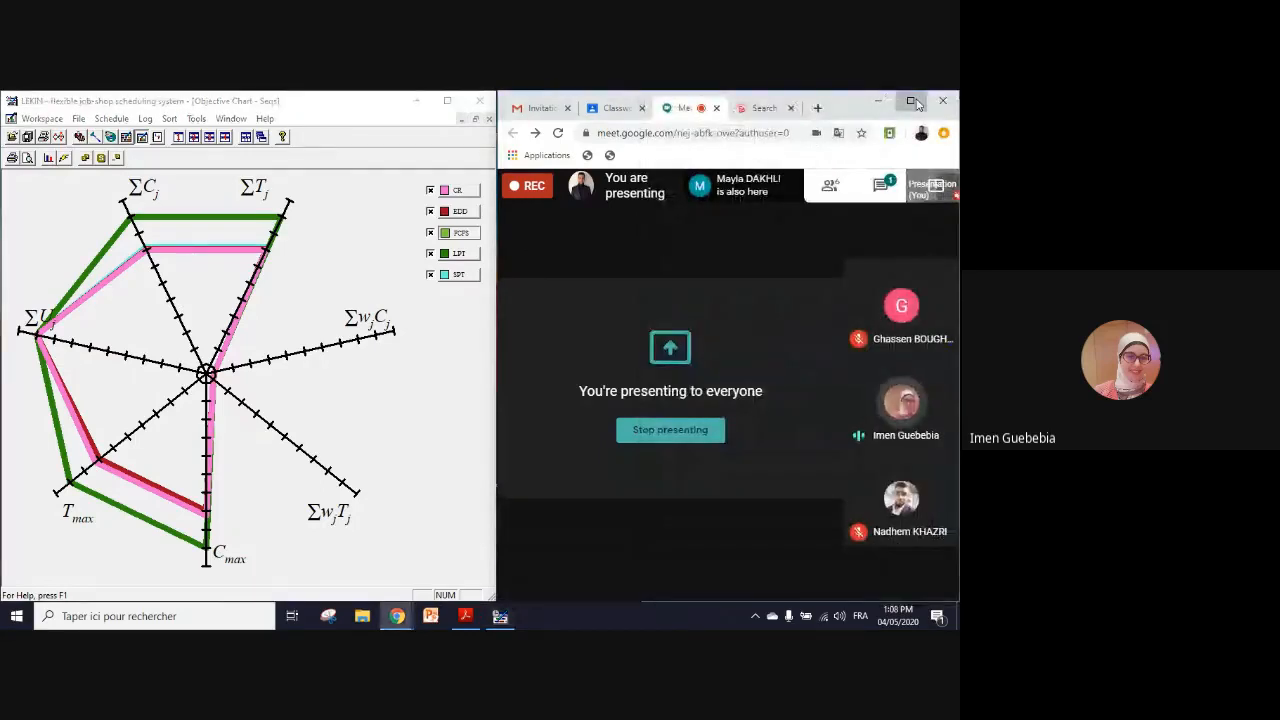
left_click(916, 103)
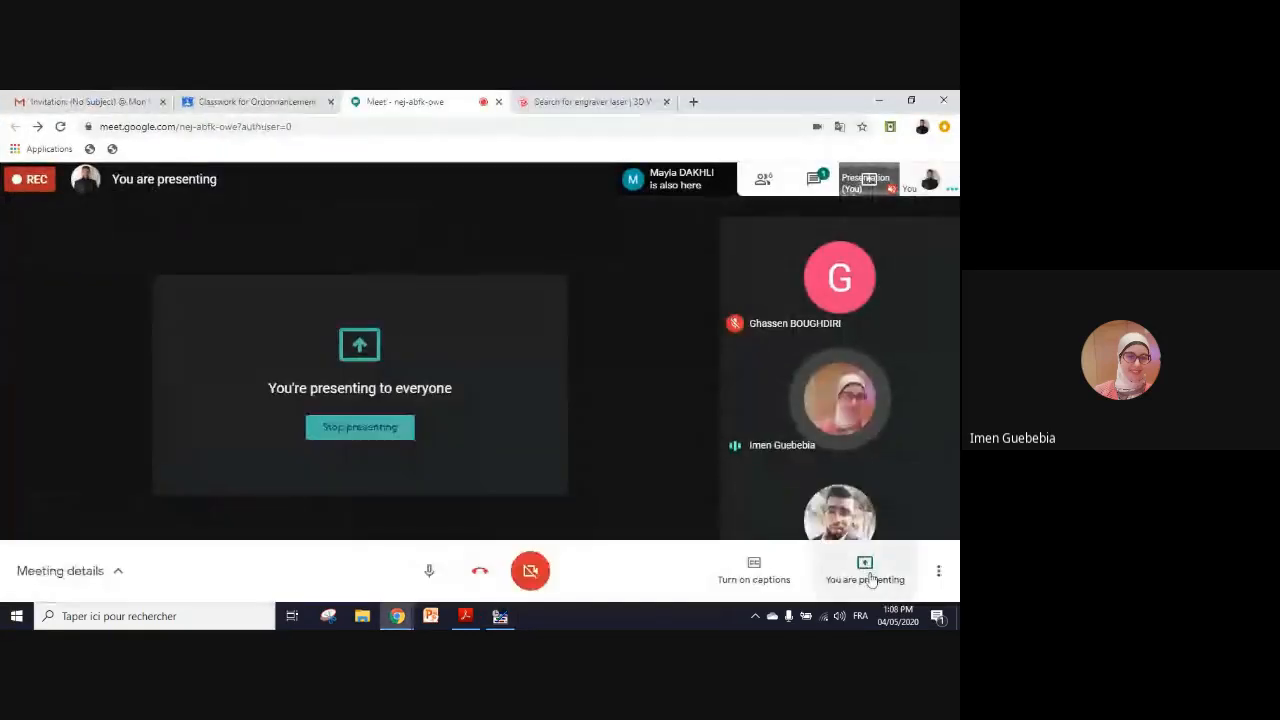
left_click(870, 578)
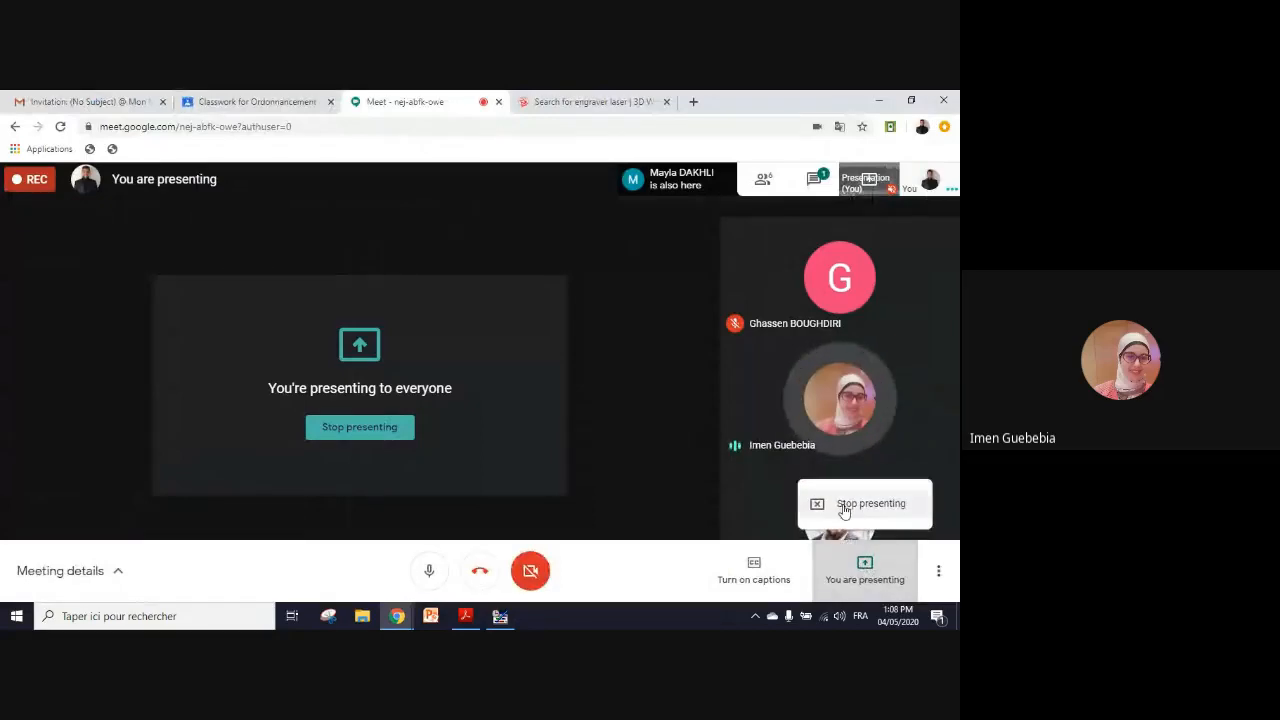
left_click(843, 505)
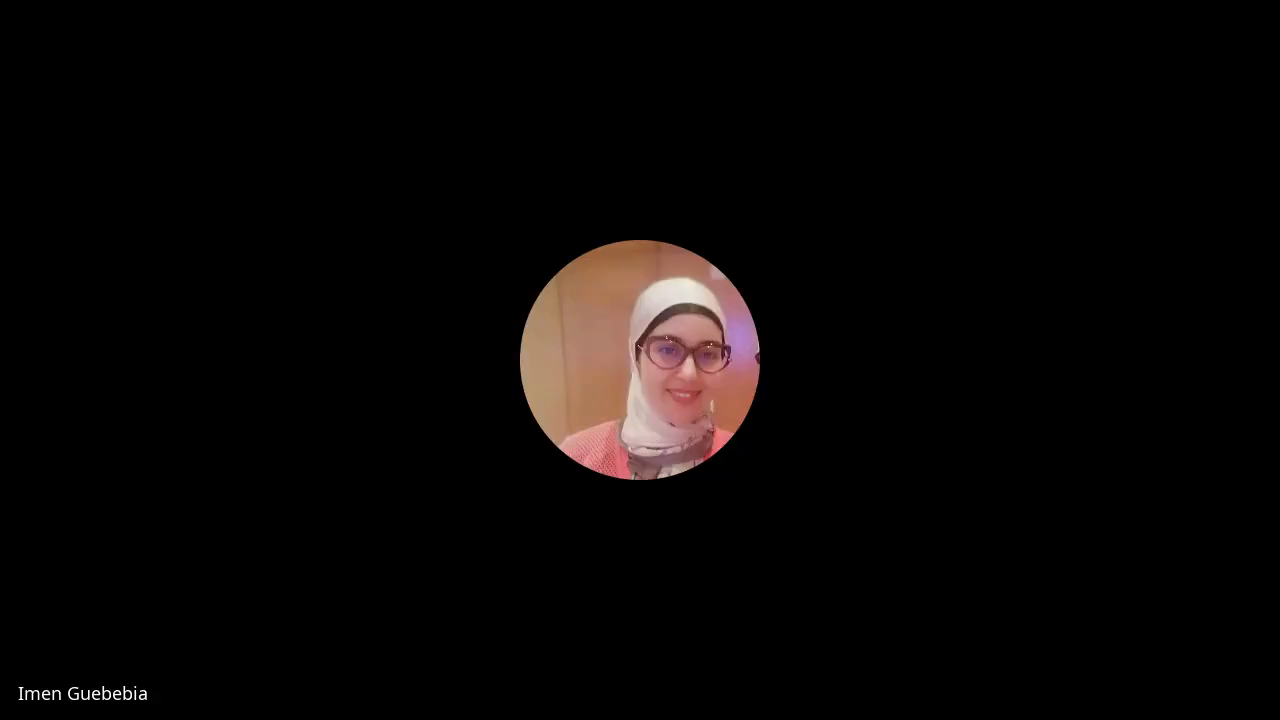